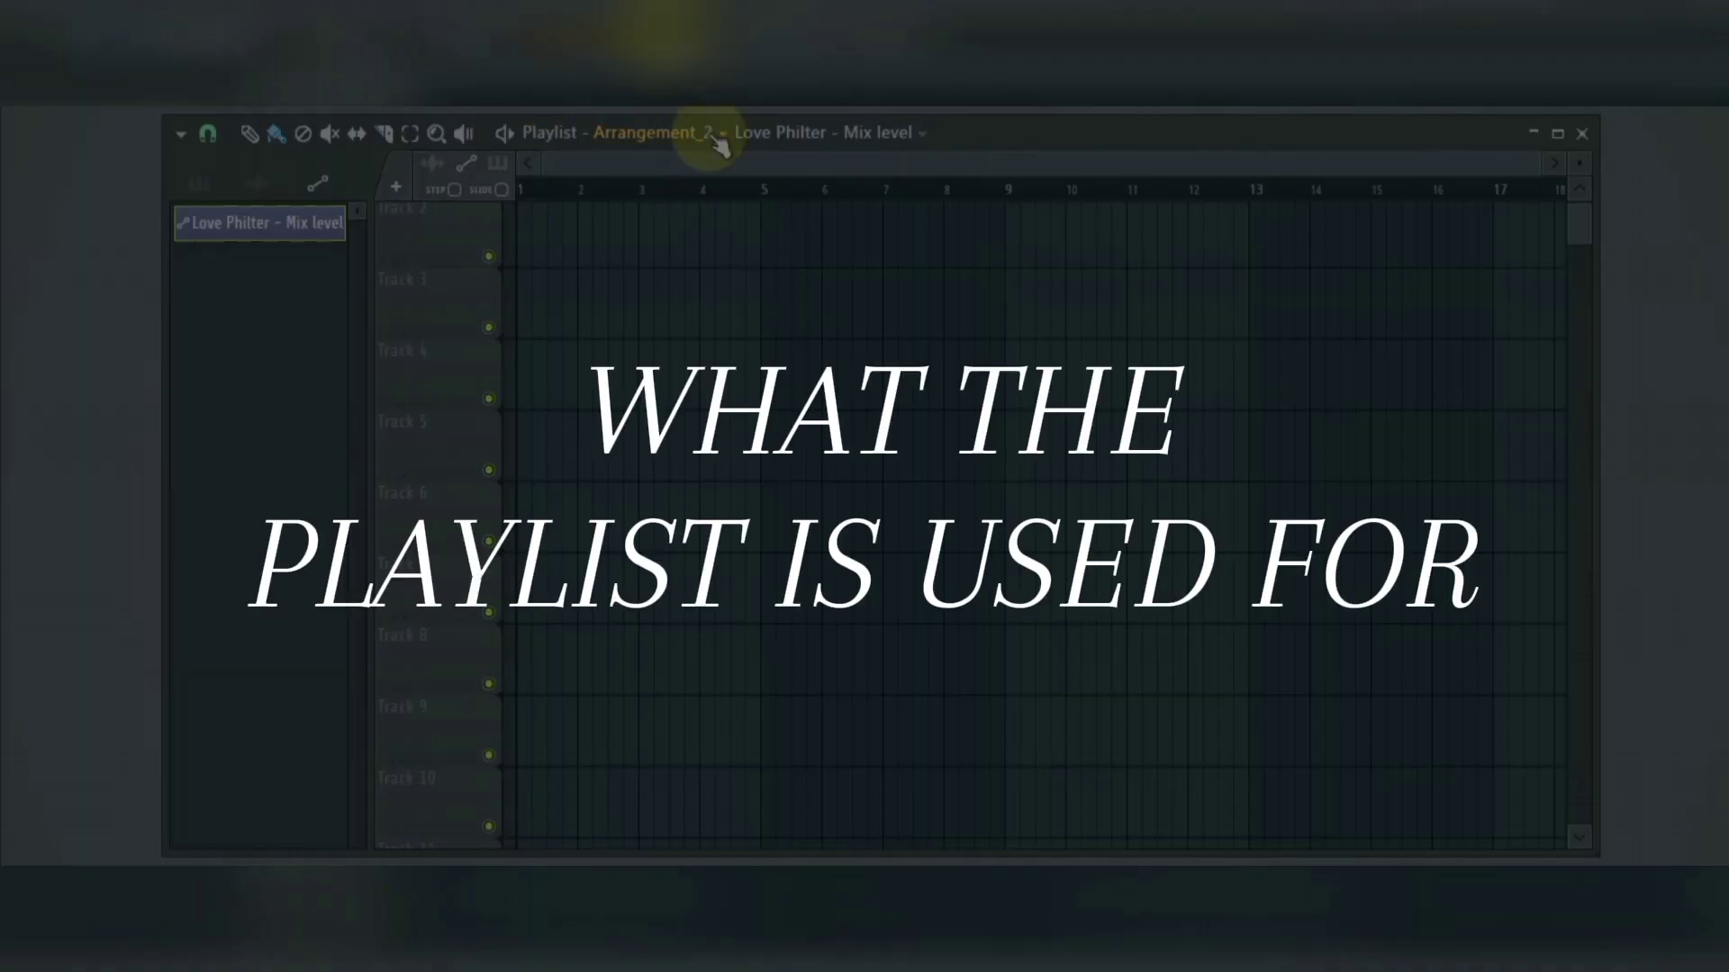
Step: Browse the arrangements list twice, keeping Arrangement_2 selected
{"action": "left_click", "coordinate": [720, 139]}
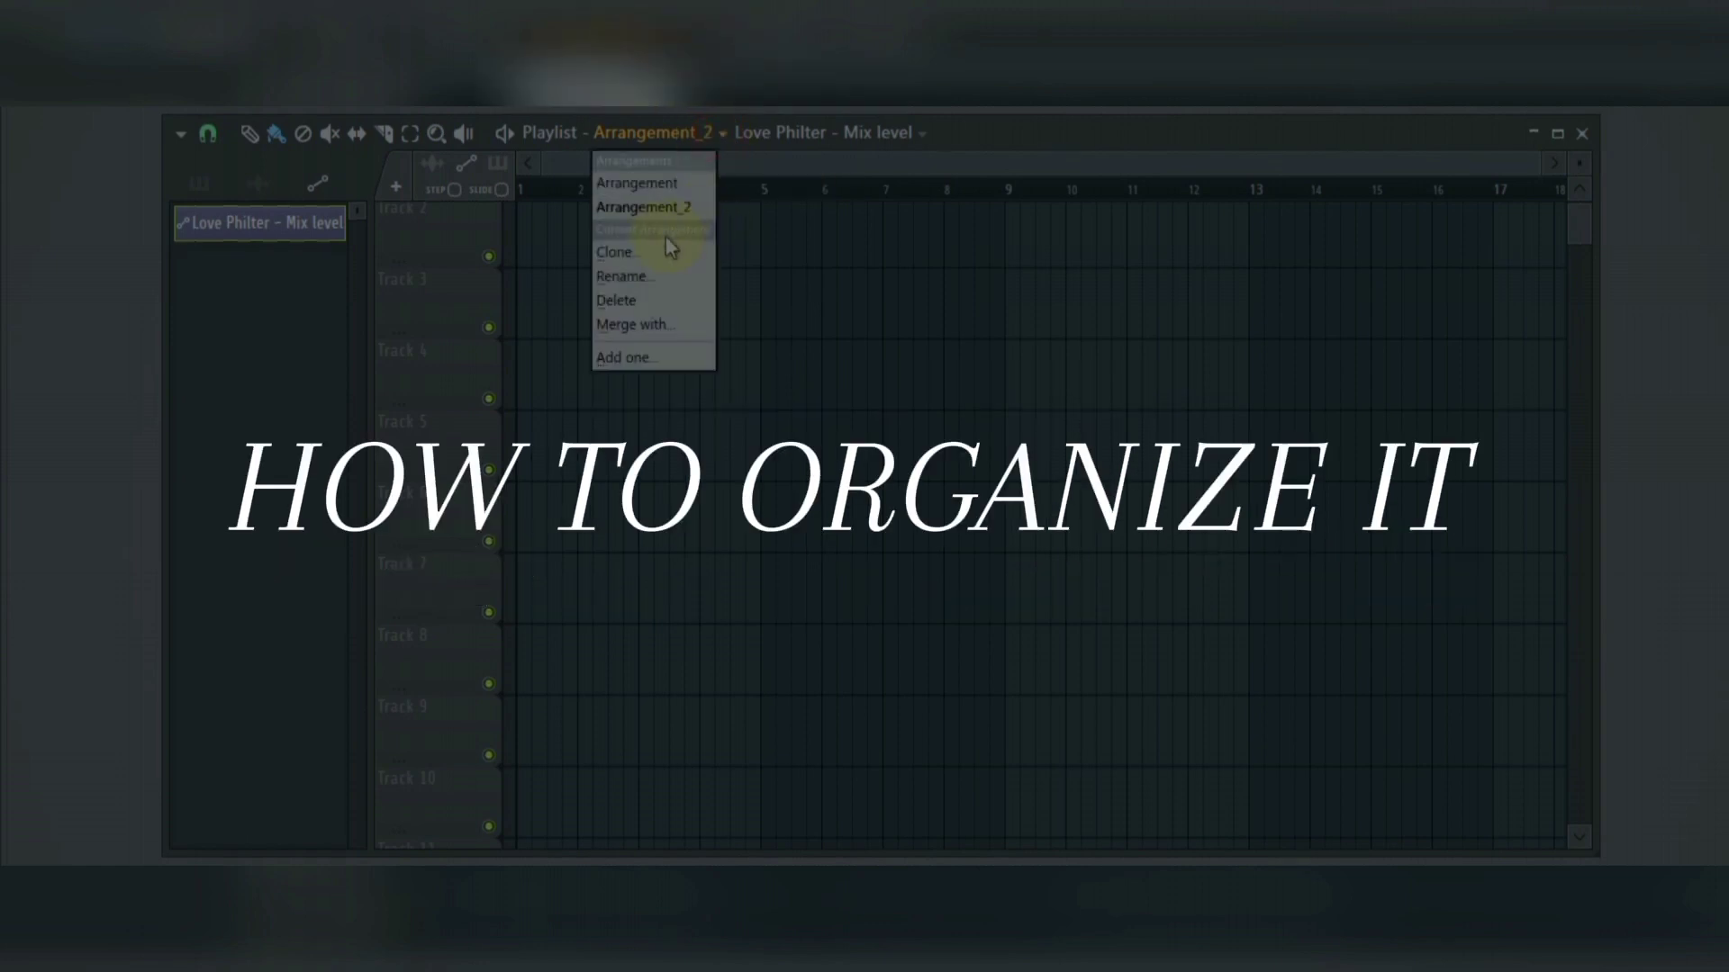
{"action": "left_click", "coordinate": [663, 207]}
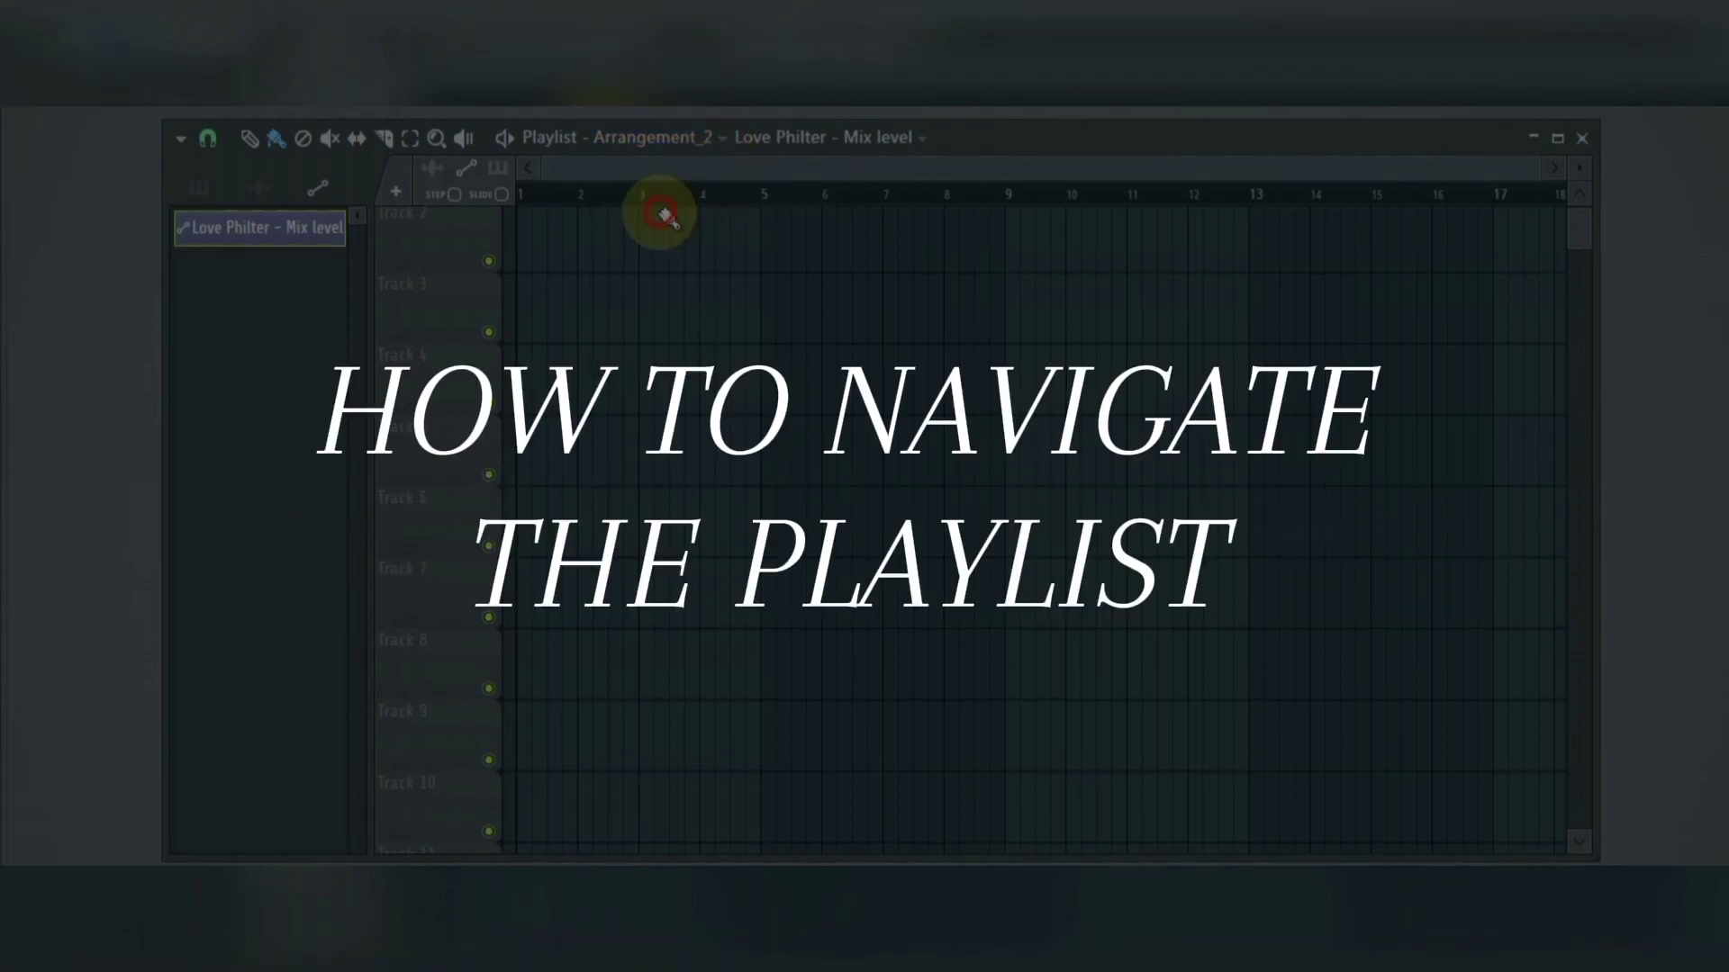
{"action": "left_click", "coordinate": [699, 137]}
{"action": "left_click", "coordinate": [667, 208]}
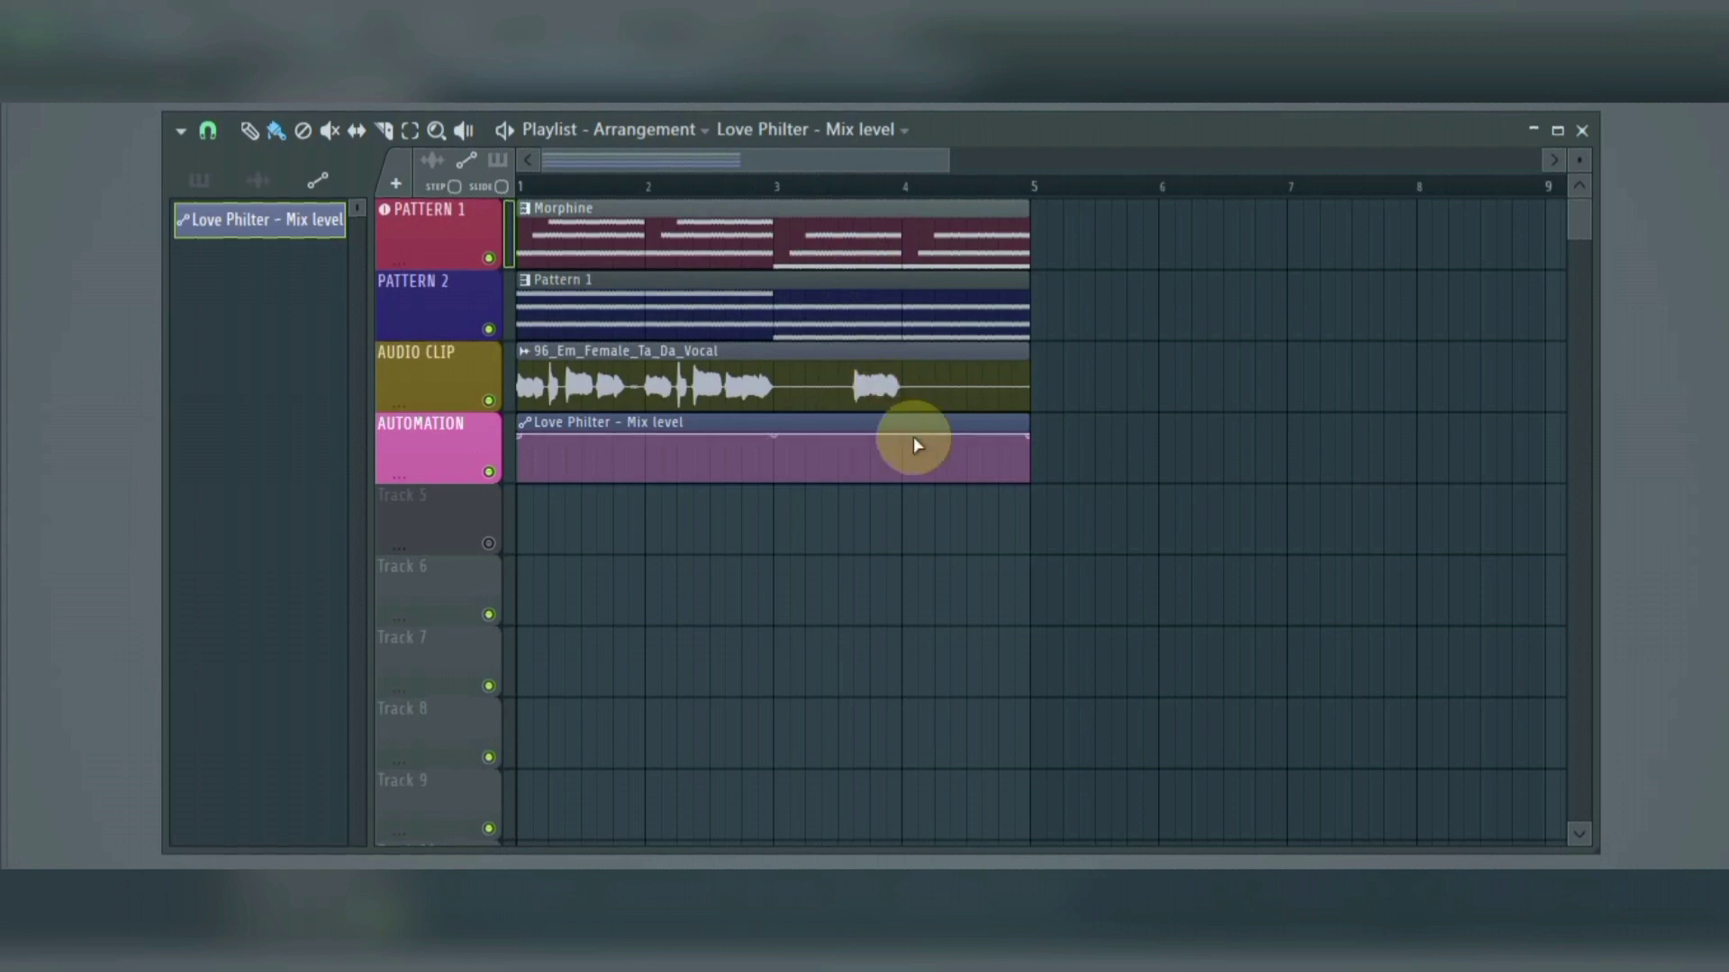
Step: Bend the Mix level automation curve, select the vocal clip, and play in song mode
{"action": "mouse_move", "coordinate": [816, 437]}
{"action": "left_mouse_down"}
{"action": "mouse_move", "coordinate": [819, 464]}
{"action": "mouse_move", "coordinate": [817, 425]}
{"action": "left_mouse_up"}
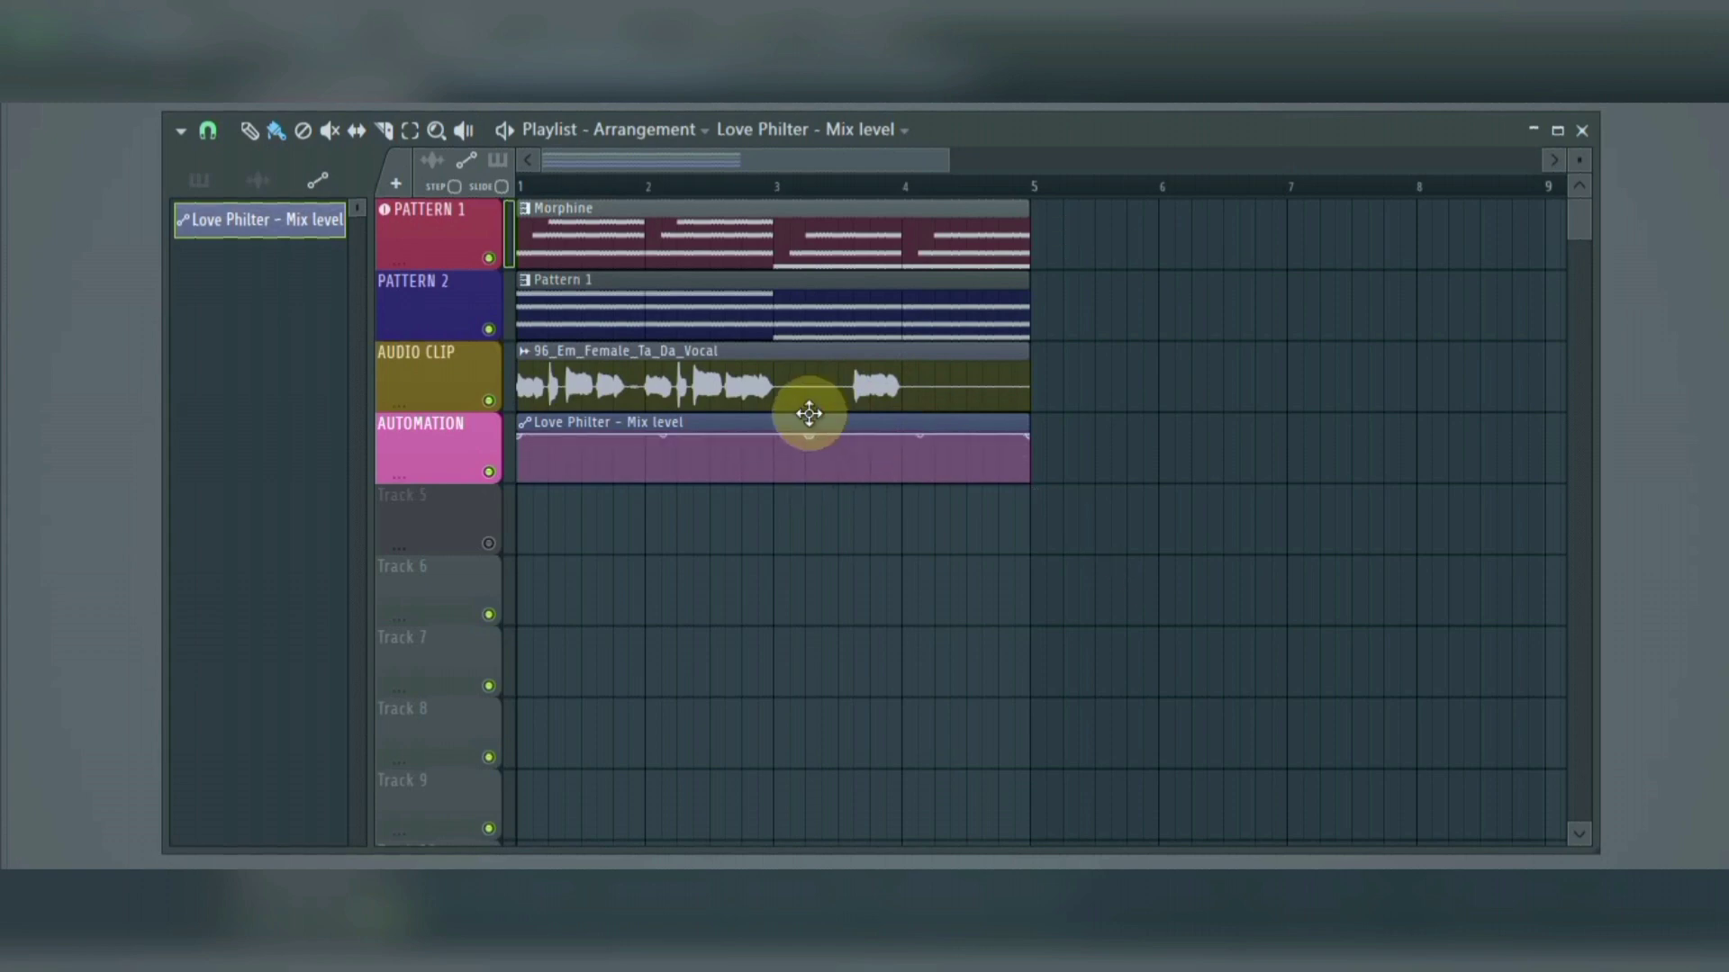
{"action": "left_click", "coordinate": [798, 384]}
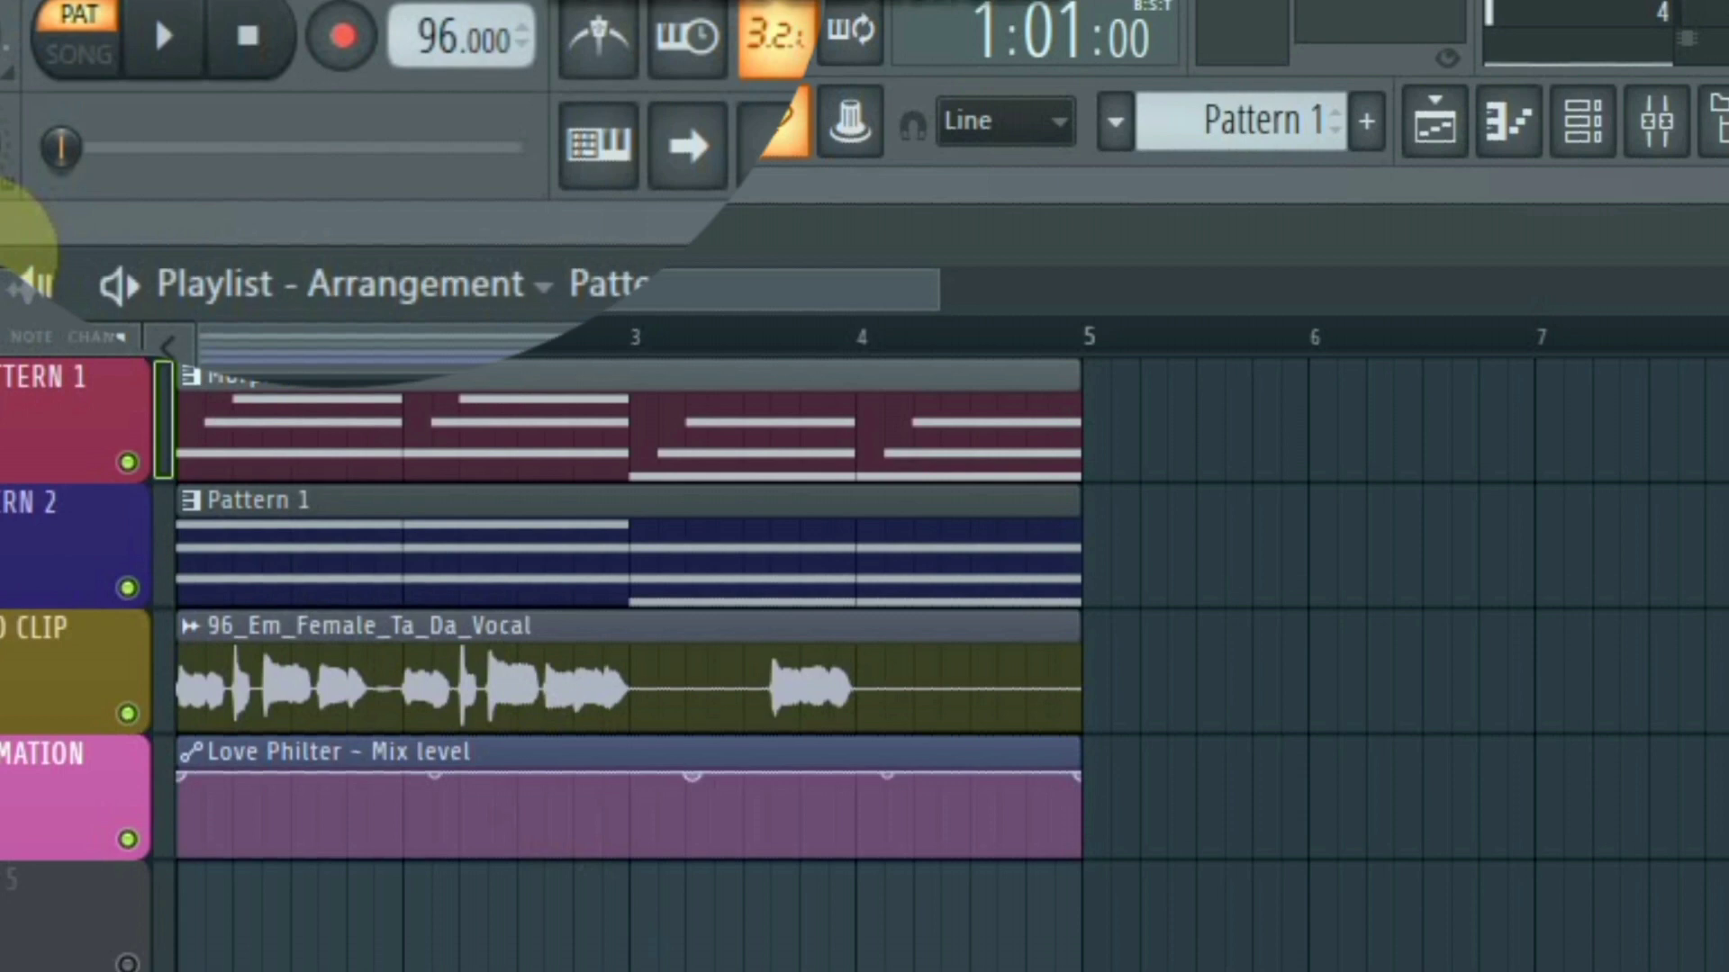
{"action": "left_click", "coordinate": [81, 54]}
{"action": "key", "text": "space"}
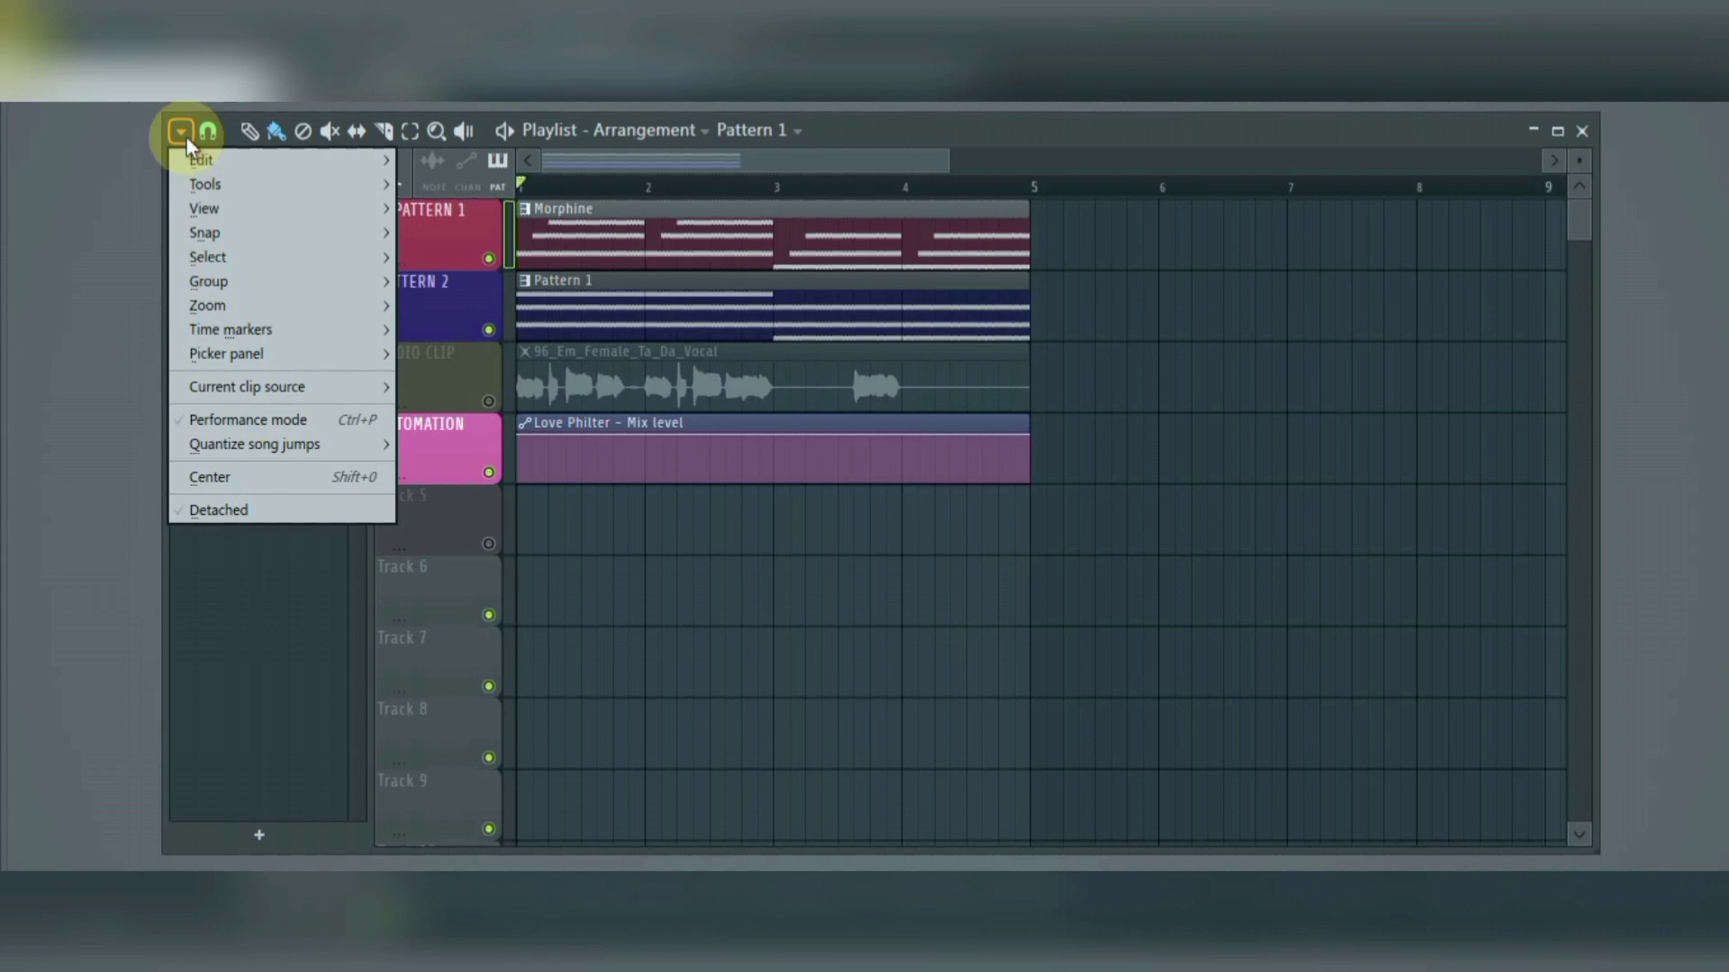
Step: Look through the Playlist options' Edit, Tools and View submenus, then close them to reveal the picker panel
{"action": "mouse_move", "coordinate": [188, 155]}
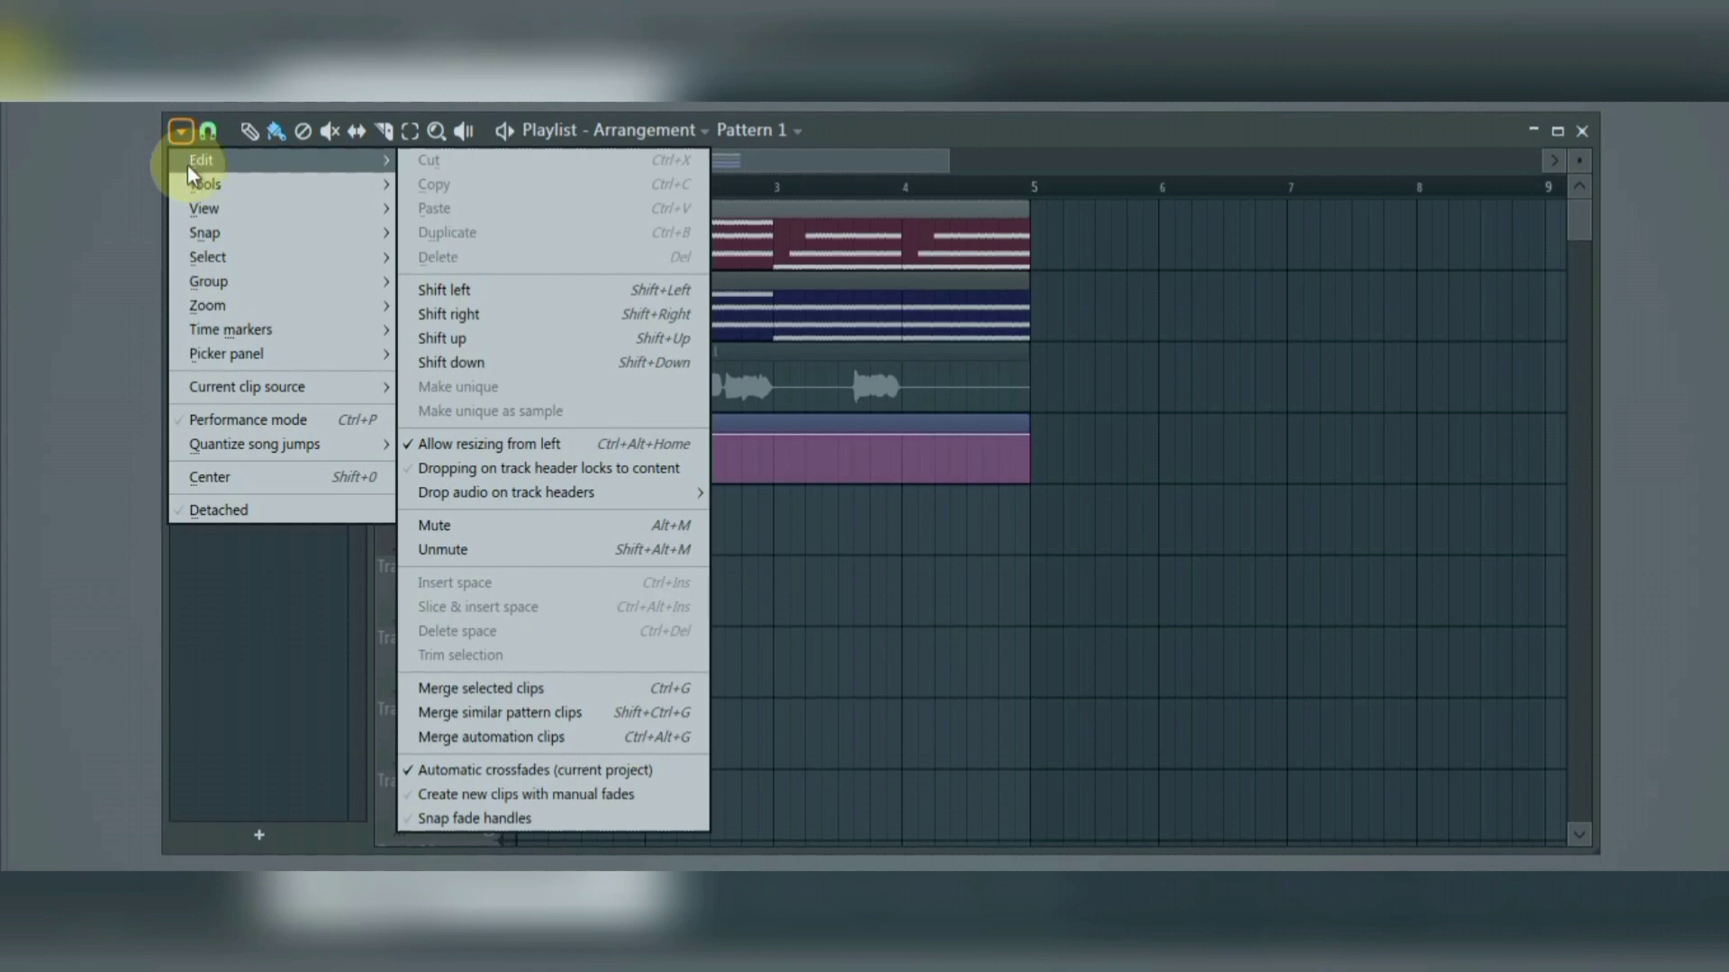
{"action": "mouse_move", "coordinate": [189, 187]}
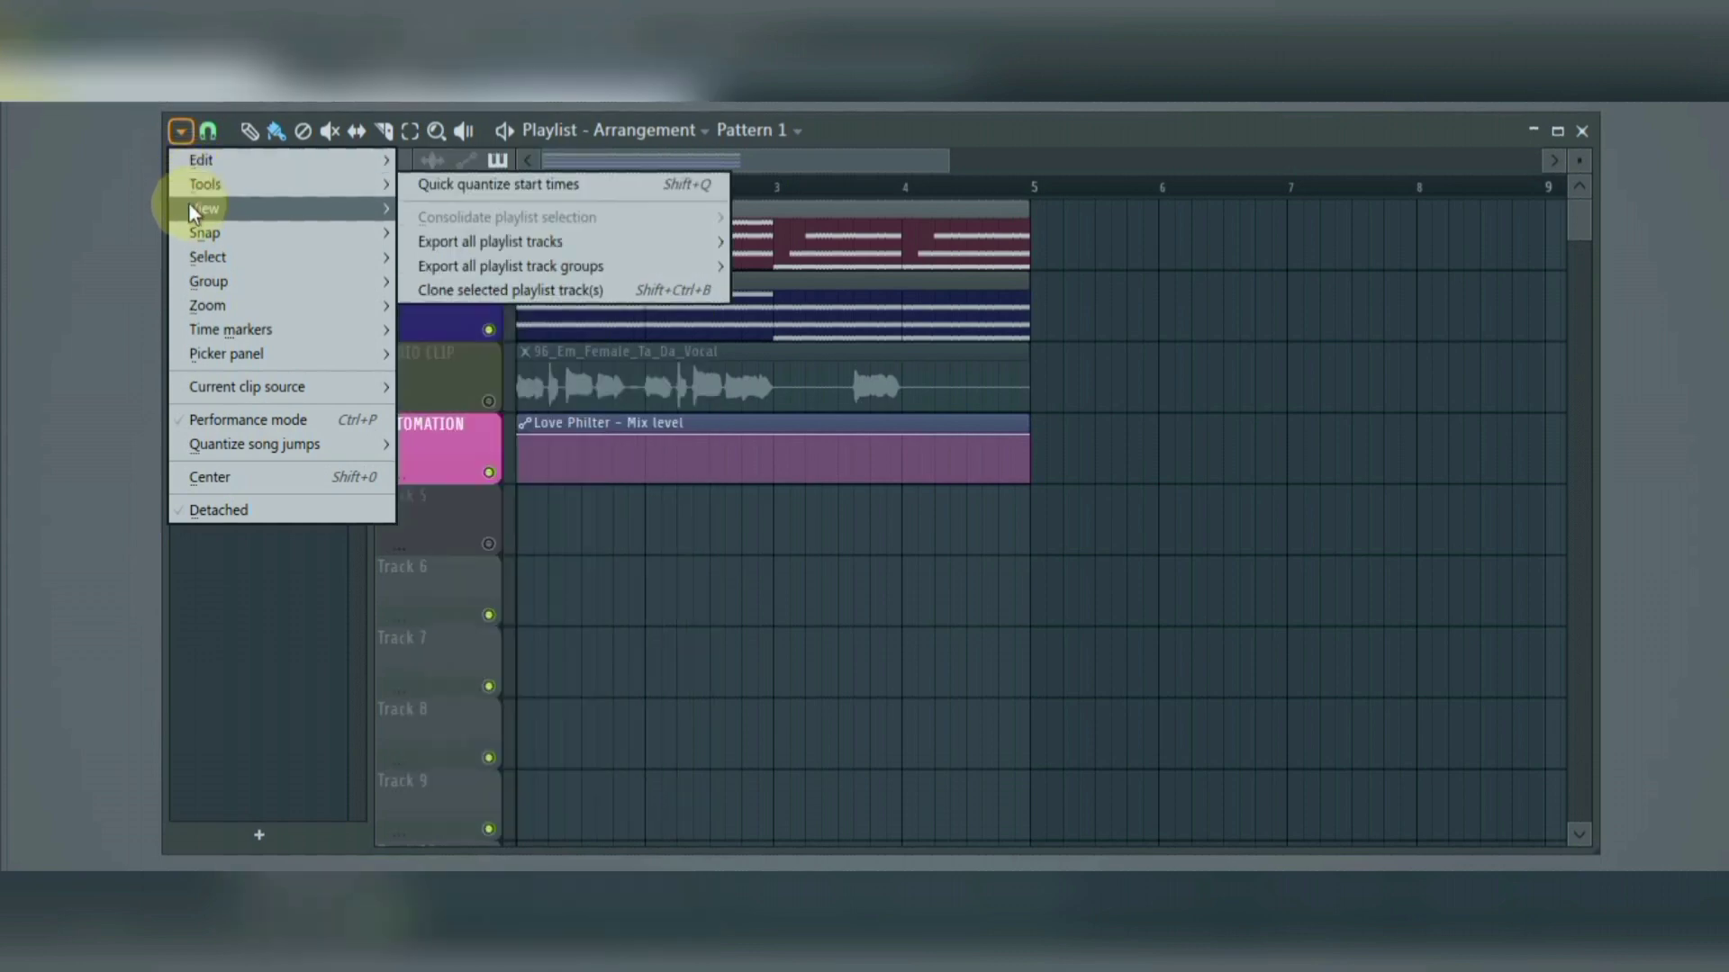
{"action": "left_click", "coordinate": [181, 132]}
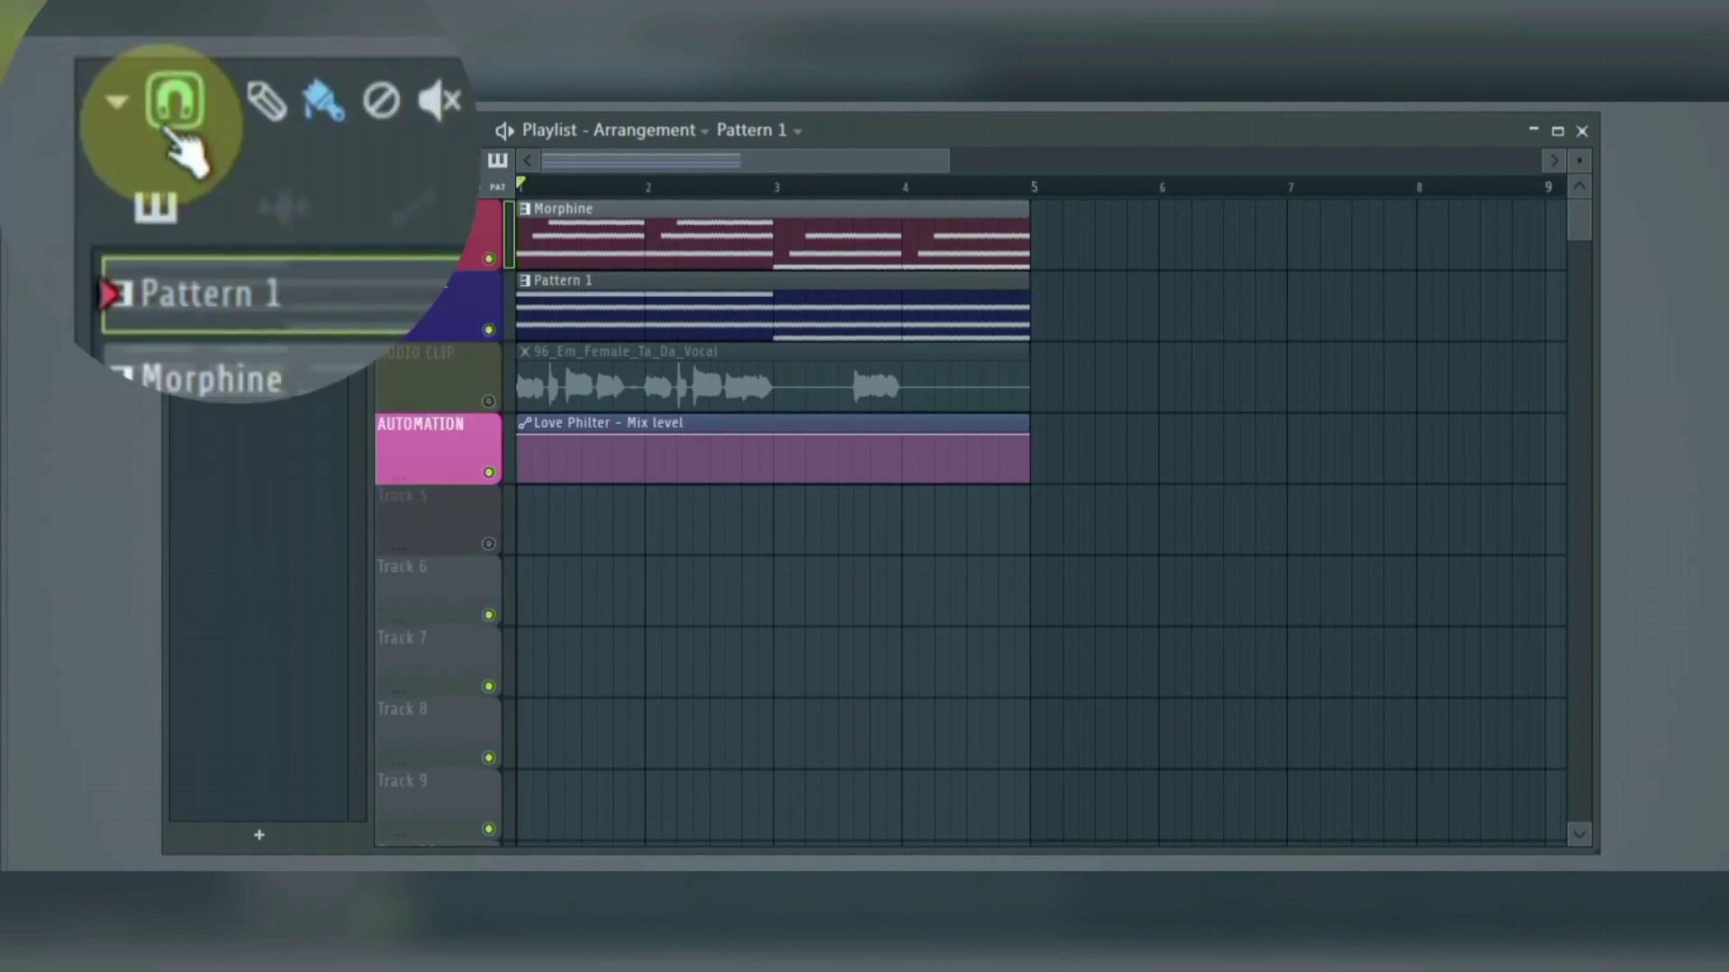
Step: Review the Playlist snap settings and close them with snap left at (none)
{"action": "left_click", "coordinate": [208, 132]}
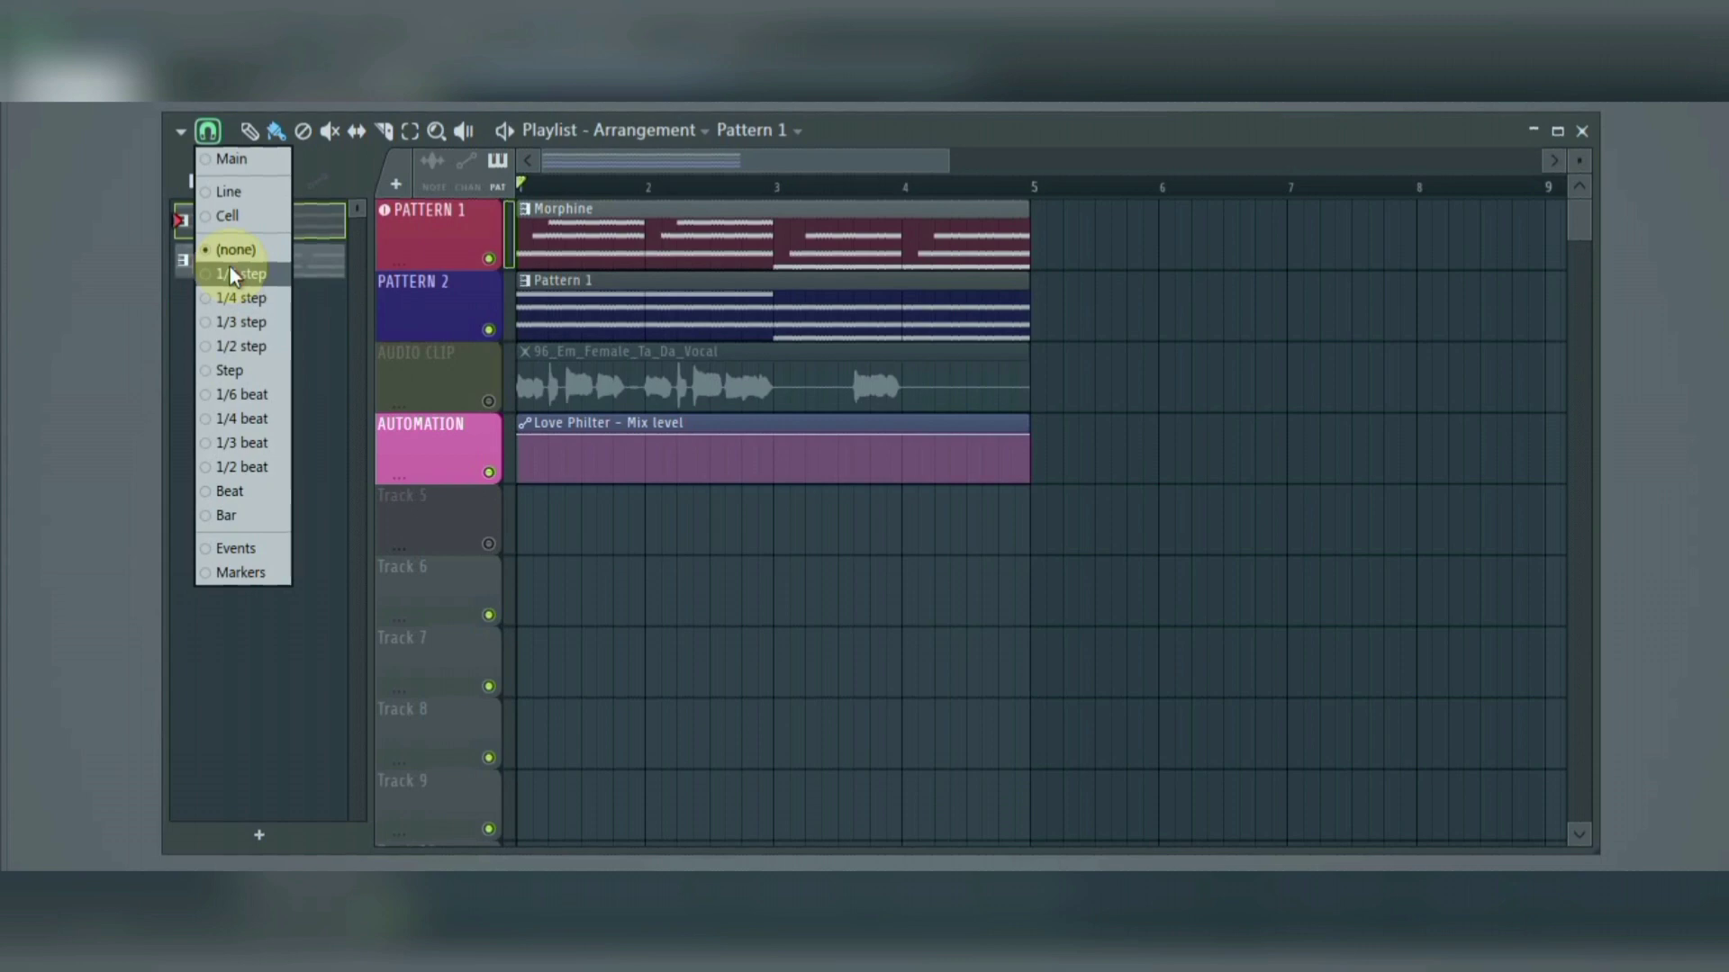
{"action": "left_click", "coordinate": [229, 267]}
{"action": "left_click", "coordinate": [250, 131]}
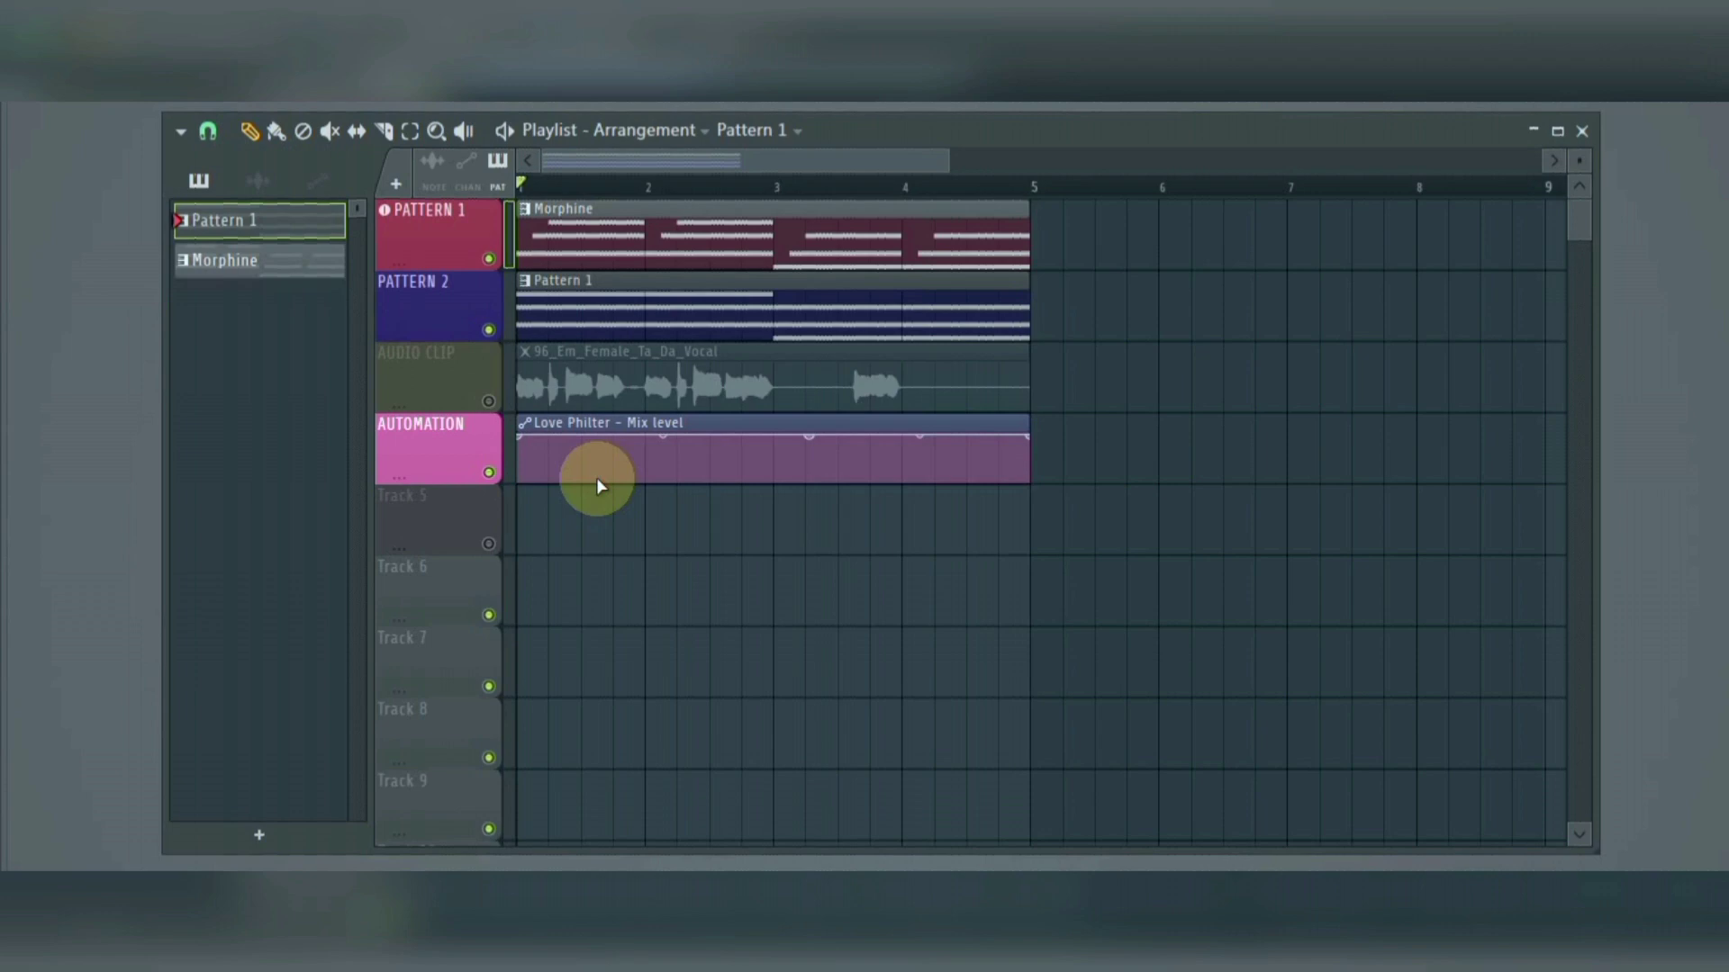
{"action": "mouse_move", "coordinate": [667, 586]}
{"action": "left_mouse_down"}
{"action": "mouse_move", "coordinate": [857, 564]}
{"action": "mouse_move", "coordinate": [721, 579]}
{"action": "mouse_move", "coordinate": [592, 551]}
{"action": "mouse_move", "coordinate": [574, 493]}
{"action": "left_mouse_up"}
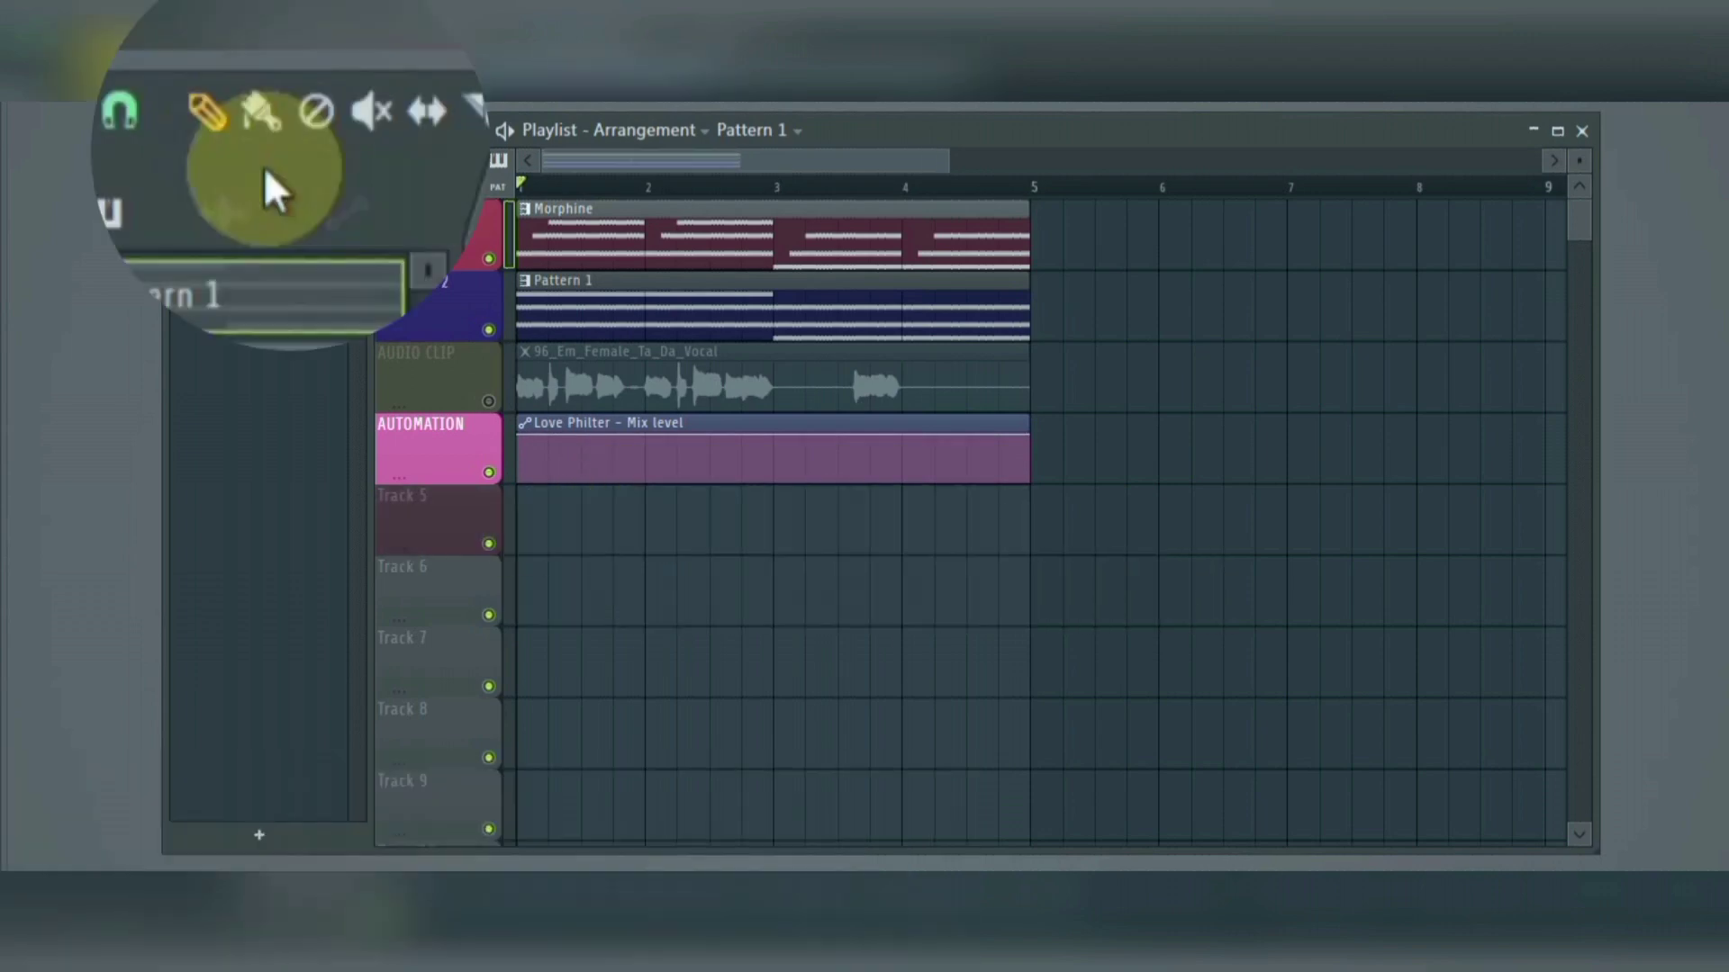
{"action": "left_click", "coordinate": [277, 132]}
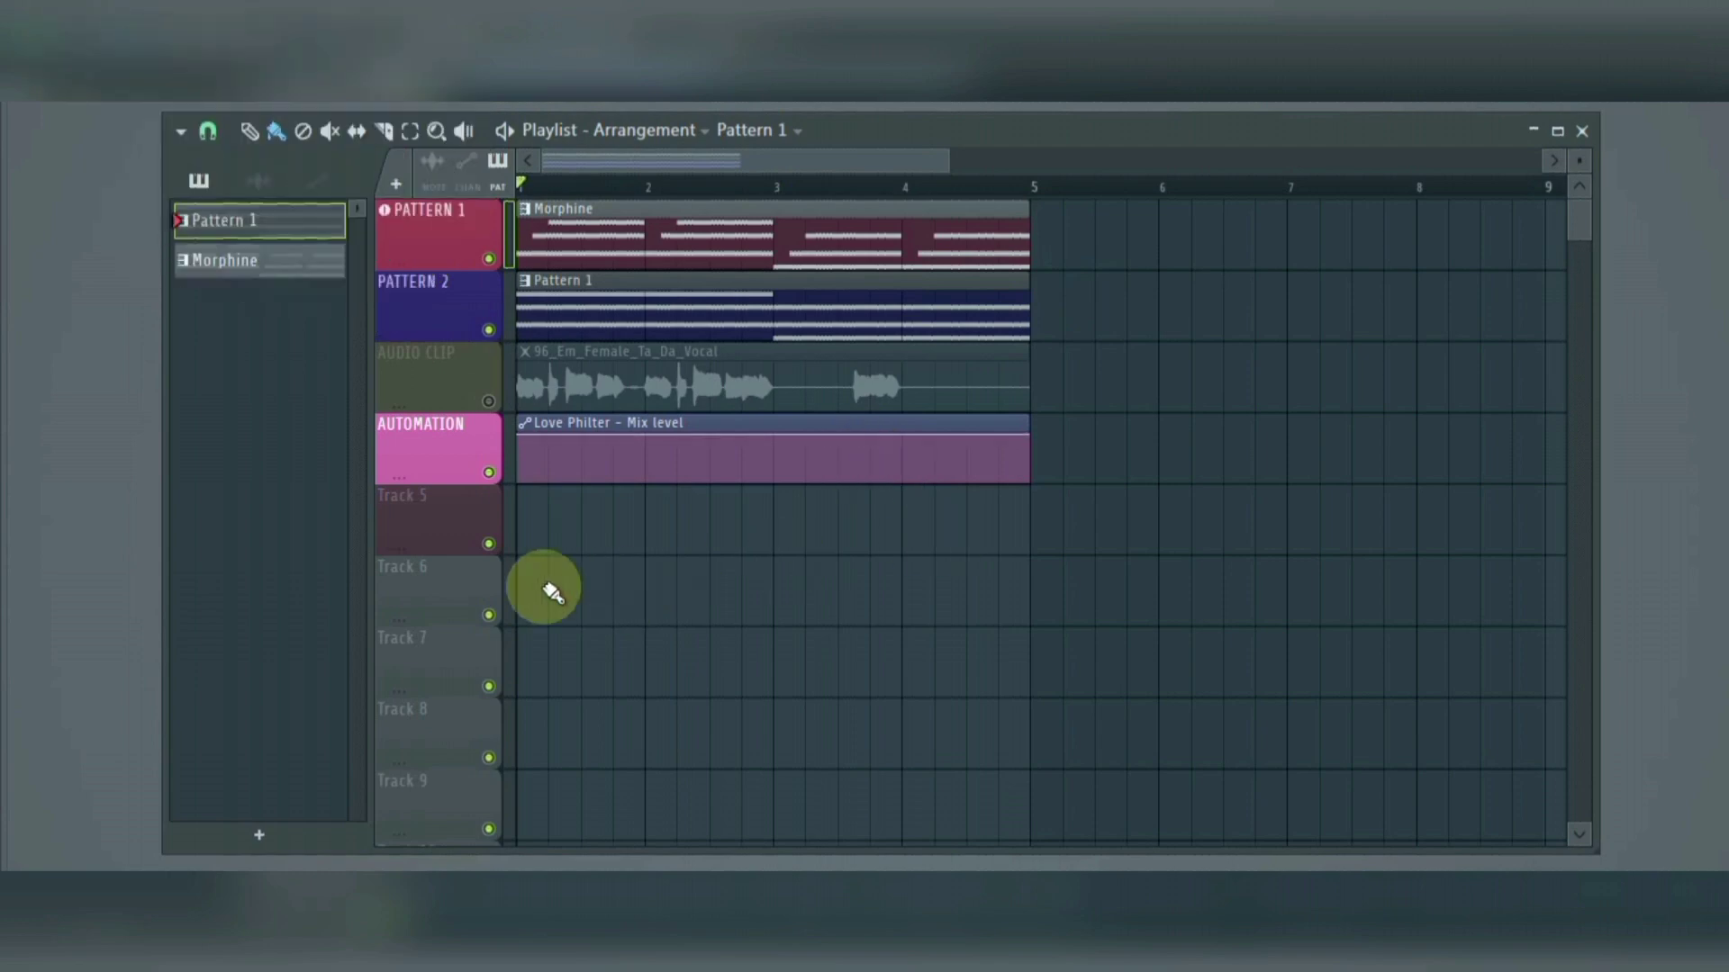
{"action": "mouse_move", "coordinate": [553, 591]}
{"action": "left_mouse_down"}
{"action": "mouse_move", "coordinate": [541, 571]}
{"action": "mouse_move", "coordinate": [945, 544]}
{"action": "mouse_move", "coordinate": [1119, 579]}
{"action": "left_mouse_up"}
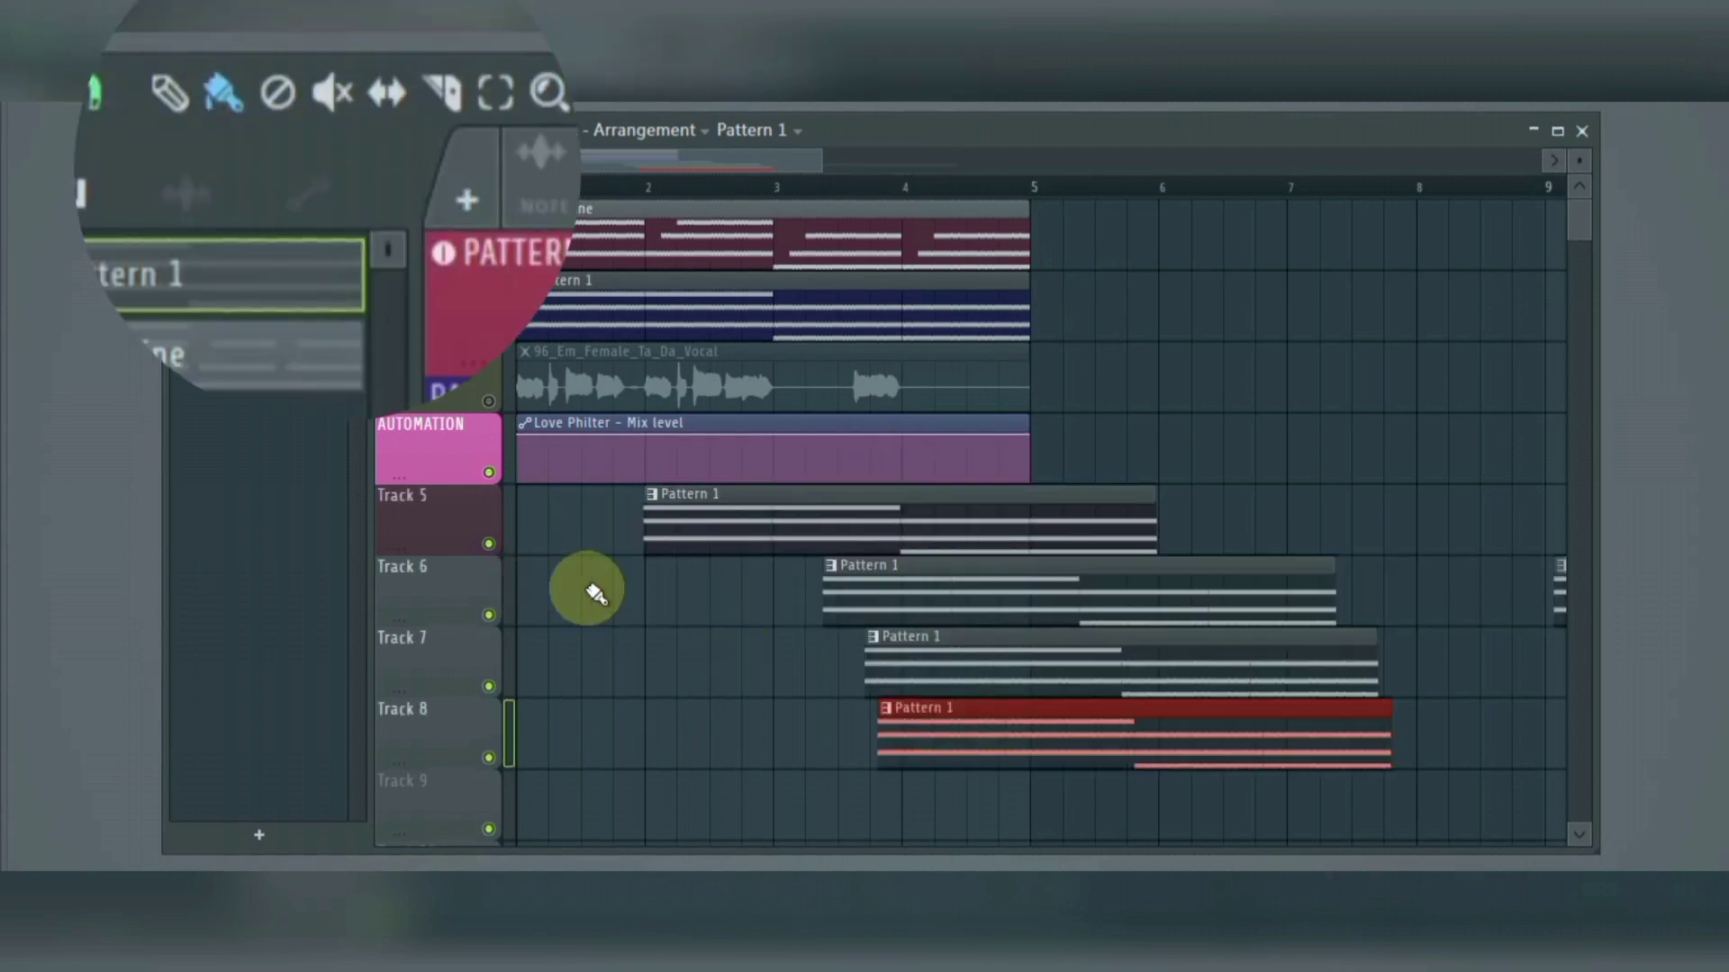
{"action": "left_click", "coordinate": [281, 97]}
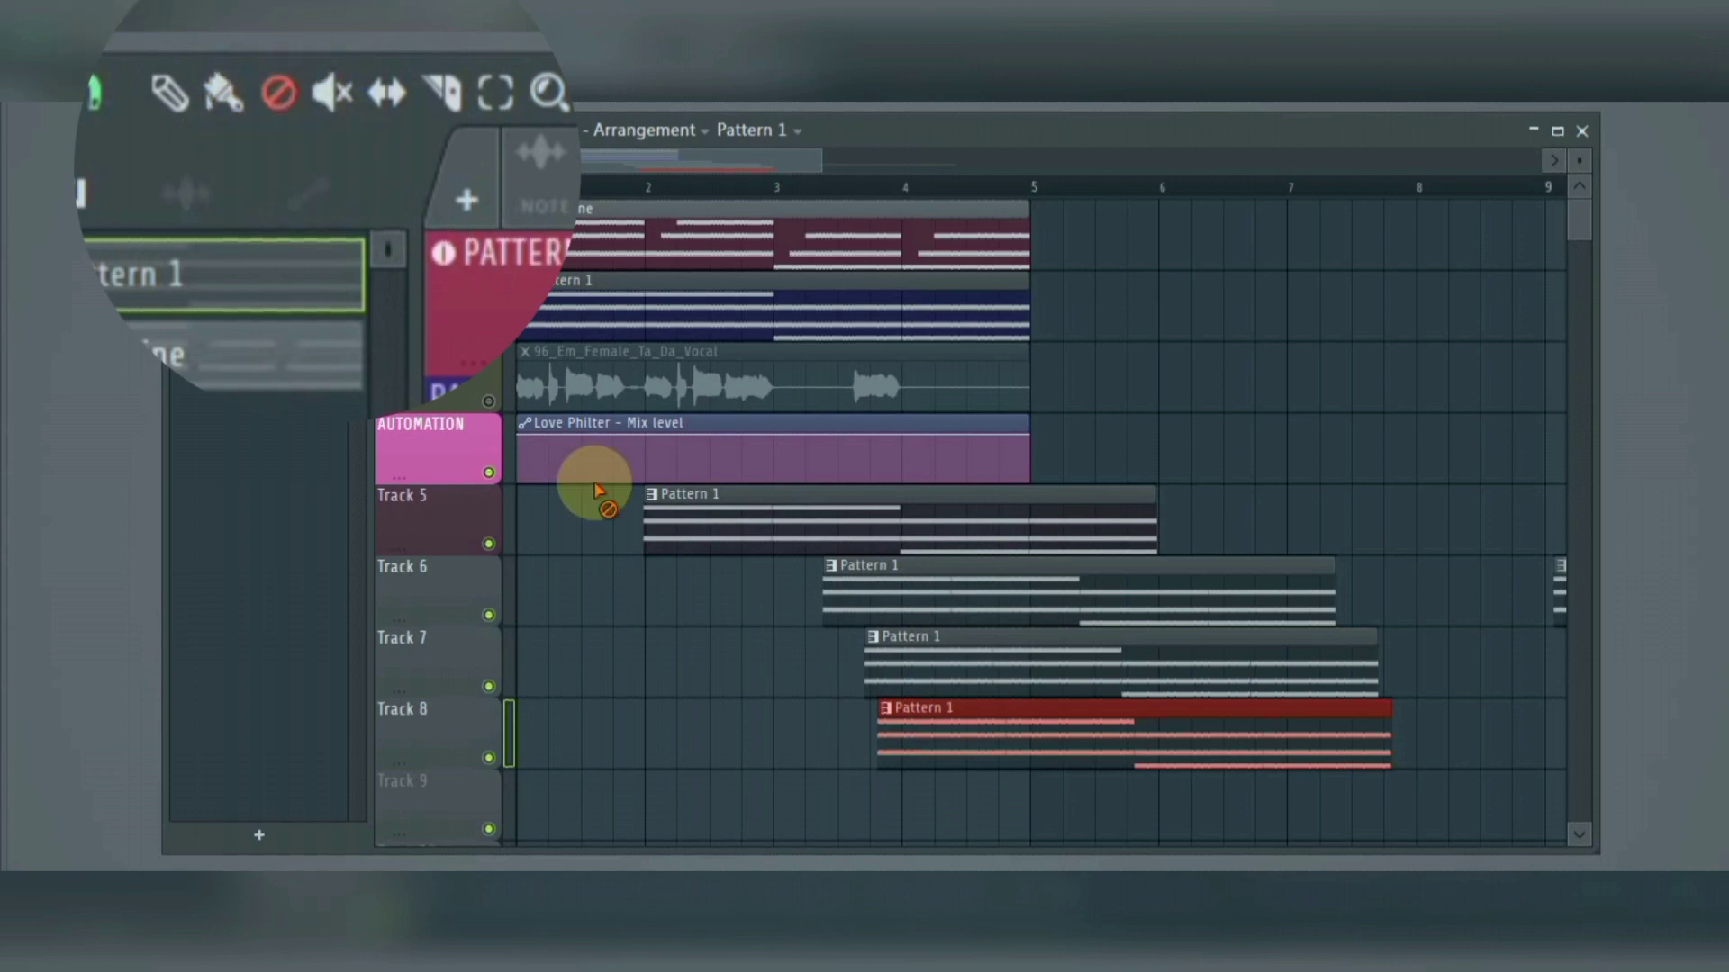
{"action": "left_click", "coordinate": [689, 515]}
{"action": "left_click", "coordinate": [878, 596]}
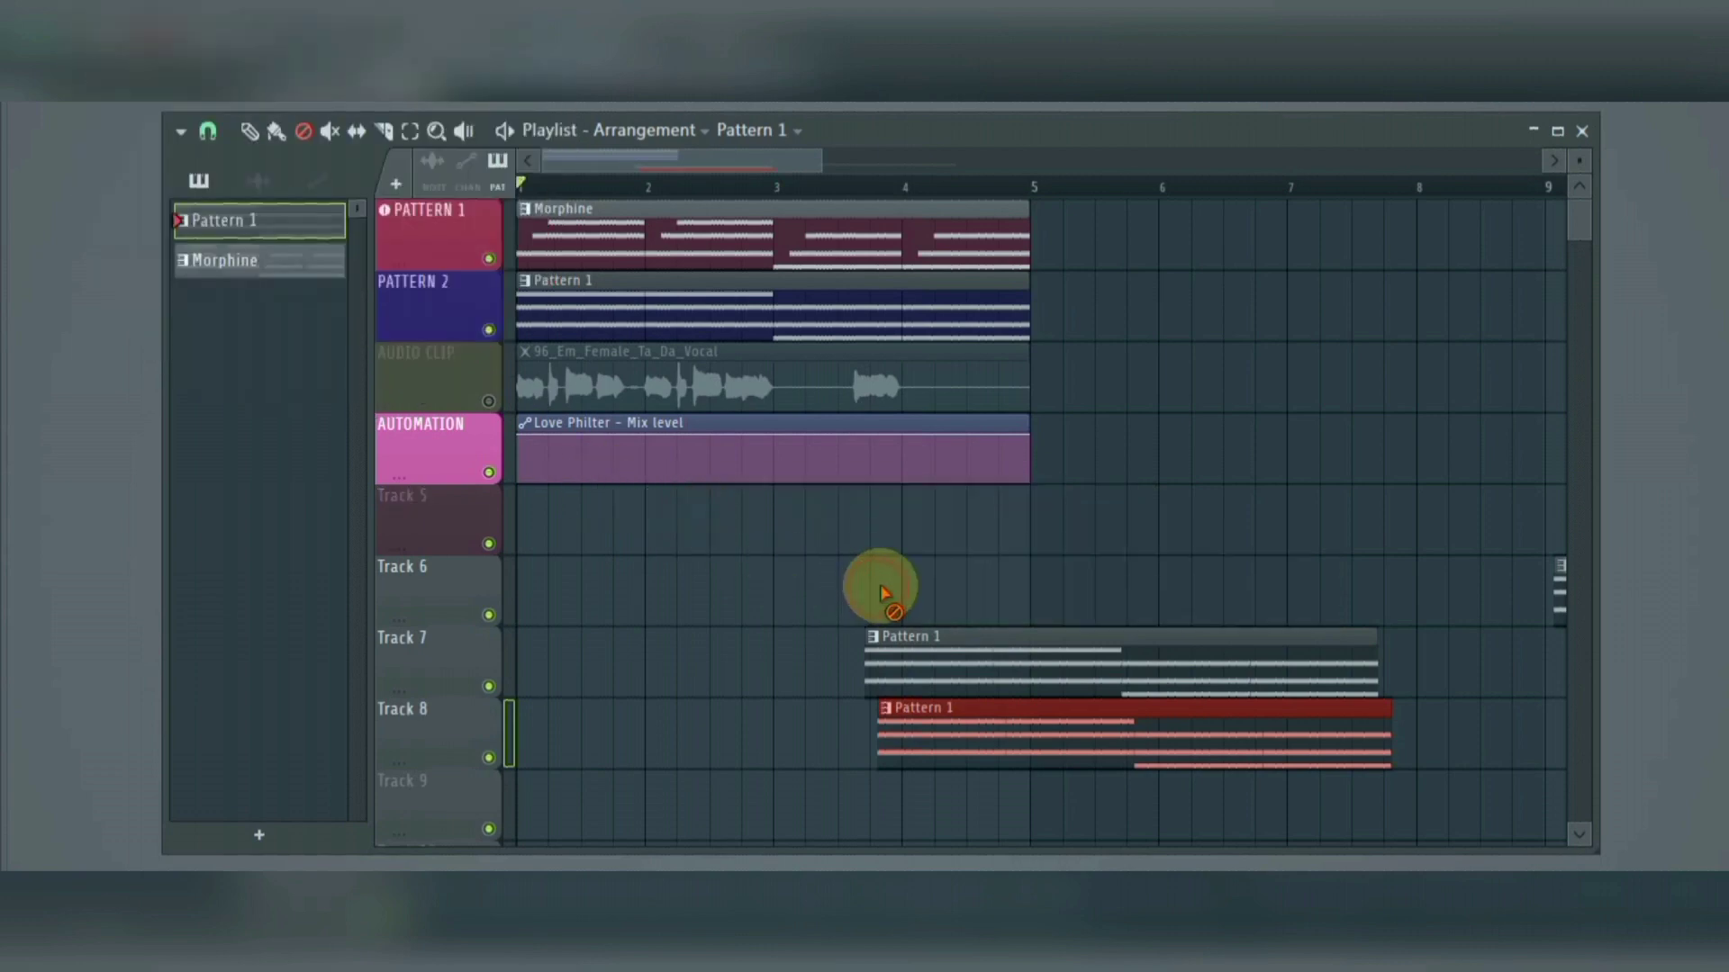
{"action": "left_click", "coordinate": [937, 648]}
{"action": "left_click", "coordinate": [962, 739]}
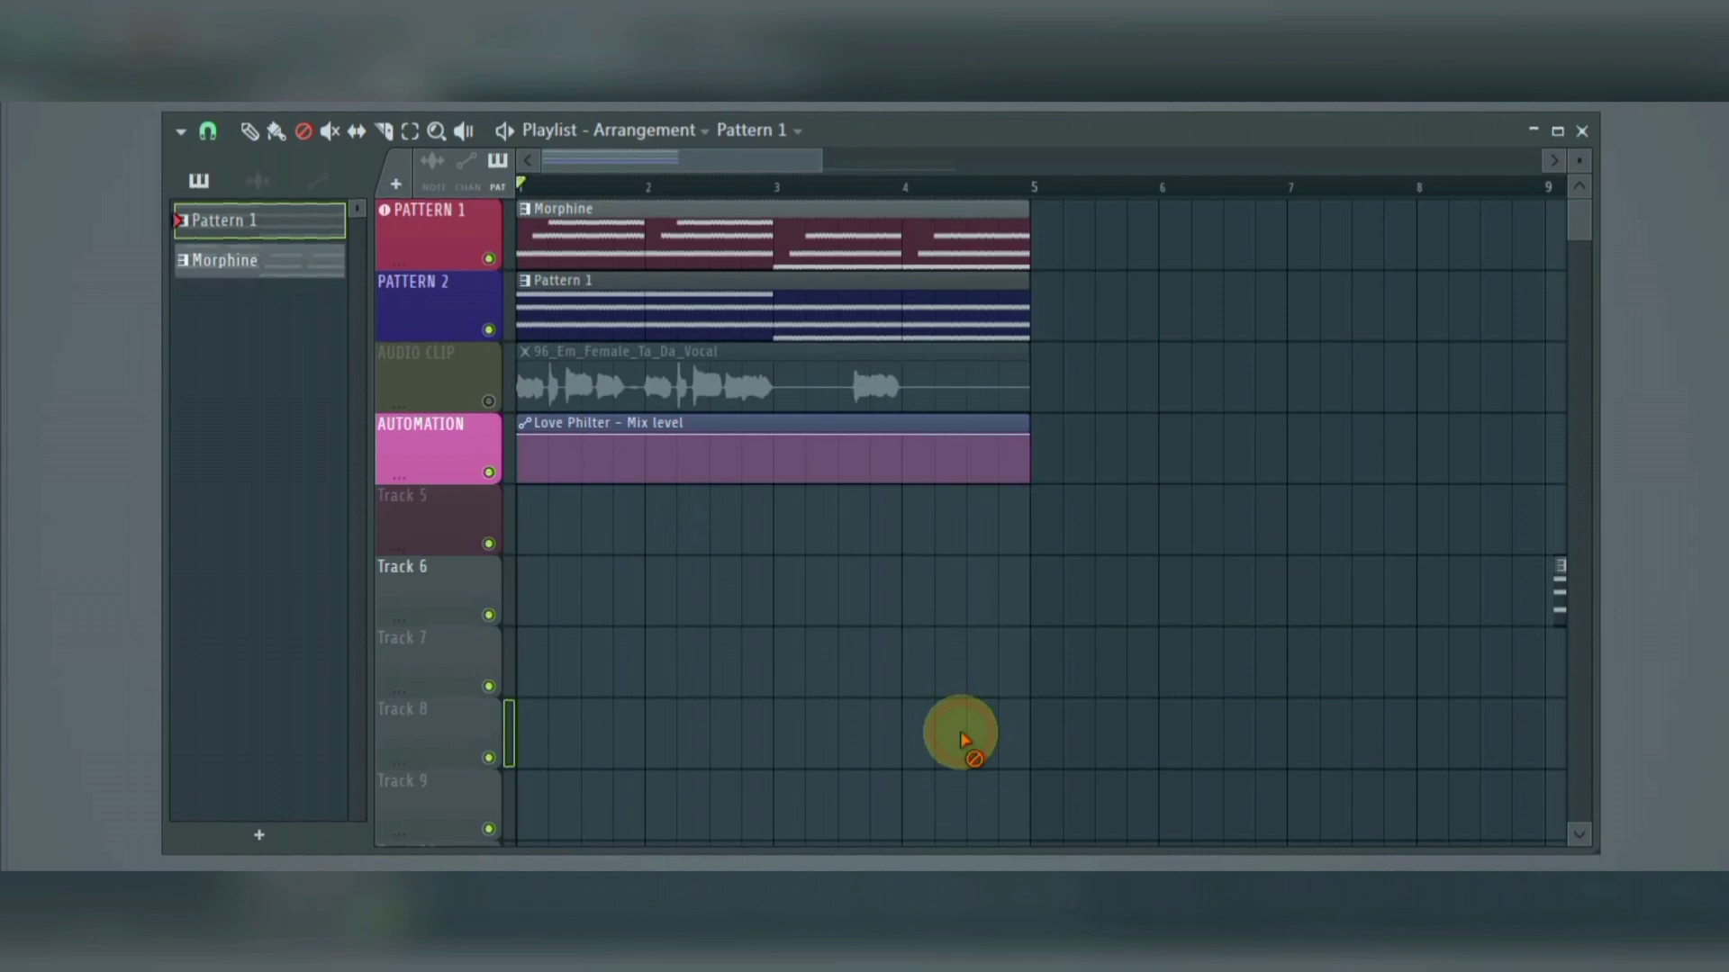
Step: During playback, mute and unmute the Morphine clip, then mute PATTERN 2's Pattern 1 clip
{"action": "left_click", "coordinate": [329, 133]}
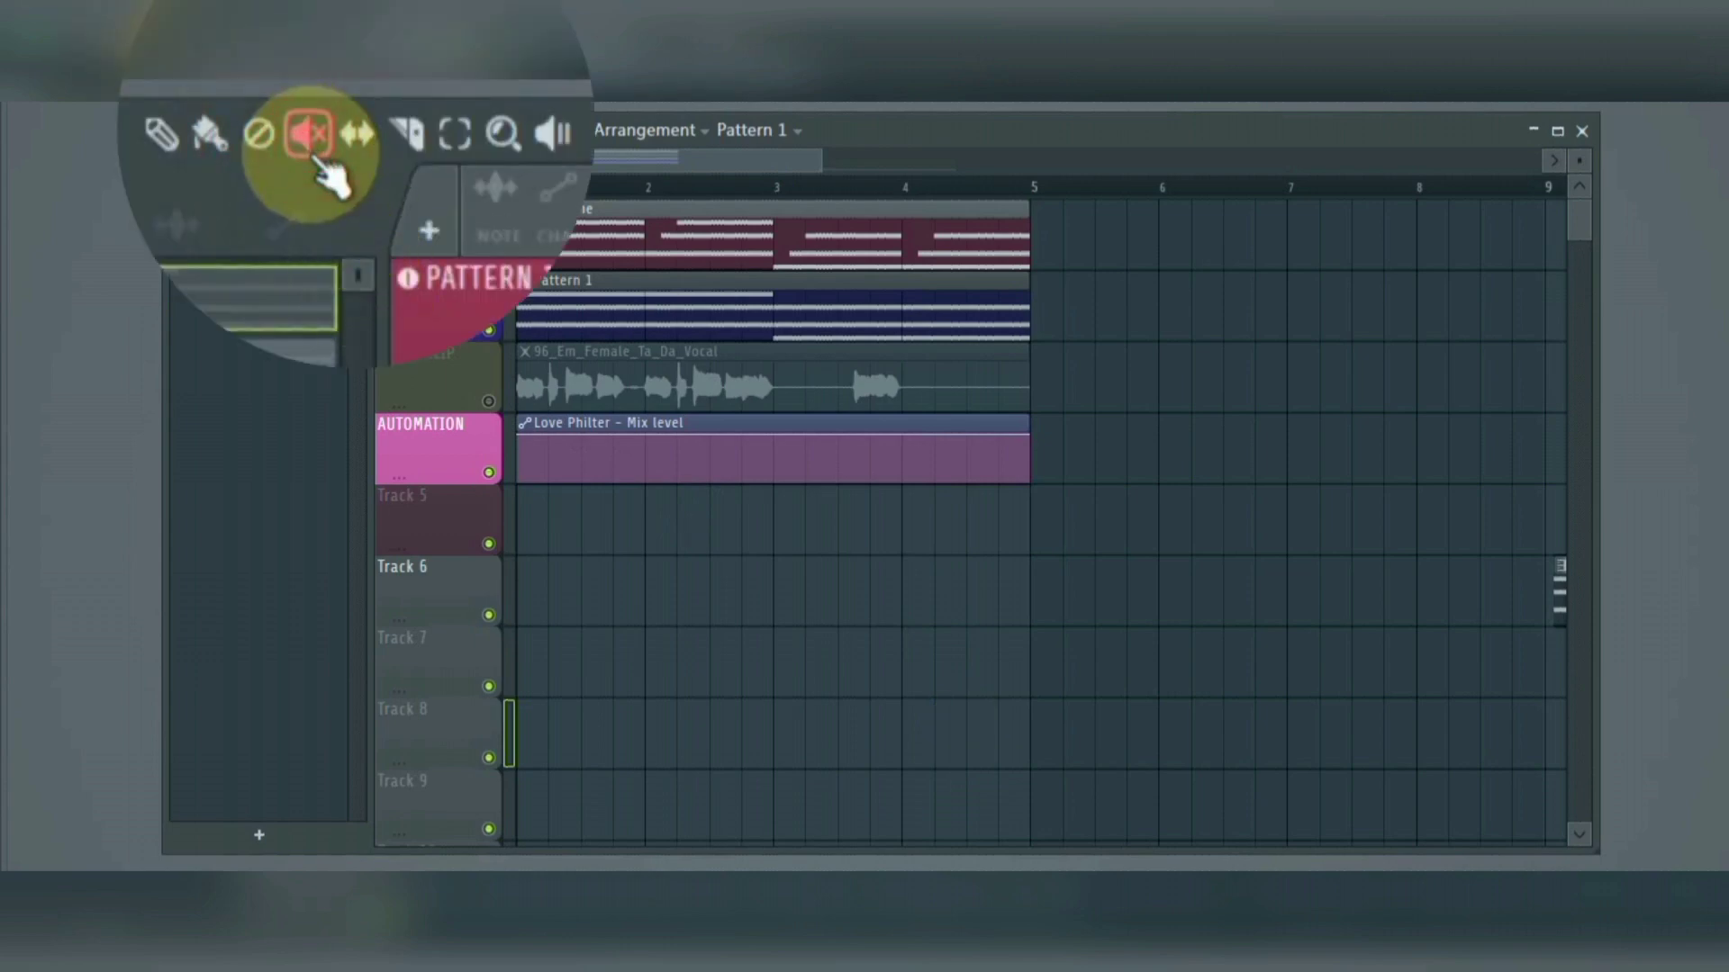
{"action": "key", "text": "space"}
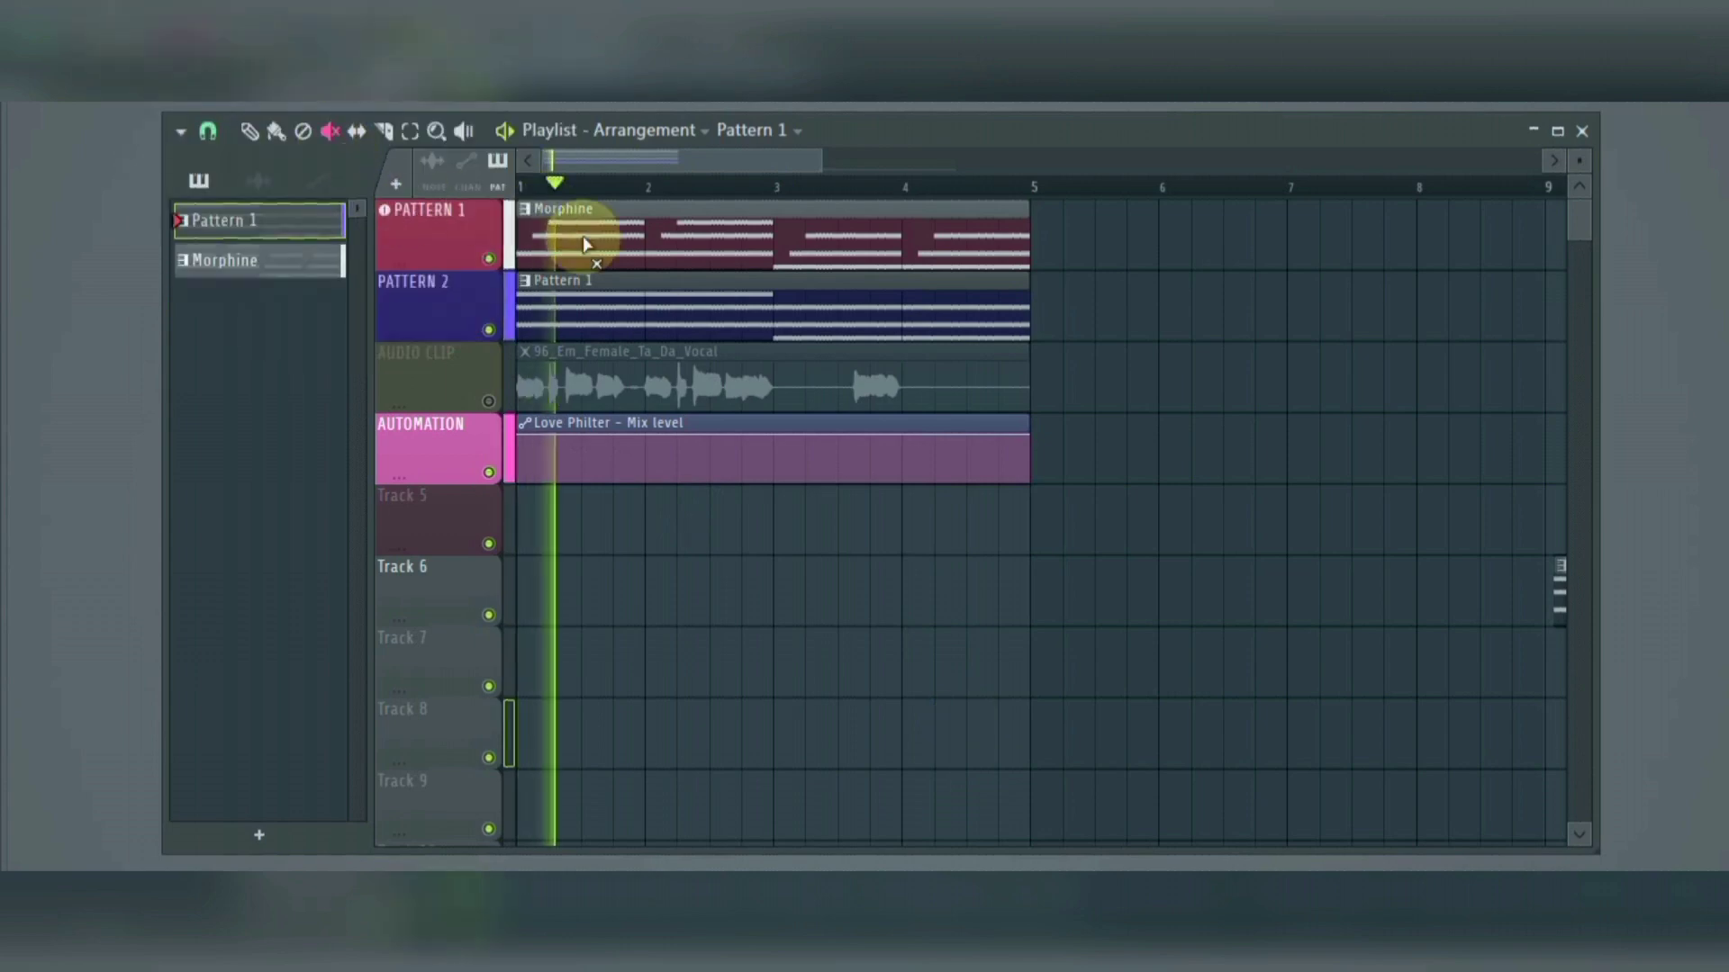
{"action": "left_click", "coordinate": [589, 240]}
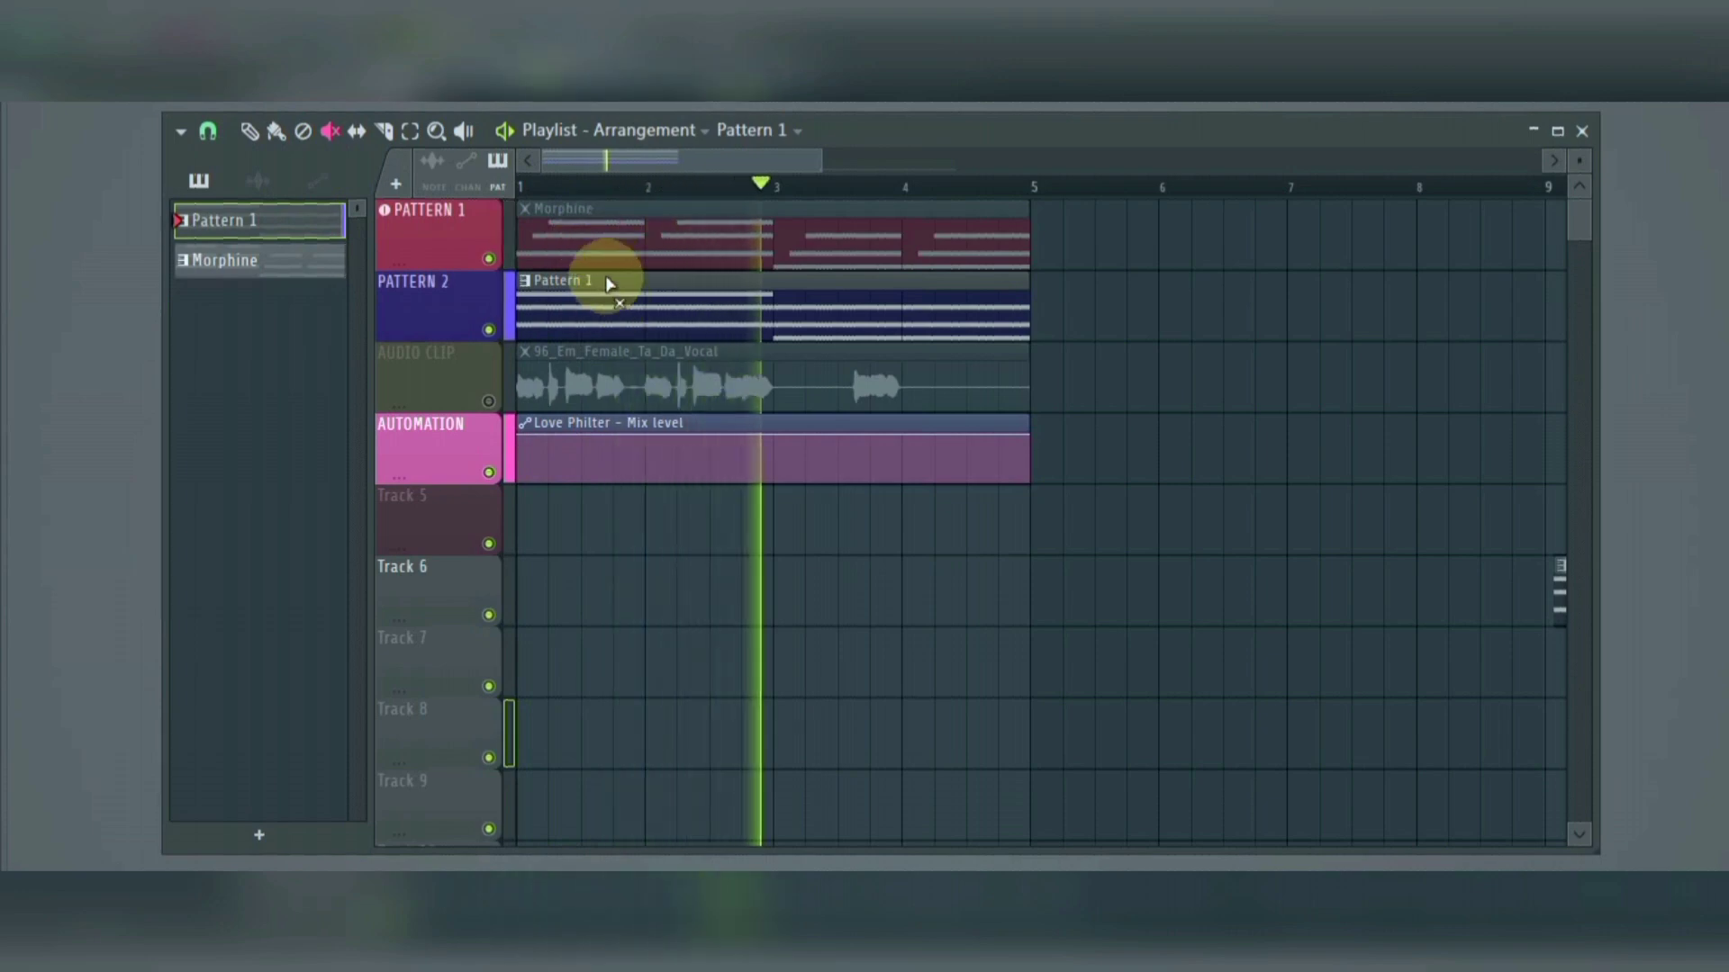
{"action": "left_click", "coordinate": [597, 240]}
{"action": "left_click", "coordinate": [618, 297]}
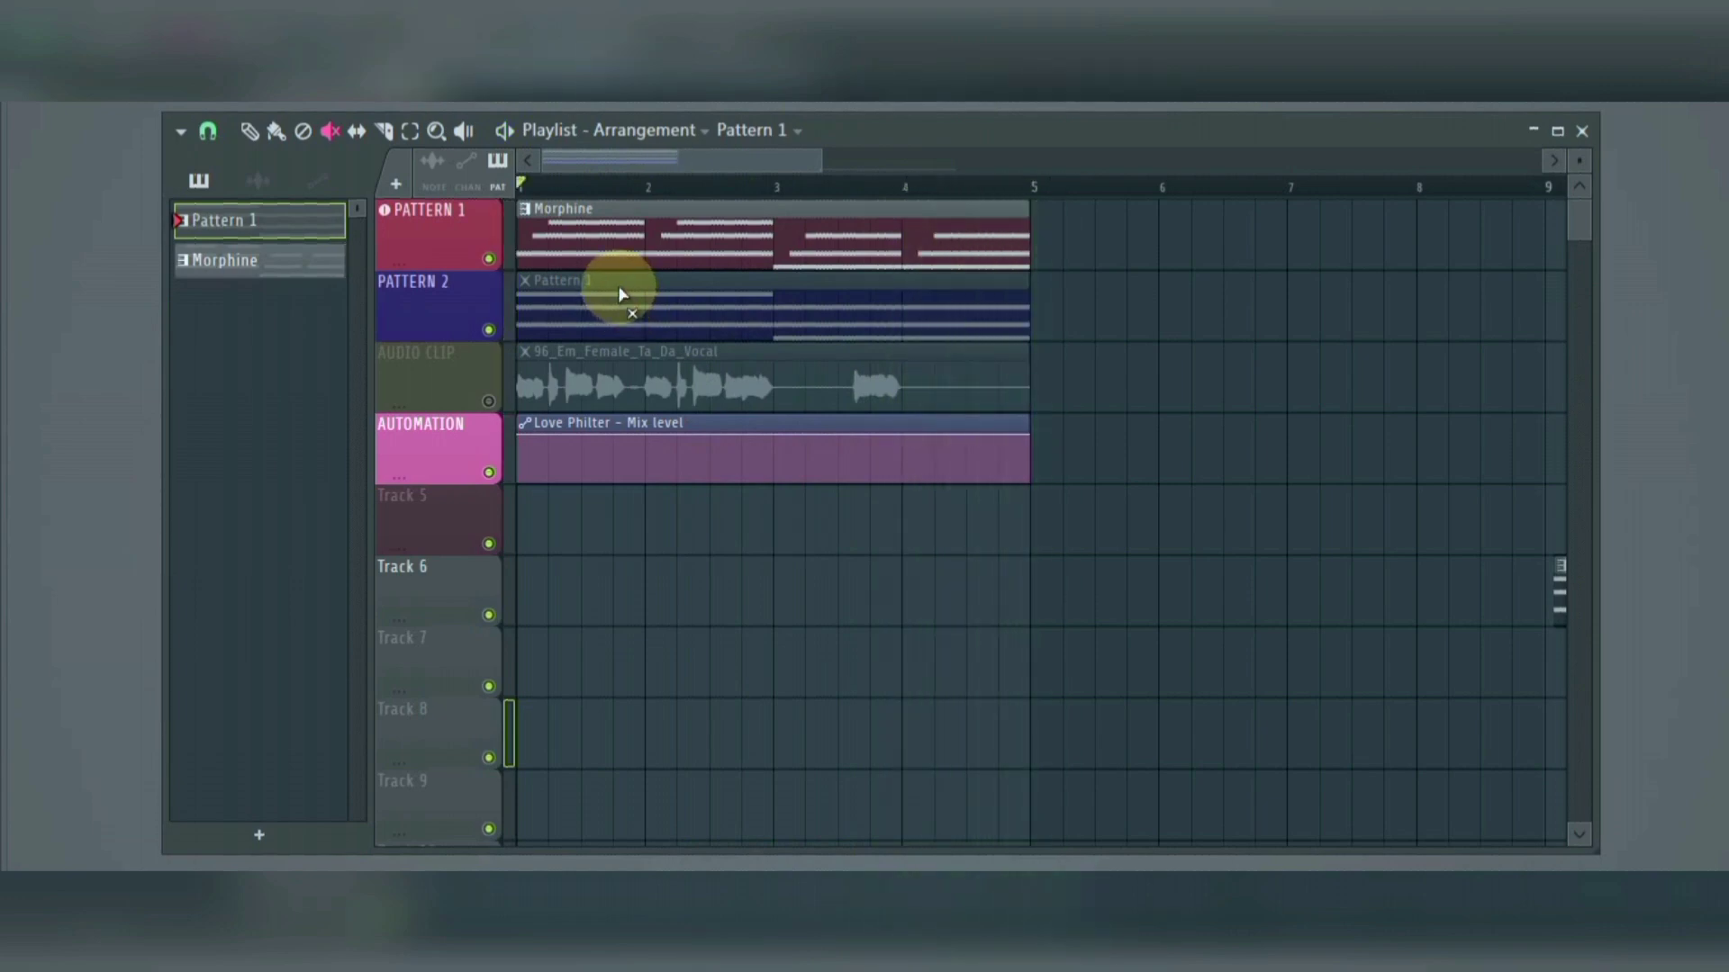
Step: Stretch the PATTERN 2 clip to bar 9 with Slip, then slice it after bar 5 into pieces
{"action": "left_click", "coordinate": [358, 132]}
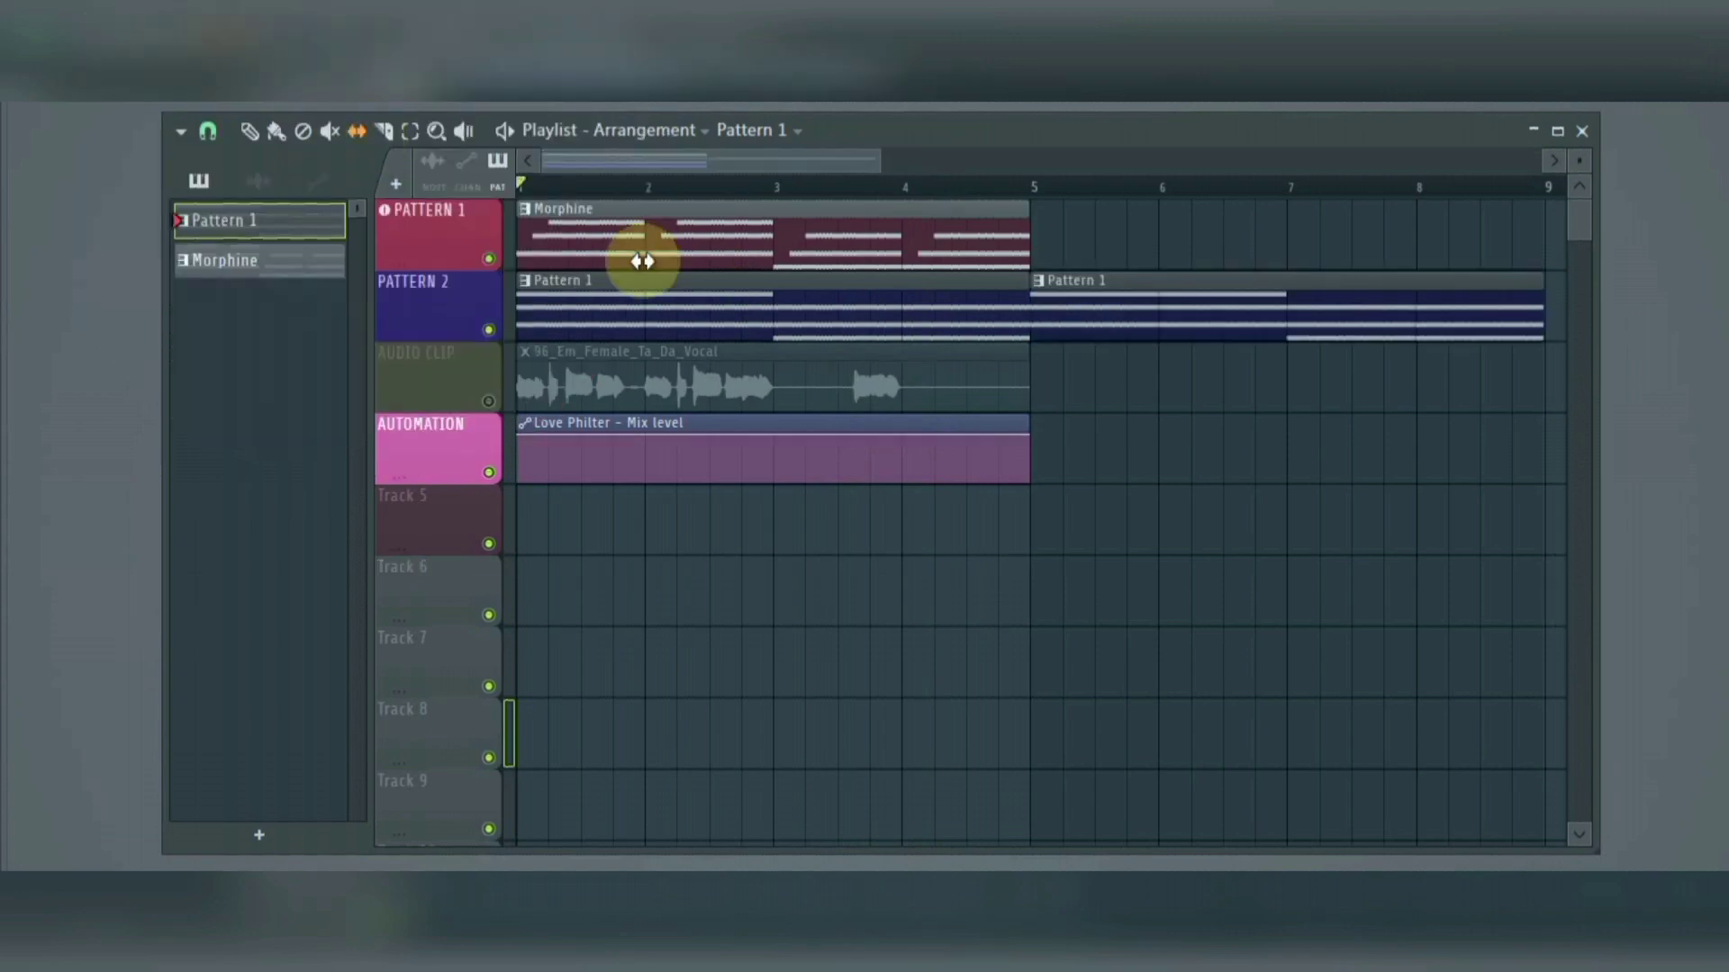
{"action": "left_click_drag", "start_coordinate": [637, 262], "coordinate": [513, 367]}
{"action": "left_click", "coordinate": [383, 131]}
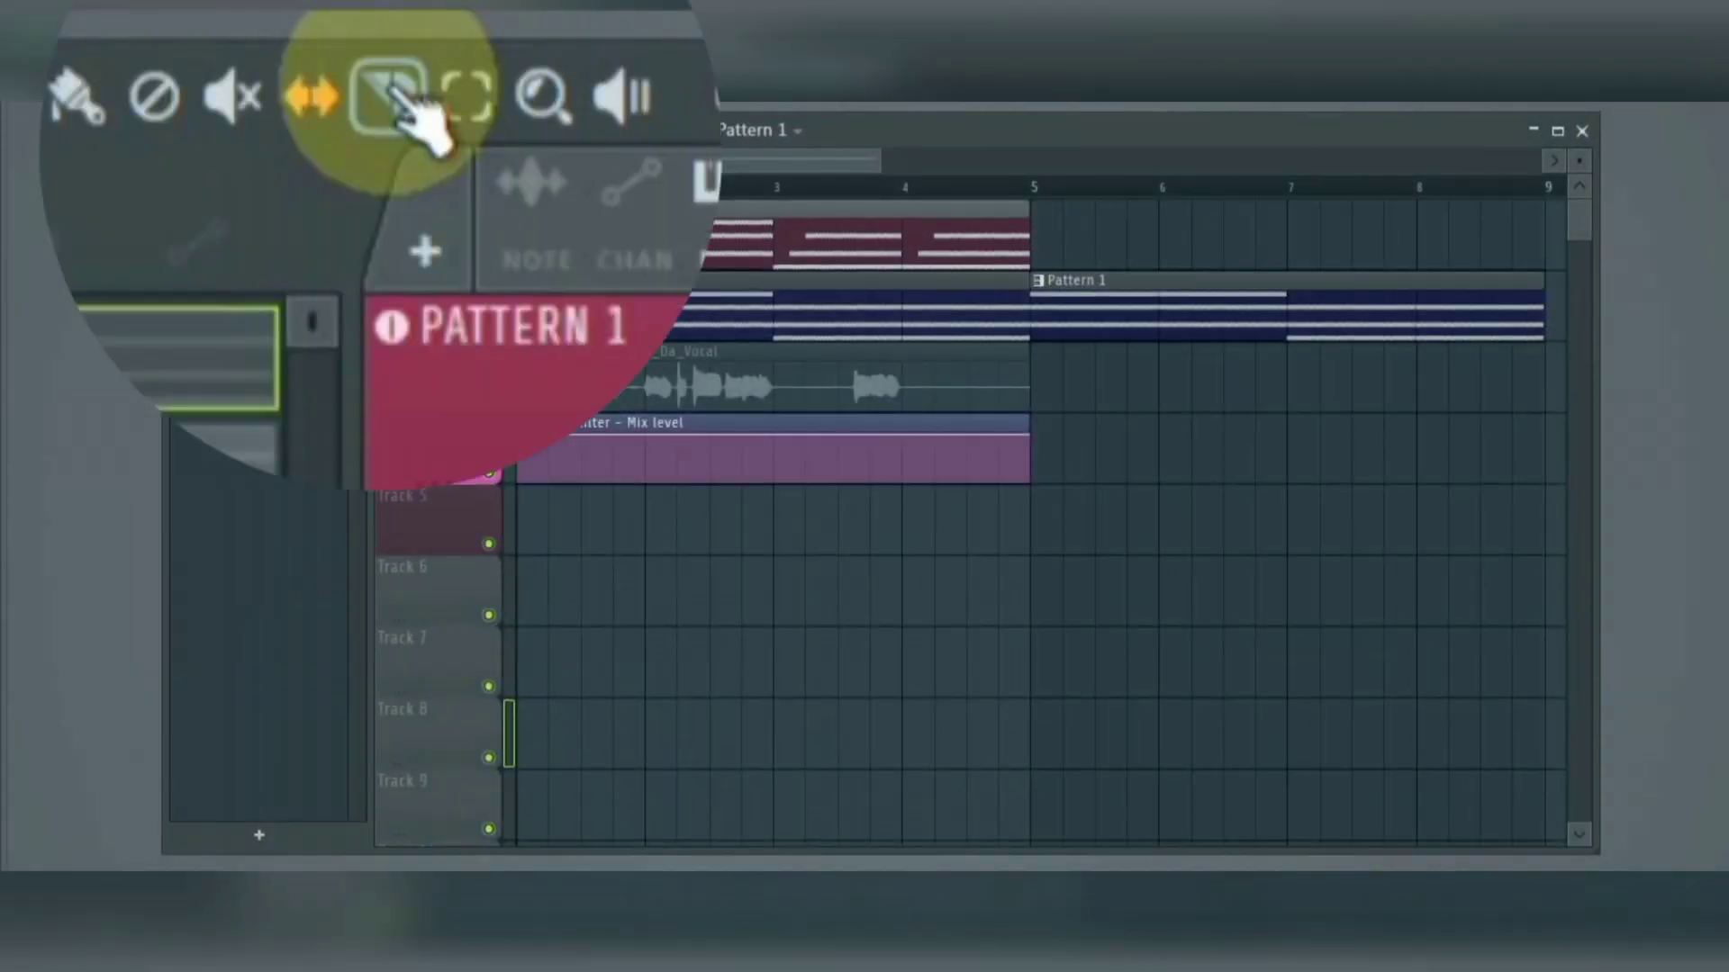
{"action": "left_click_drag", "start_coordinate": [1065, 364], "coordinate": [1077, 216]}
{"action": "left_click_drag", "start_coordinate": [1119, 348], "coordinate": [1111, 259]}
{"action": "left_click_drag", "start_coordinate": [1177, 335], "coordinate": [1171, 236]}
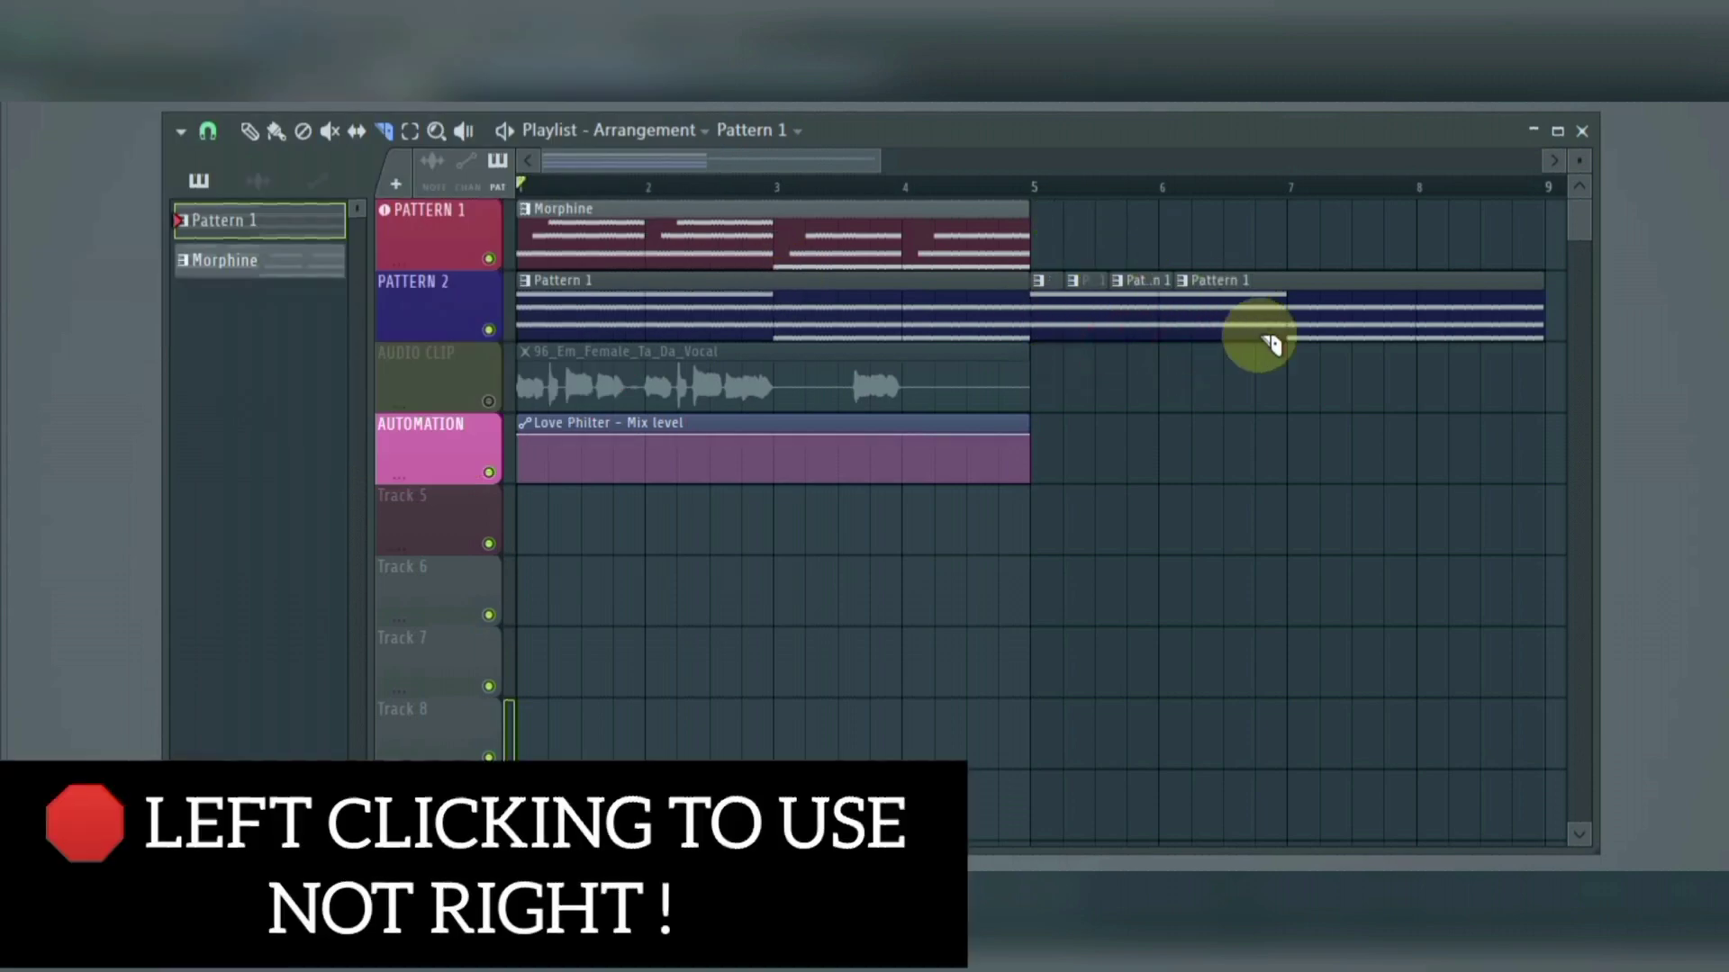
{"action": "left_click_drag", "start_coordinate": [1269, 343], "coordinate": [1250, 173]}
Step: Box-select several clips, zoom into the start of Morphine, then zoom back out to the full arrangement
{"action": "left_click", "coordinate": [410, 131]}
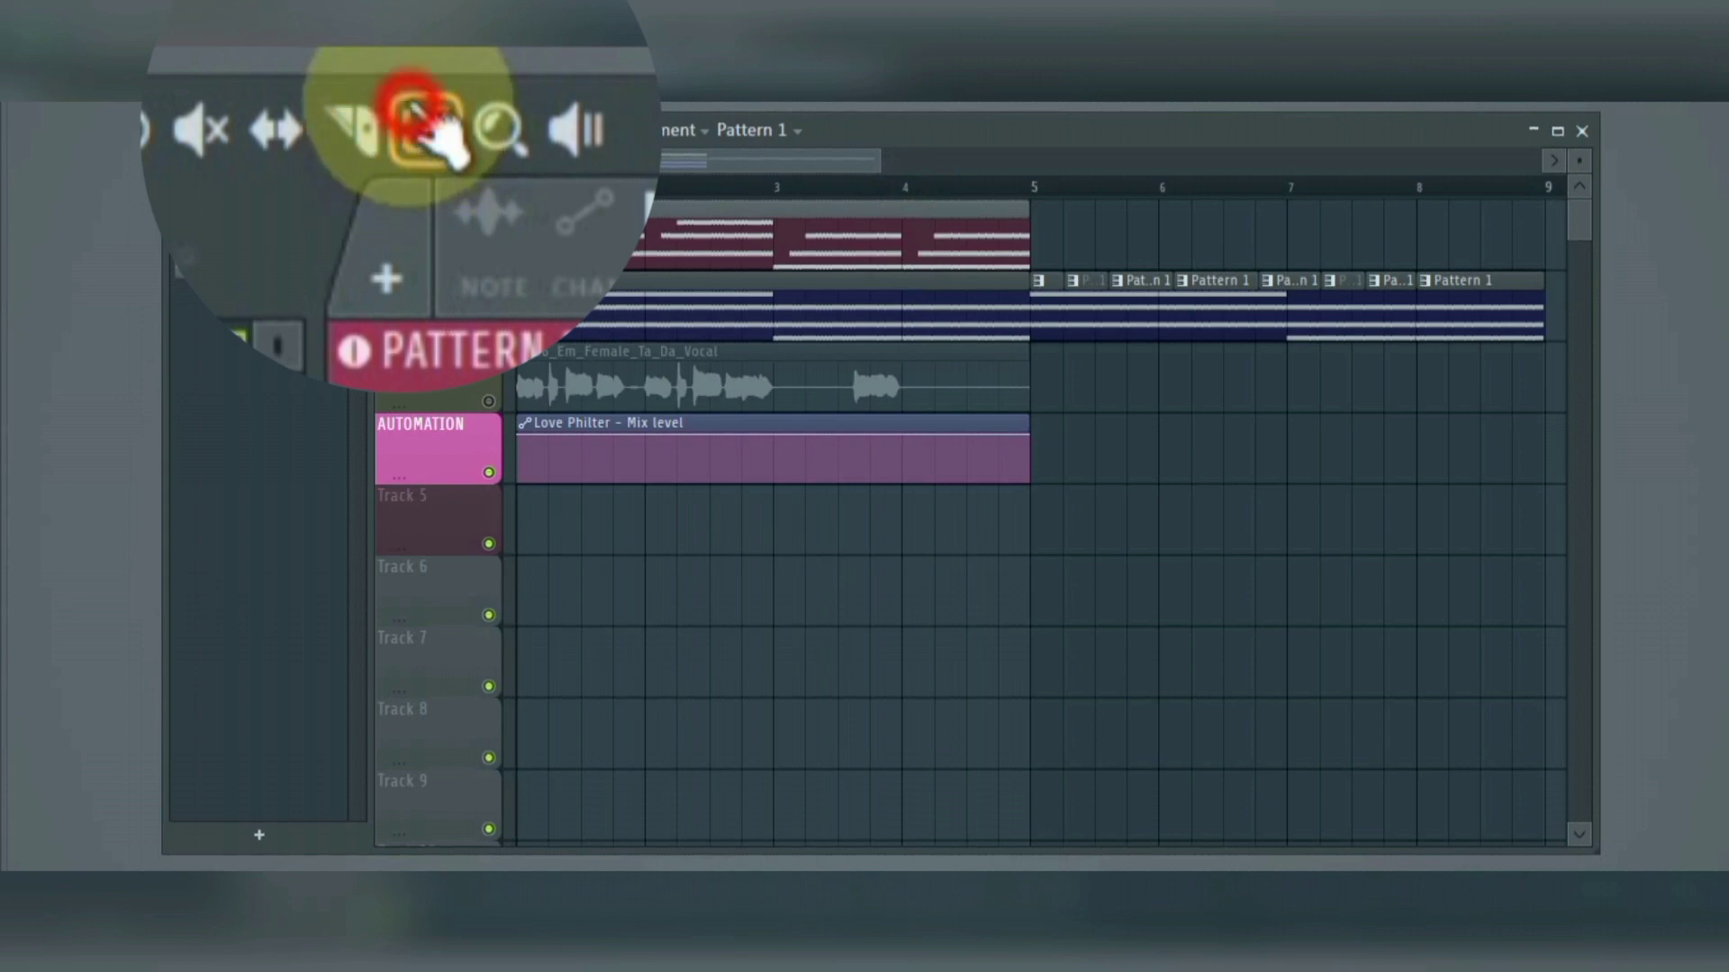
{"action": "left_click_drag", "start_coordinate": [767, 492], "coordinate": [883, 525]}
{"action": "left_click", "coordinate": [438, 139]}
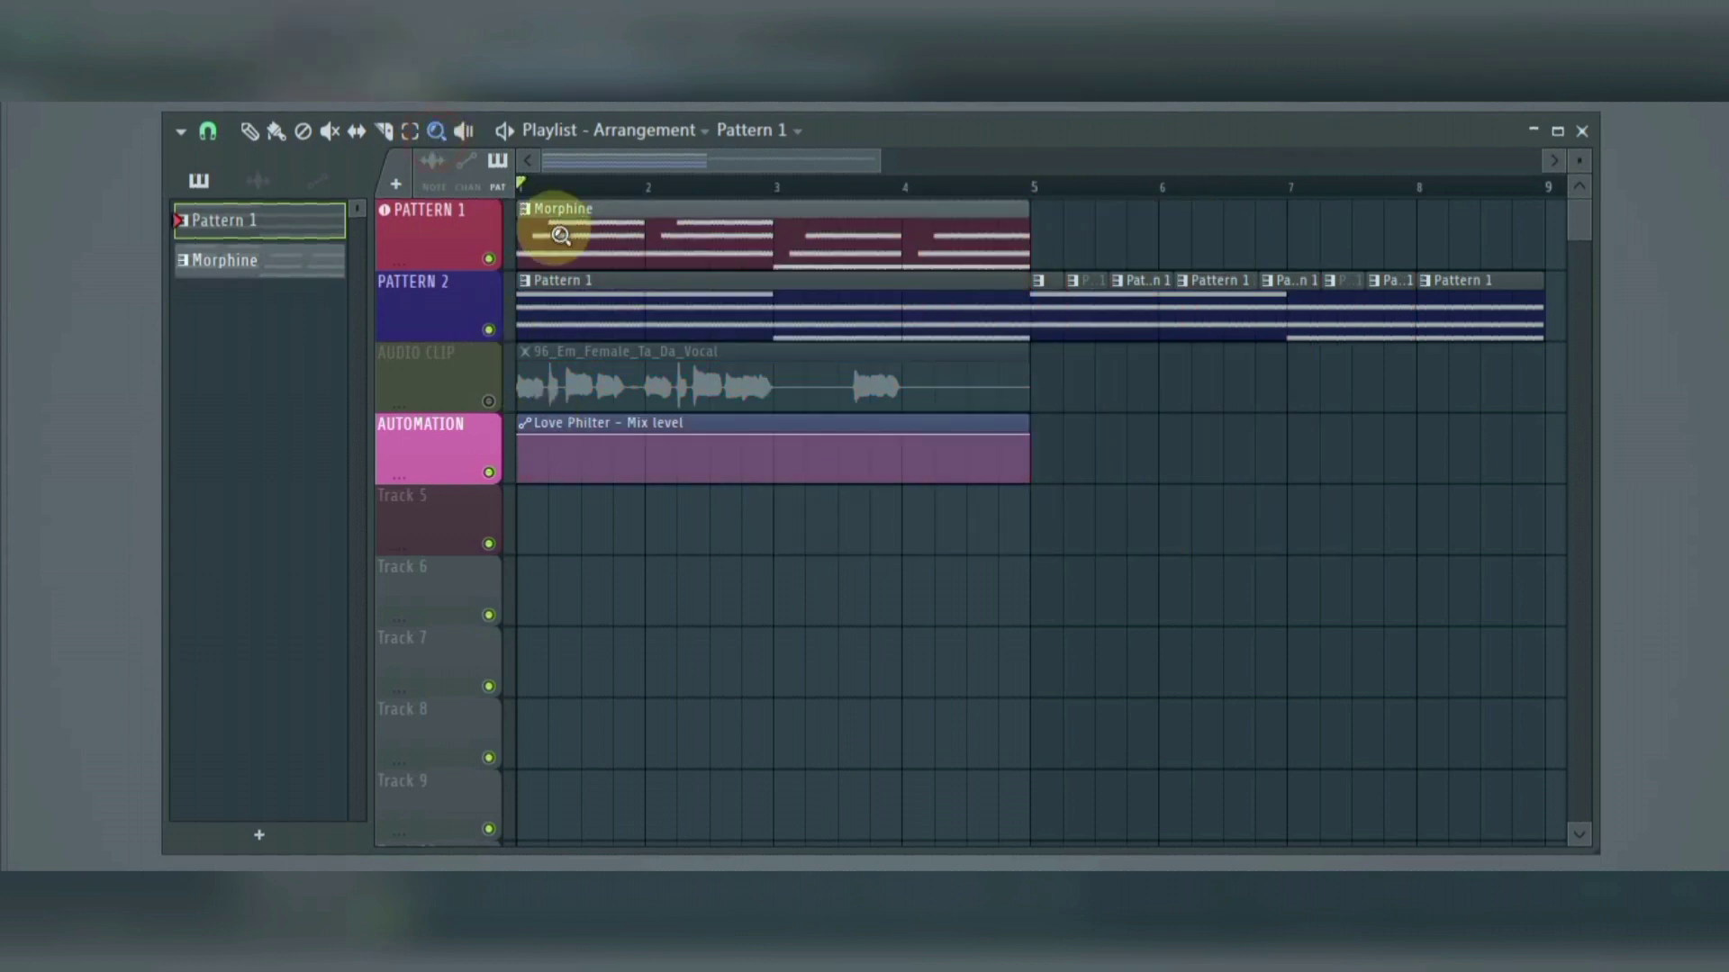
{"action": "left_click", "coordinate": [589, 235]}
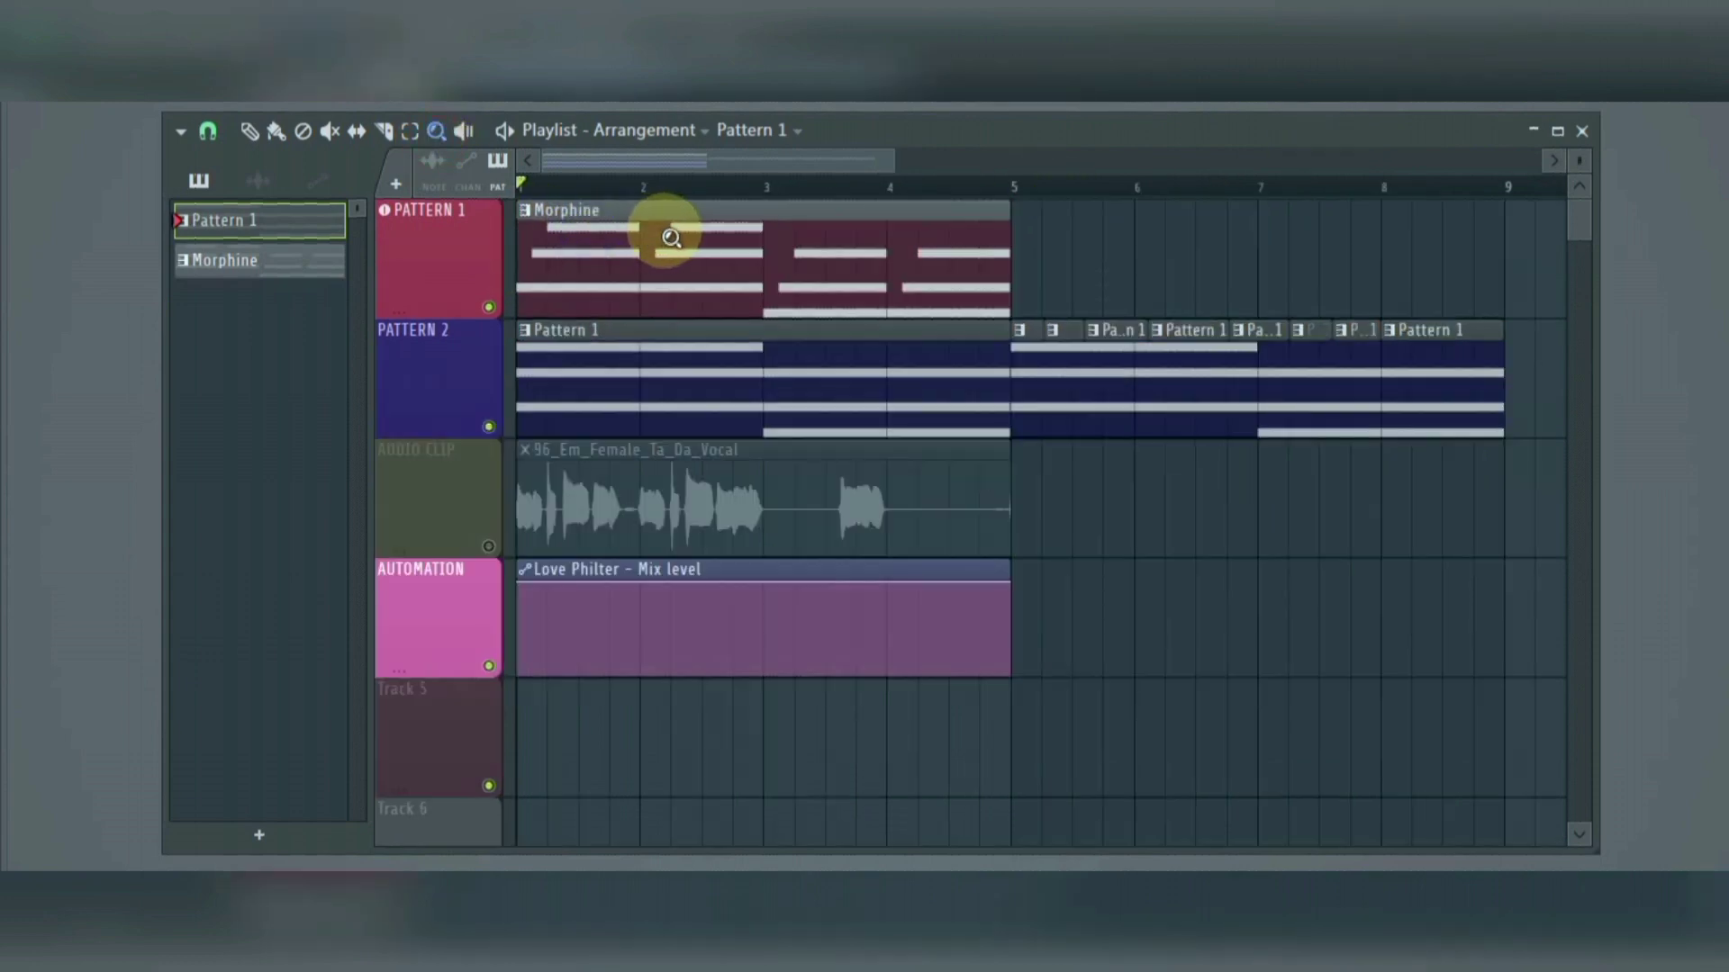
{"action": "left_click_drag", "start_coordinate": [671, 237], "coordinate": [617, 261]}
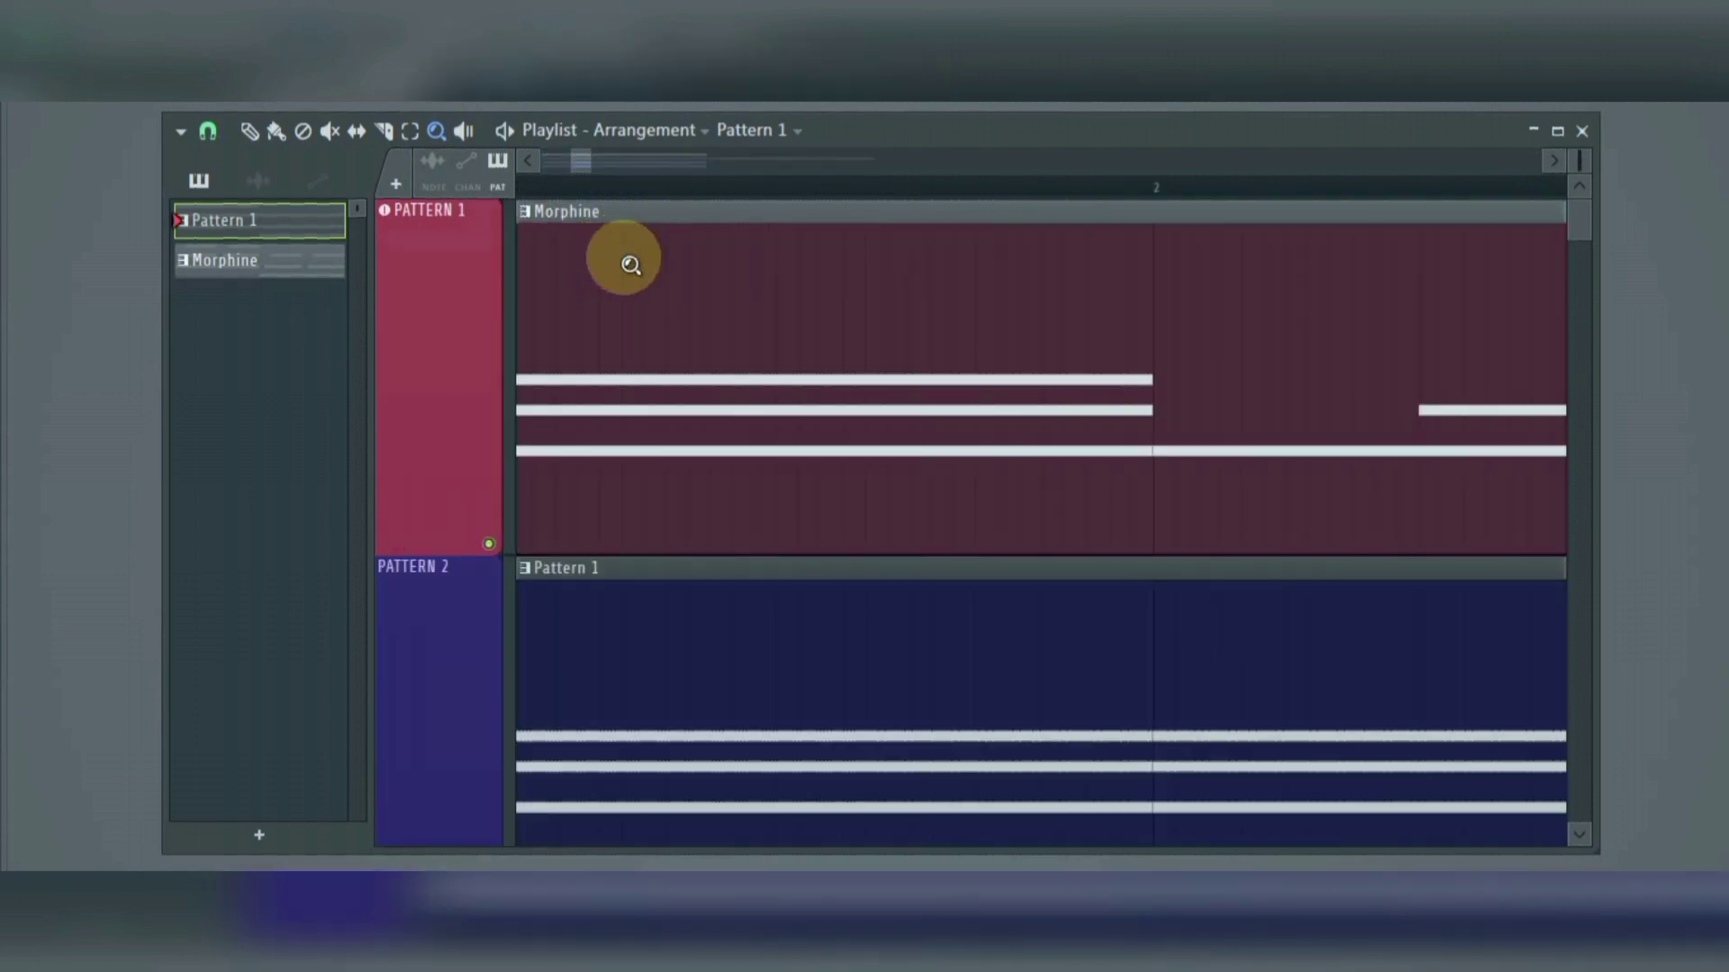
{"action": "right_click", "coordinate": [630, 265]}
Step: Audition the Morphine and PATTERN 2 Pattern 1 clips by clicking them, making Morphine the clip source
{"action": "left_click", "coordinate": [463, 130]}
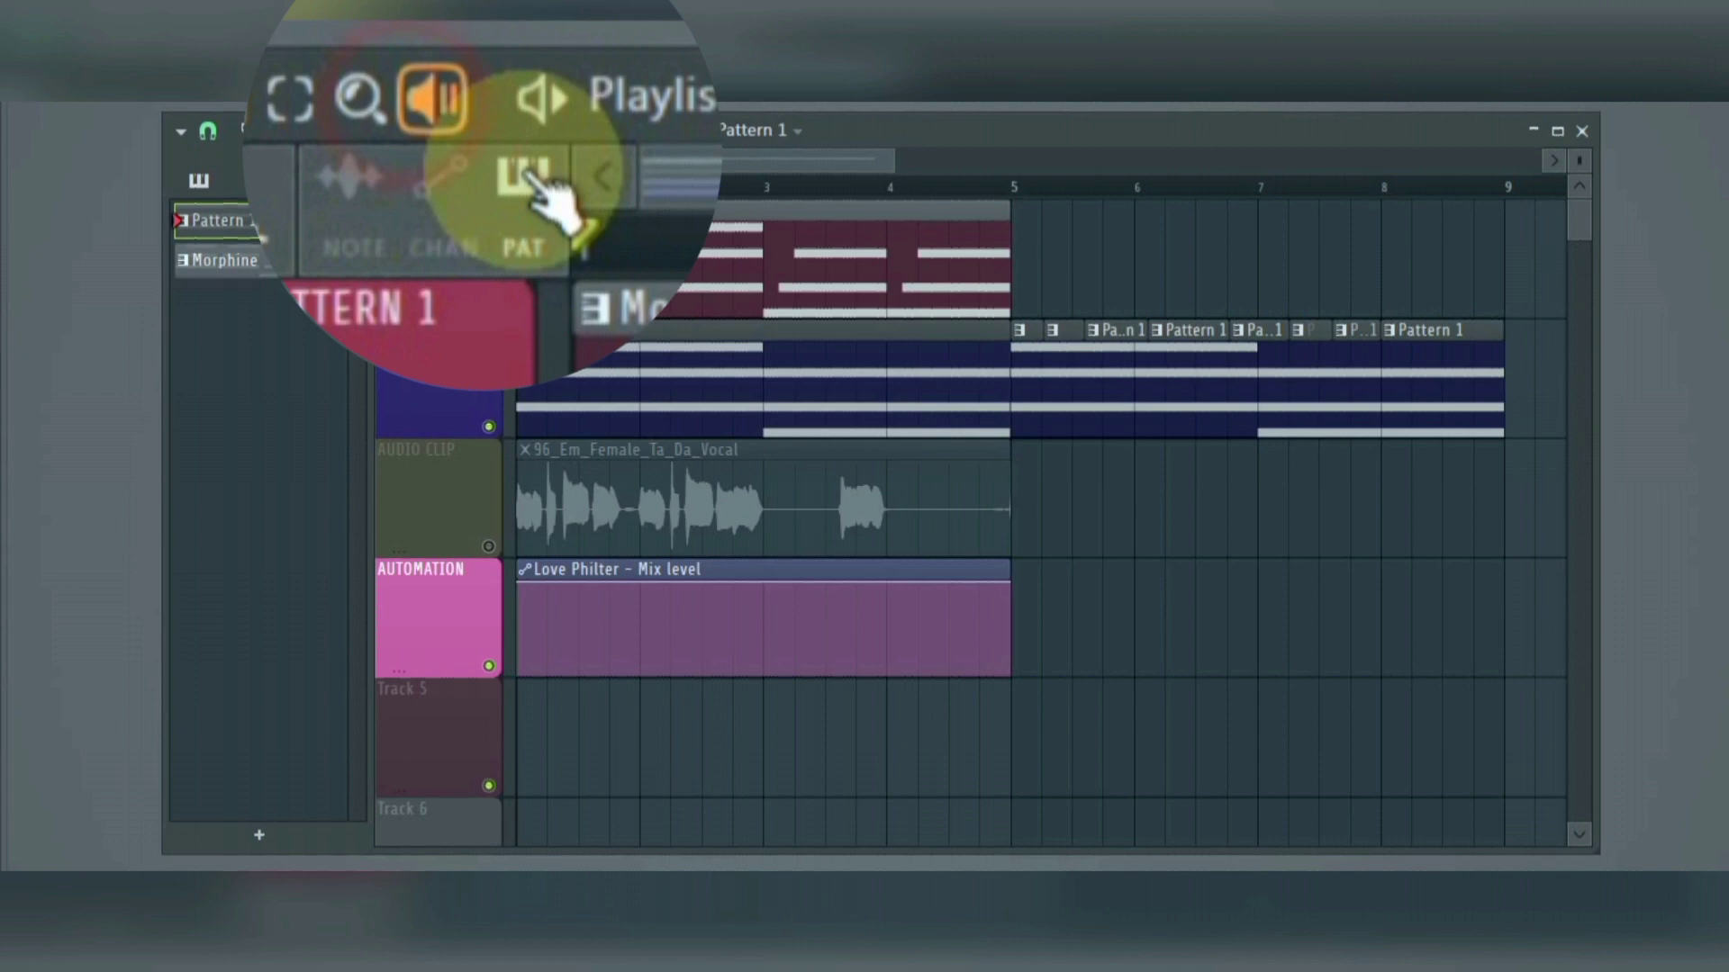
{"action": "left_click", "coordinate": [637, 265]}
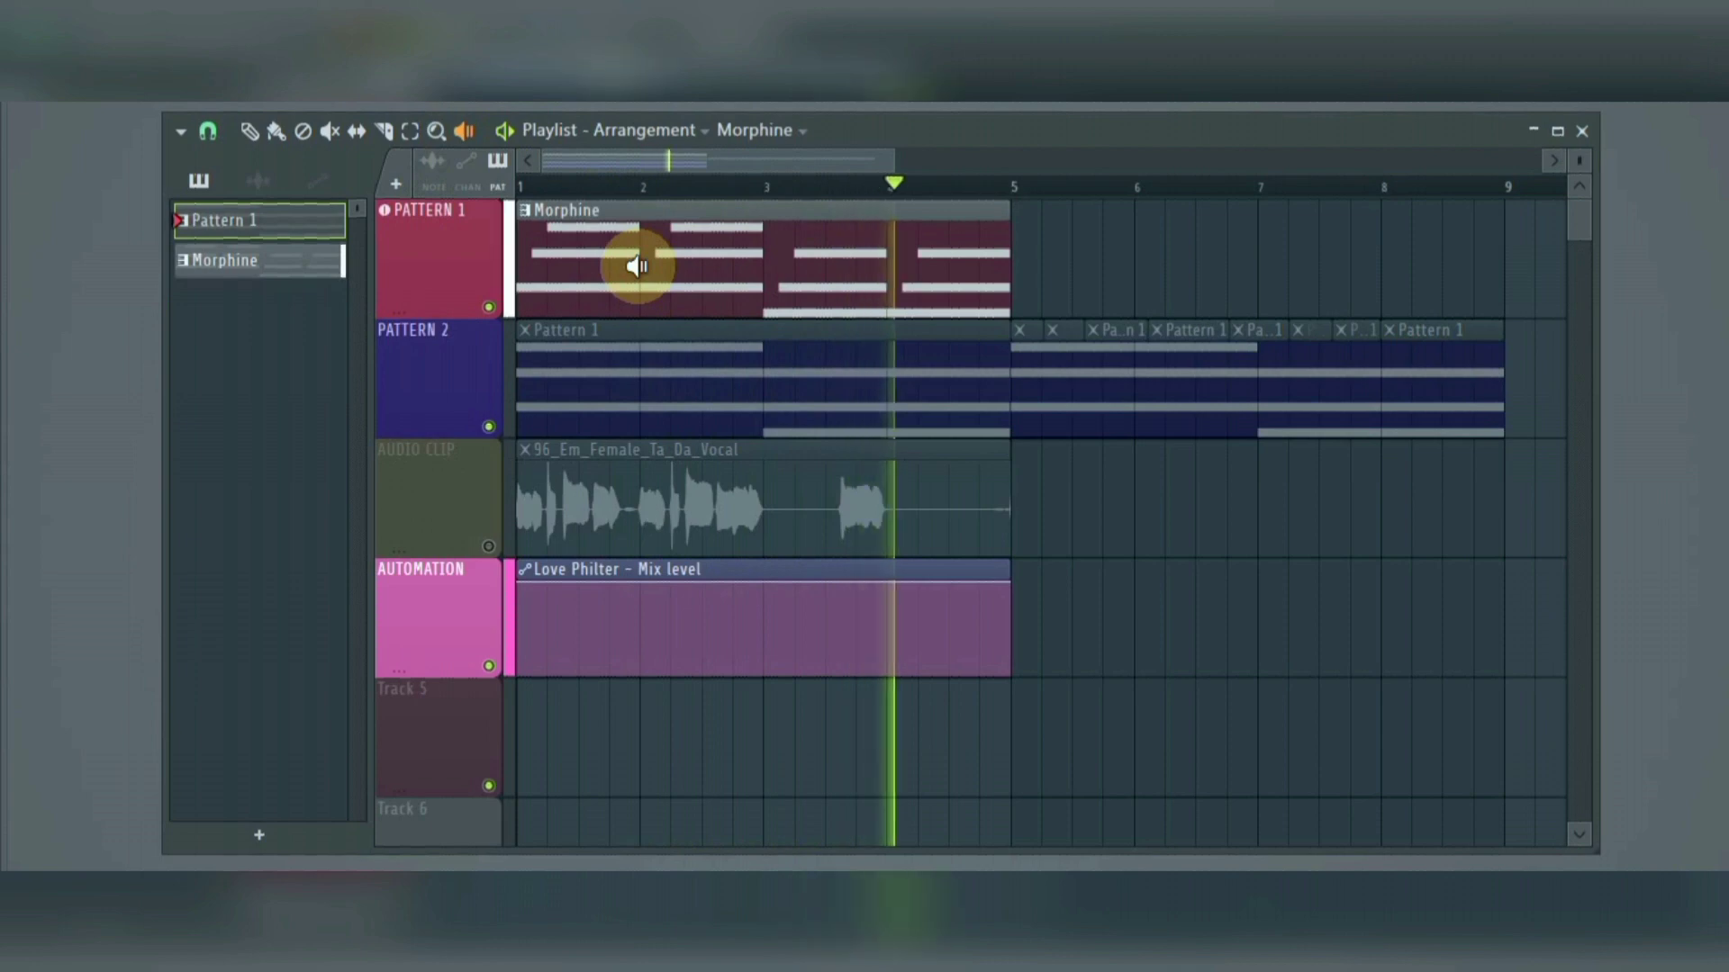
{"action": "left_click", "coordinate": [642, 367]}
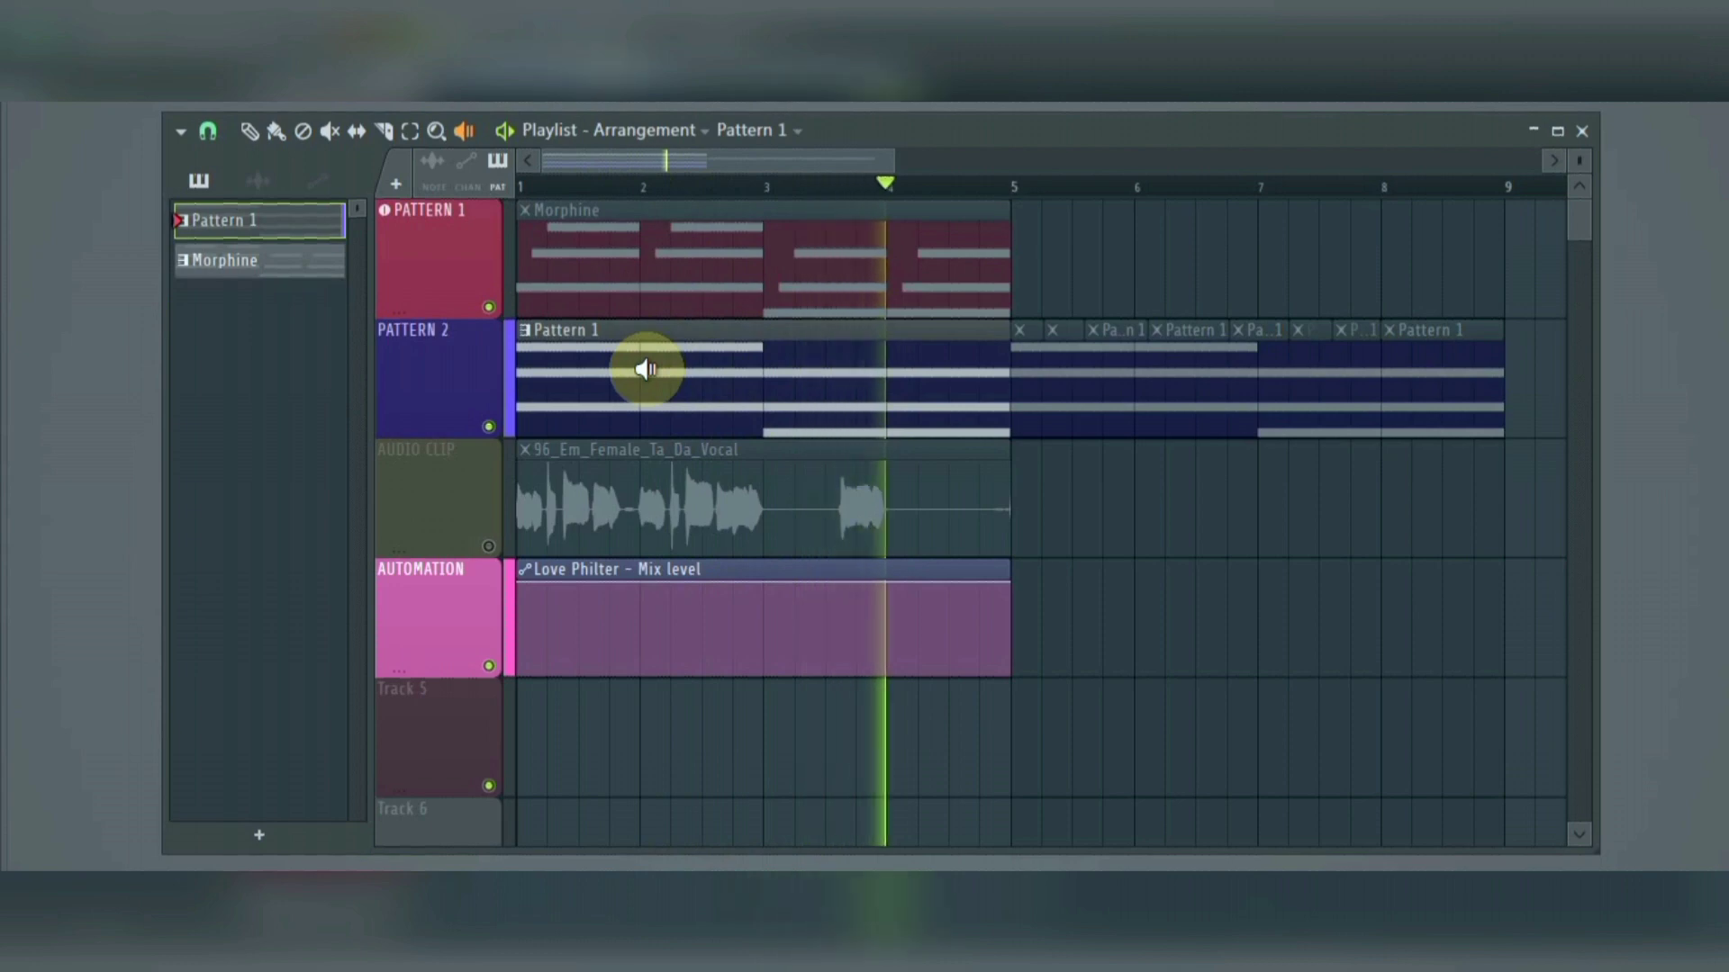
{"action": "left_click", "coordinate": [660, 275]}
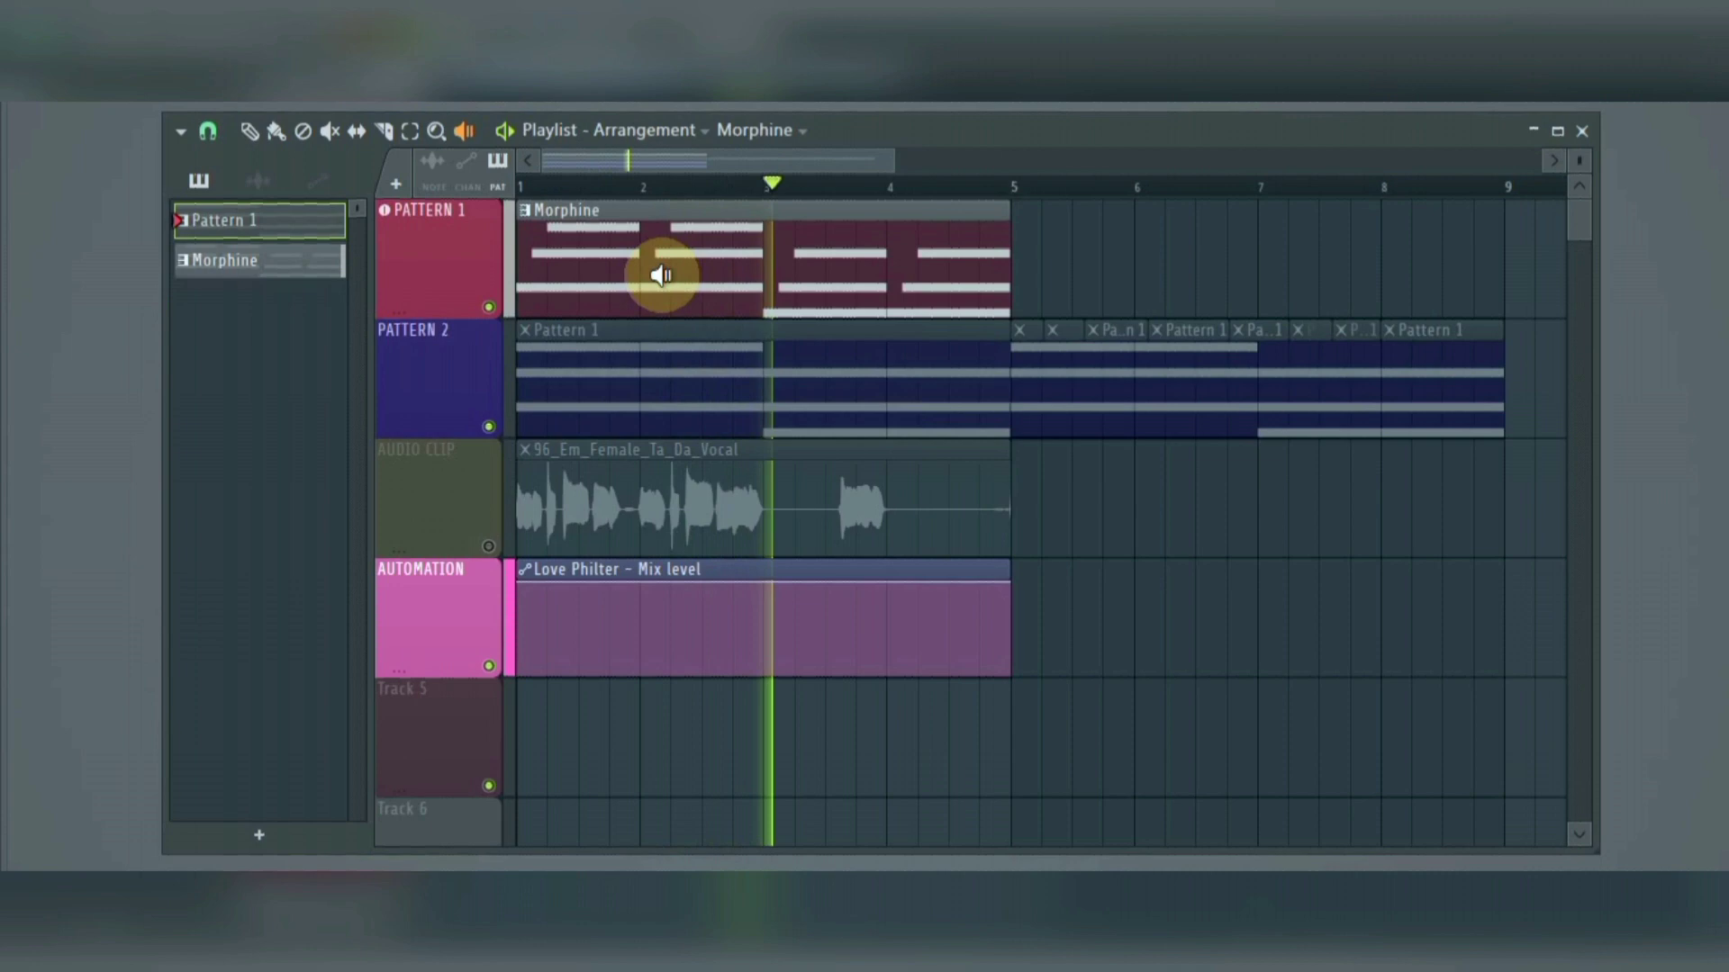
{"action": "key", "text": "space"}
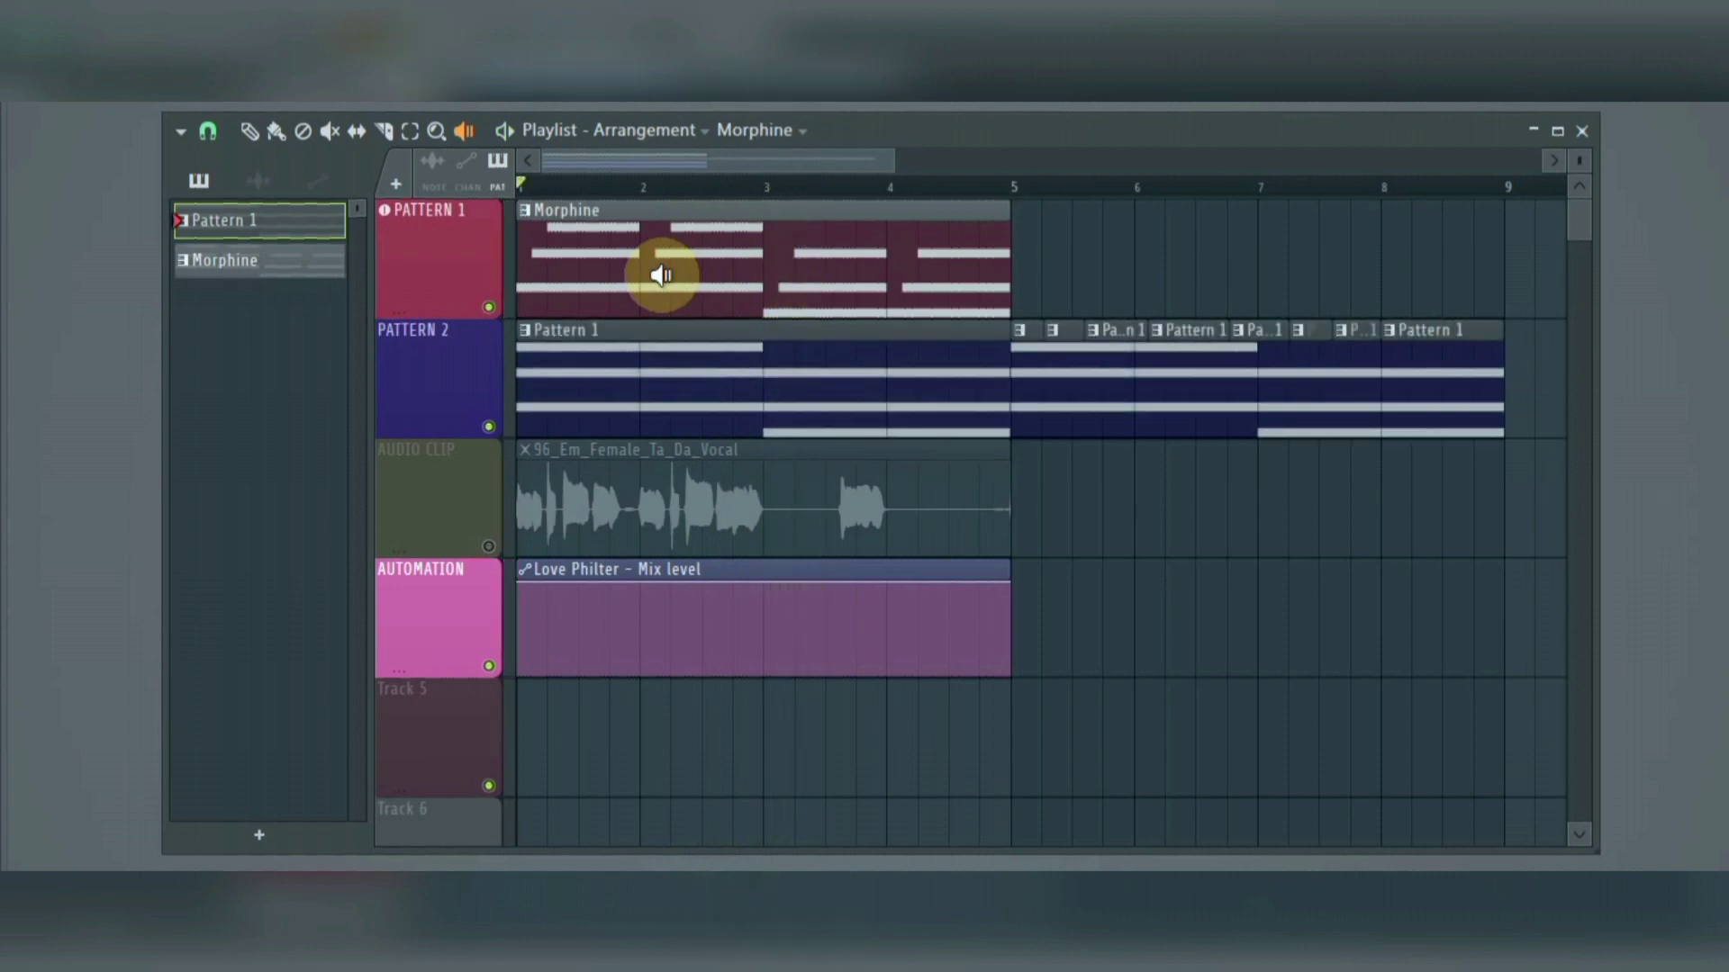
Step: Start, stop and restart playlist playback with the play toggle beside the Playlist title
{"action": "left_click", "coordinate": [504, 130]}
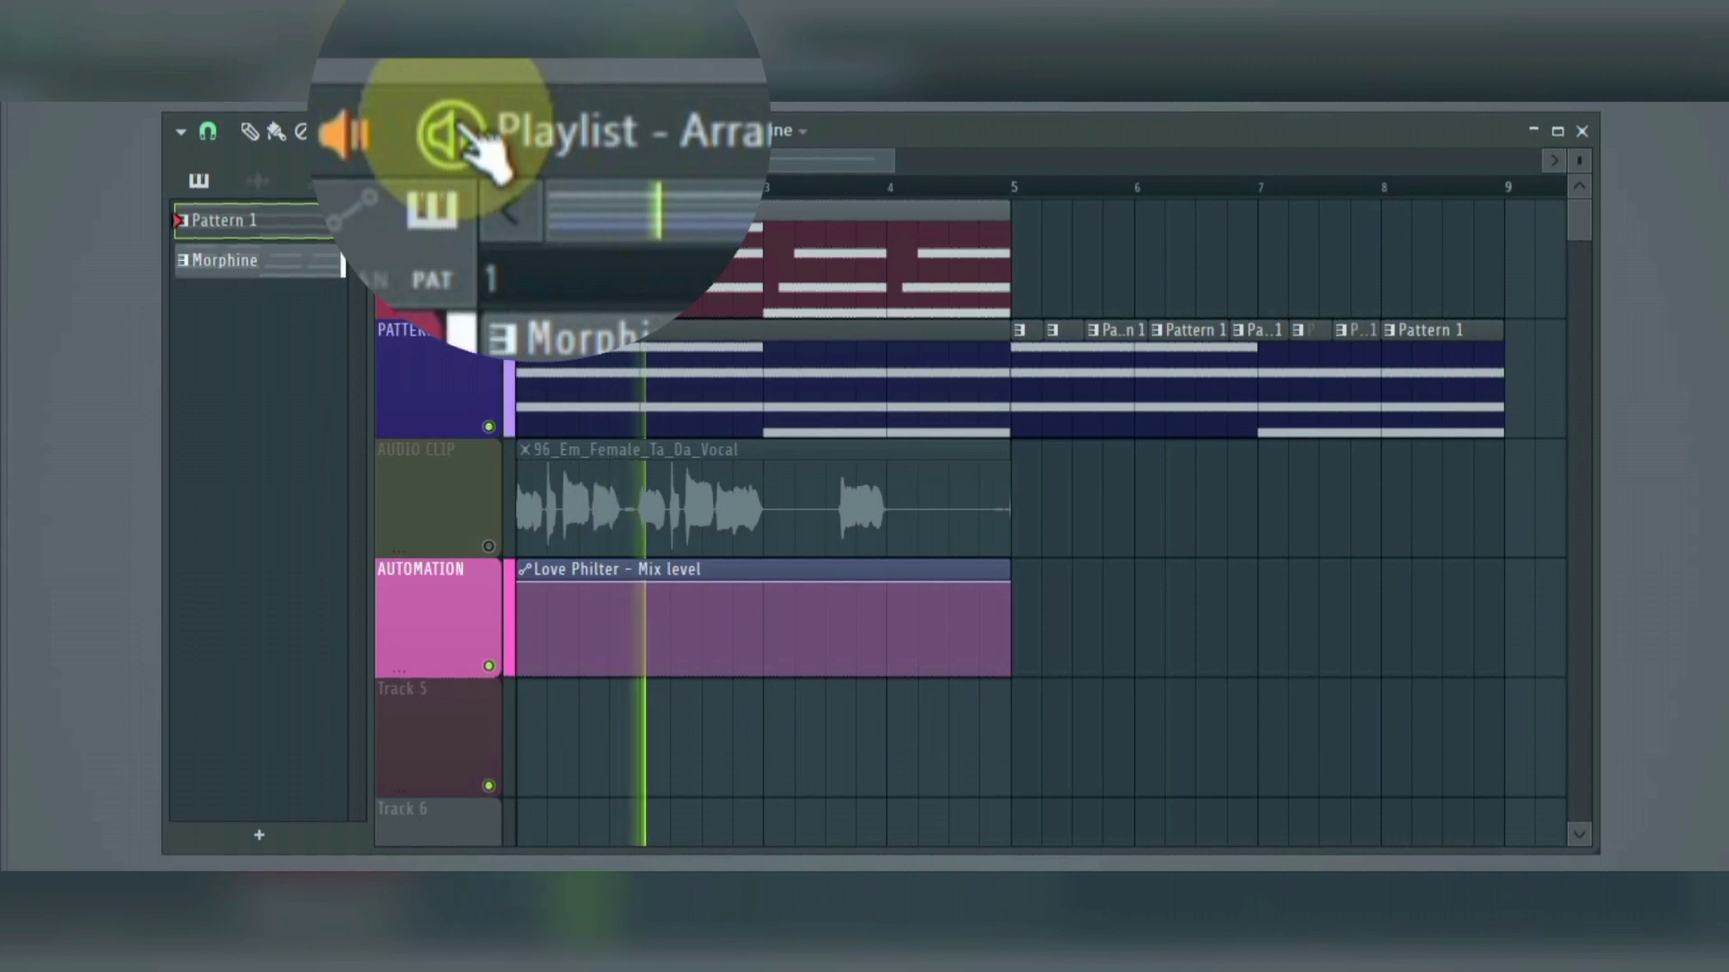
{"action": "left_click", "coordinate": [454, 133]}
{"action": "left_click", "coordinate": [505, 132]}
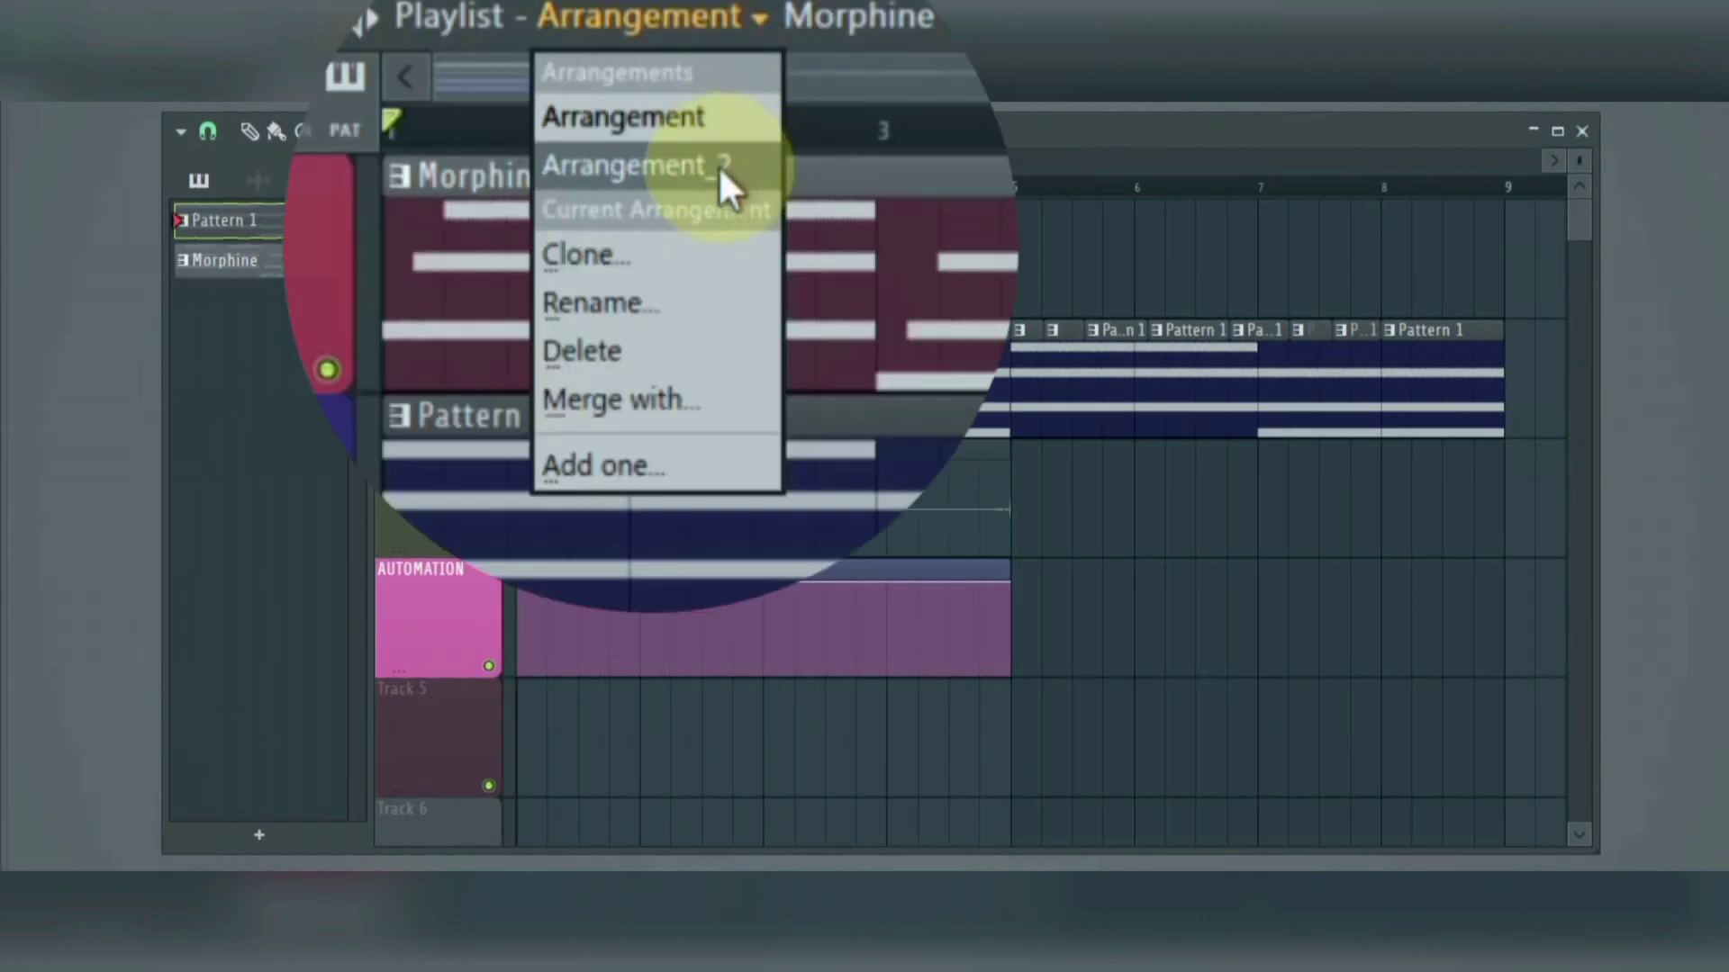
Step: Switch between arrangements with the Paint tool active, ending on the new empty SECOND Arrangement
{"action": "left_click", "coordinate": [716, 164]}
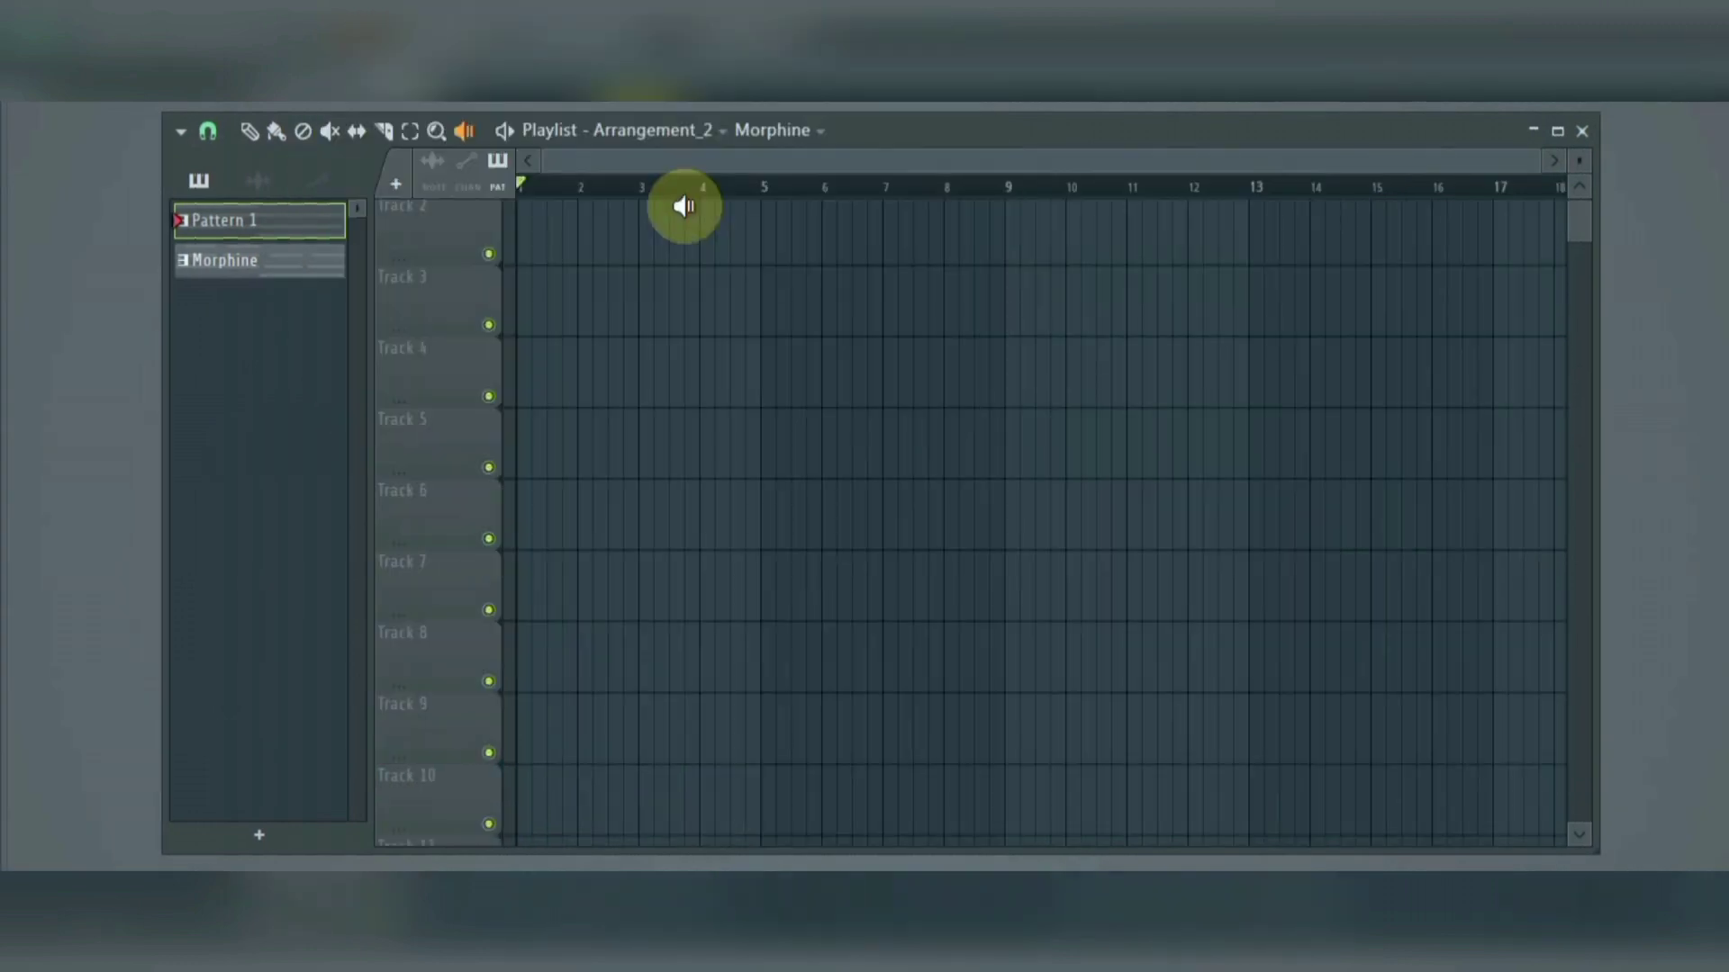
{"action": "left_click", "coordinate": [274, 133]}
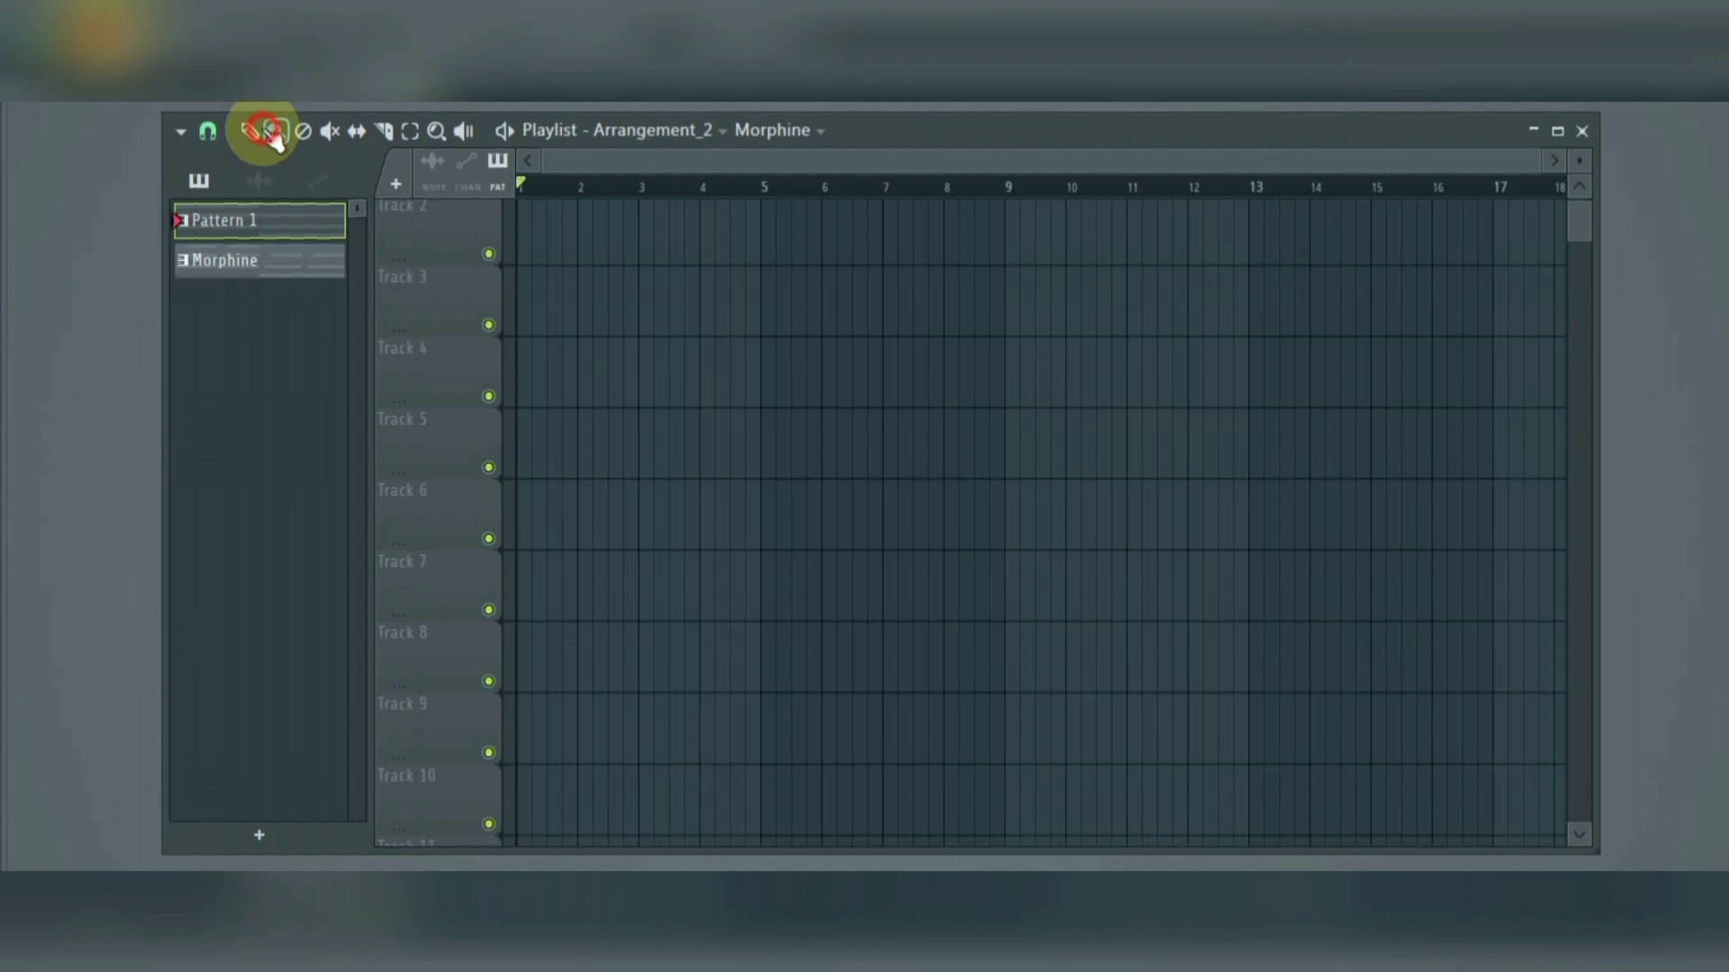
{"action": "left_click", "coordinate": [716, 131]}
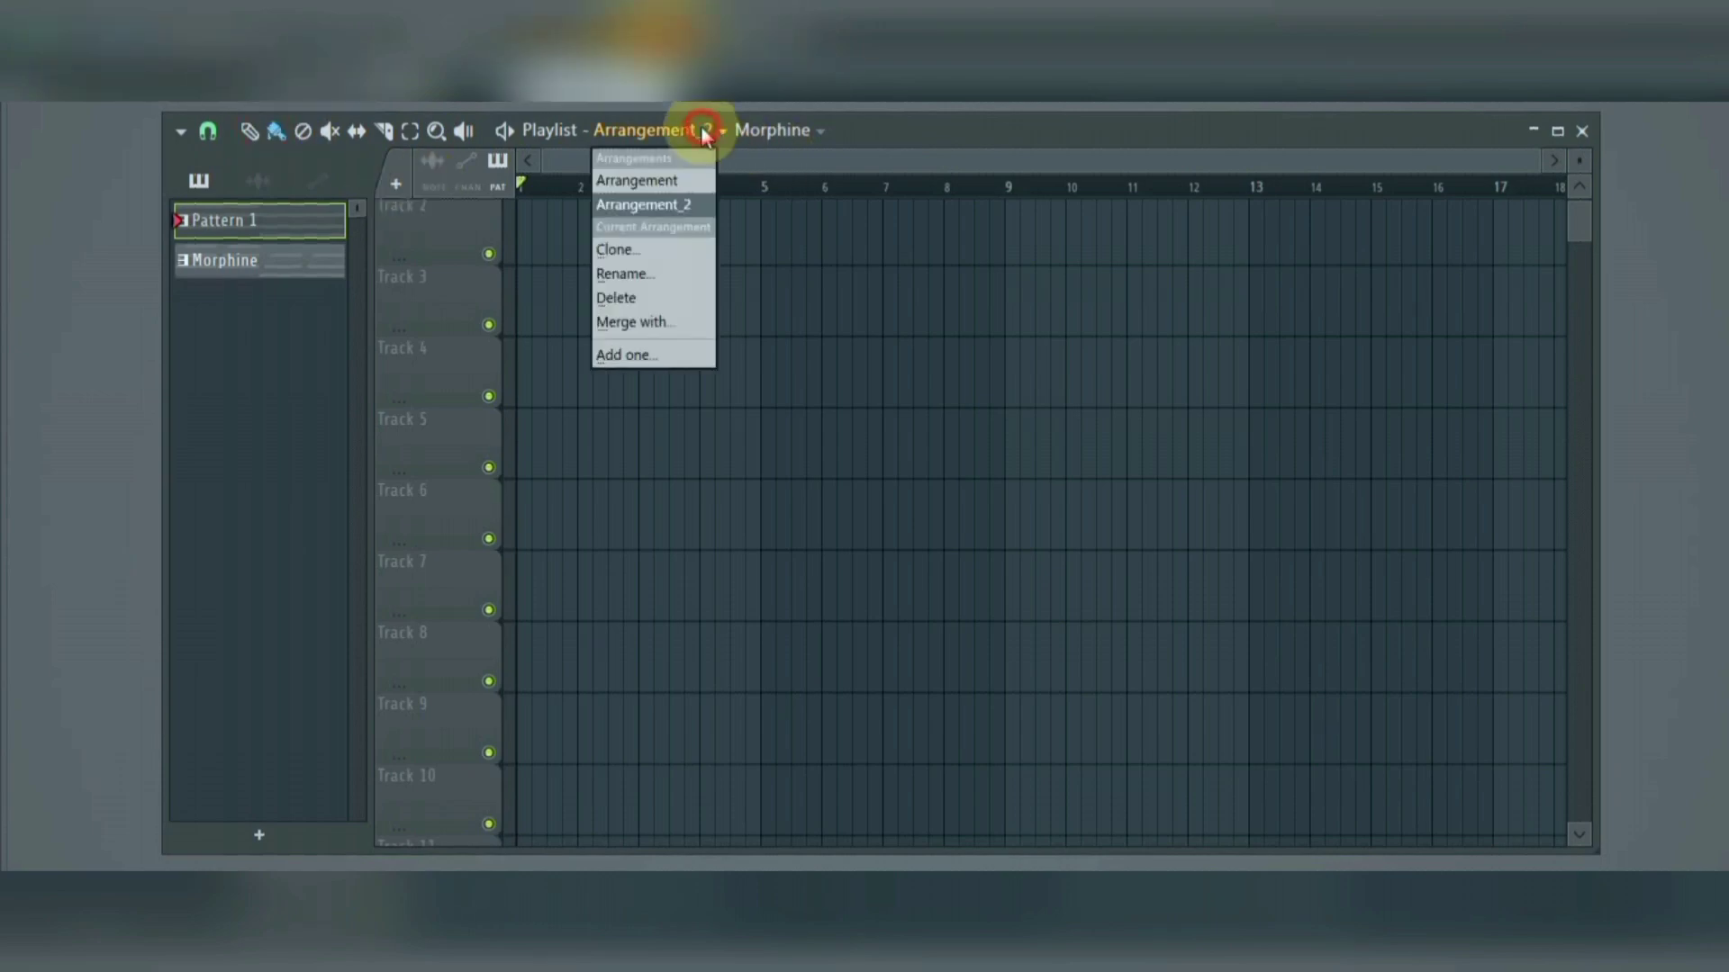
{"action": "left_click", "coordinate": [702, 187]}
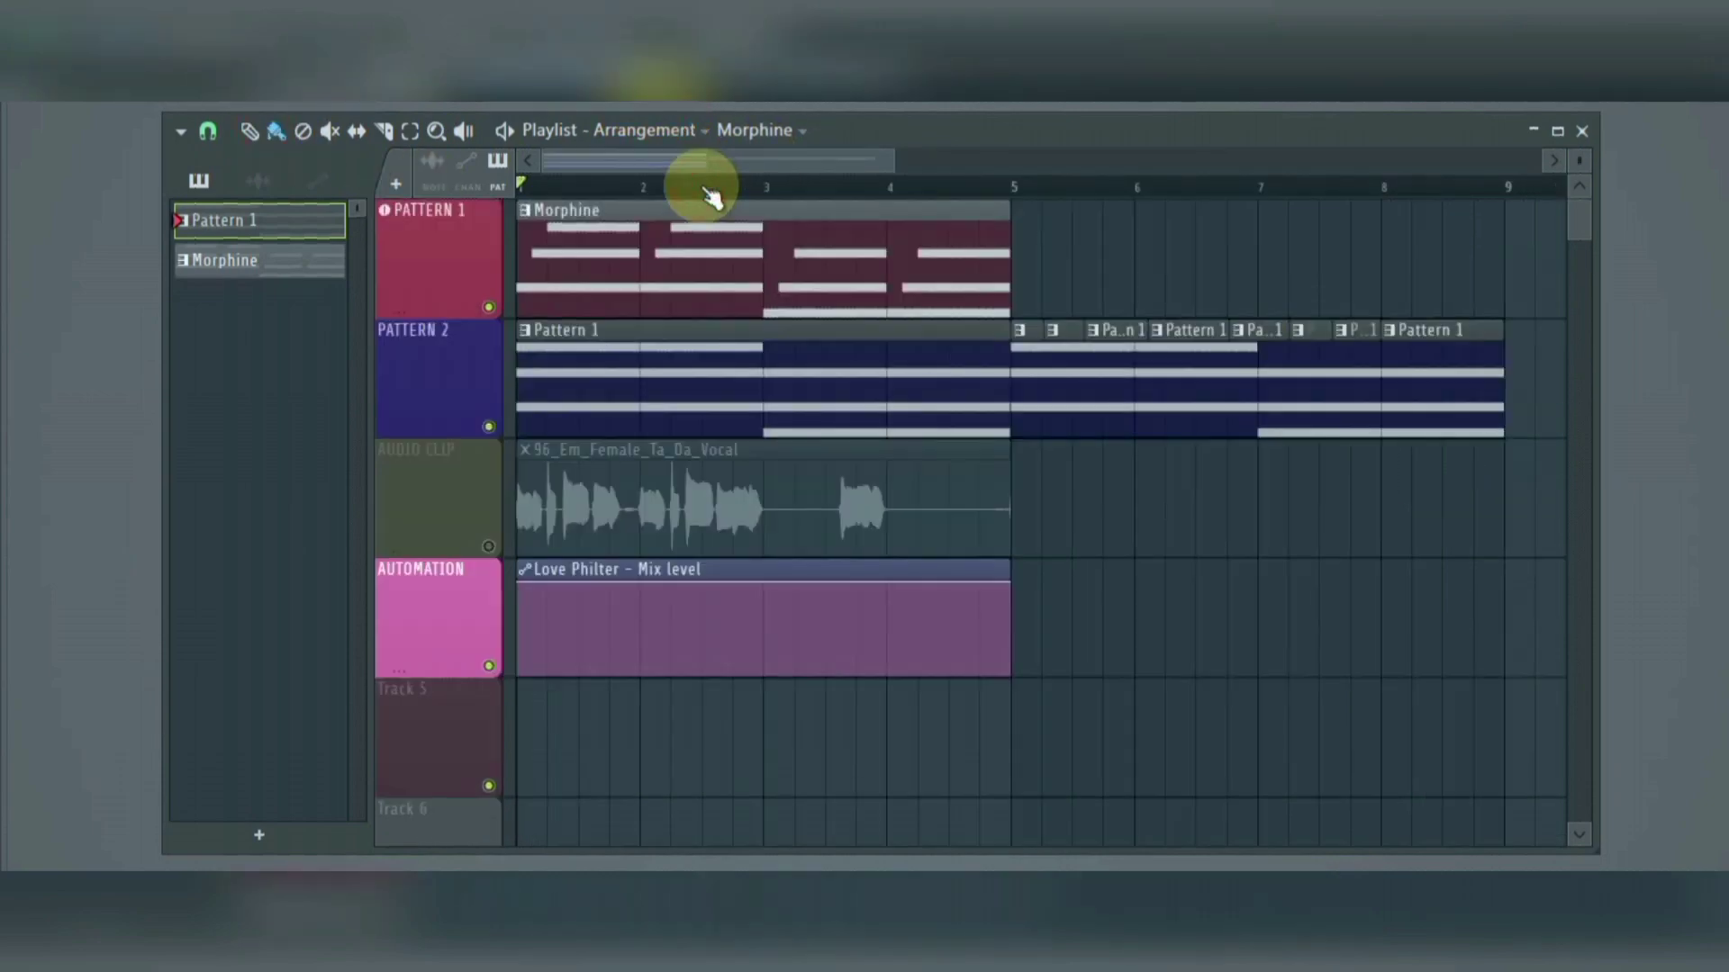
{"action": "left_click", "coordinate": [702, 131]}
{"action": "left_click", "coordinate": [622, 355]}
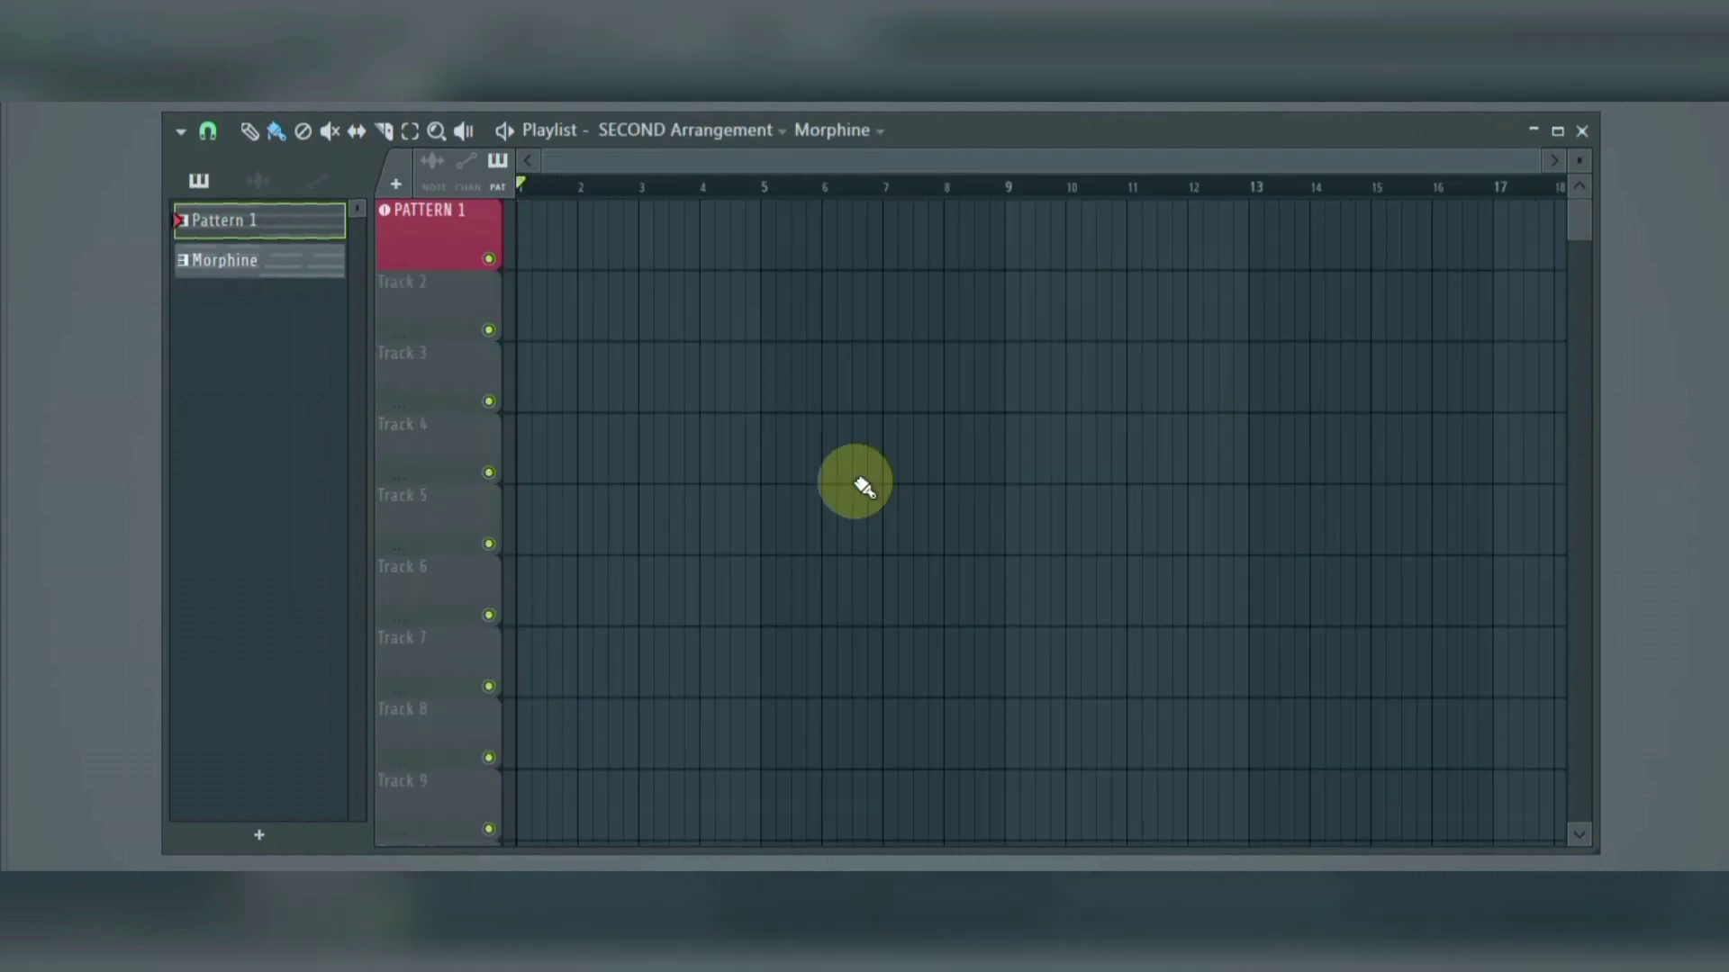
Step: On track 1, place a Pattern 1 clip at bar 1 and a Morphine clip at bar 5
{"action": "left_click", "coordinate": [243, 236]}
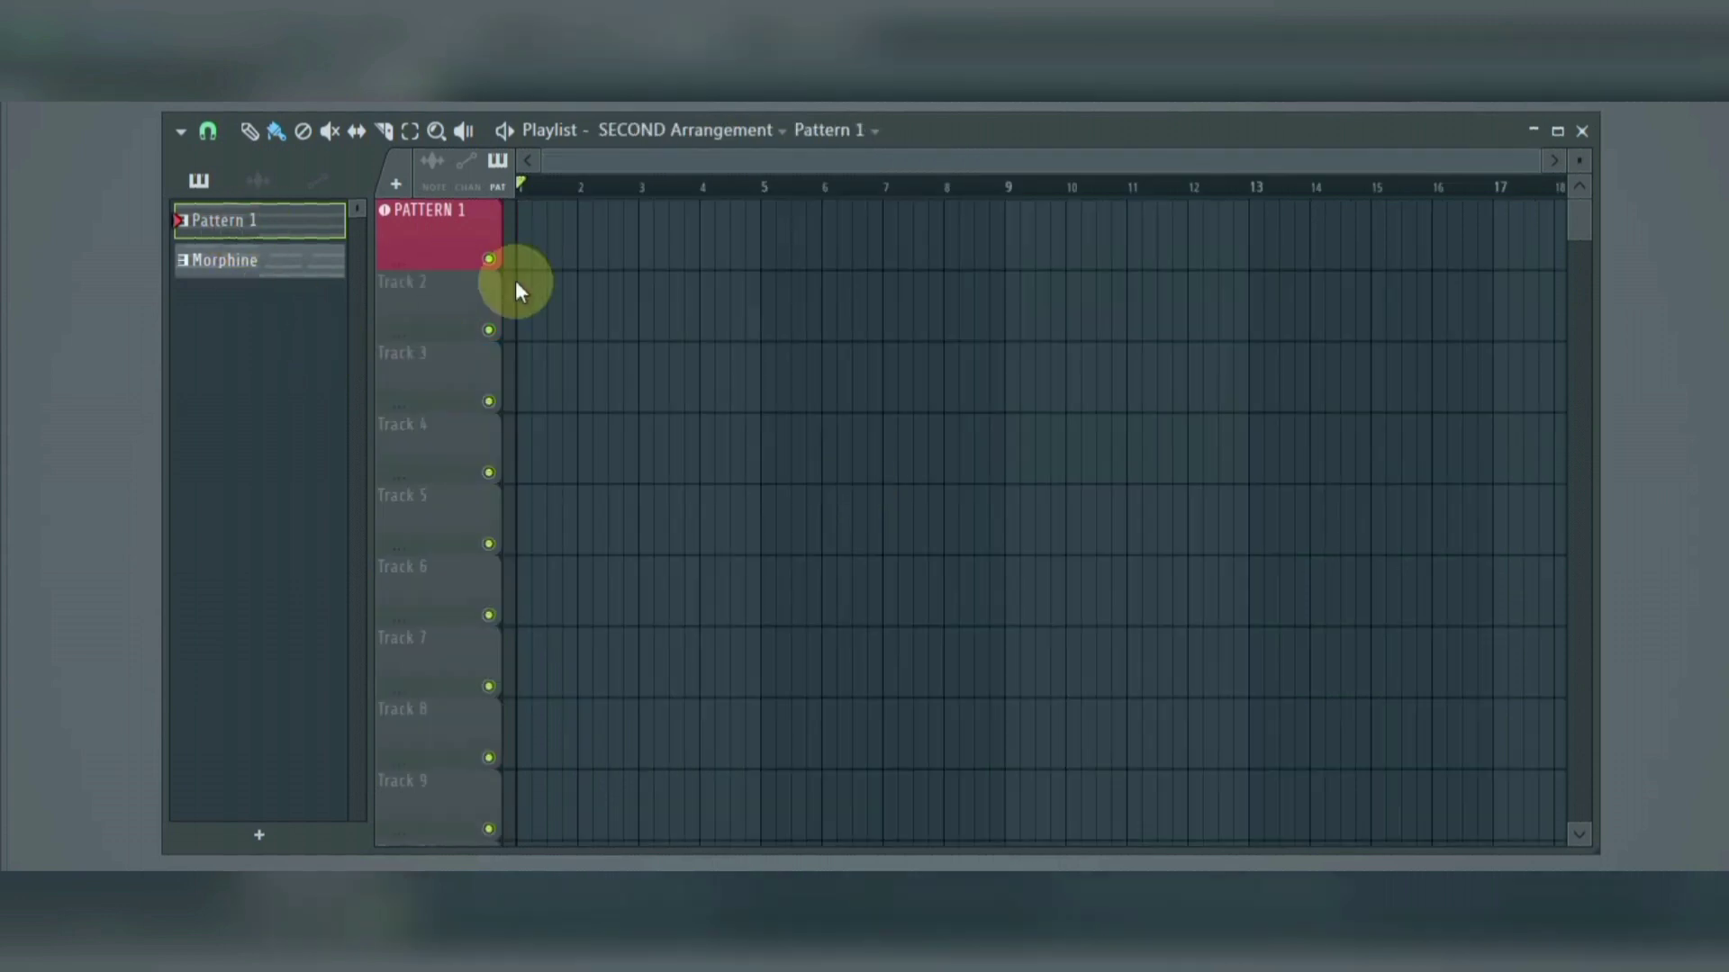
{"action": "left_click", "coordinate": [559, 254]}
{"action": "left_click_drag", "start_coordinate": [595, 255], "coordinate": [514, 279]}
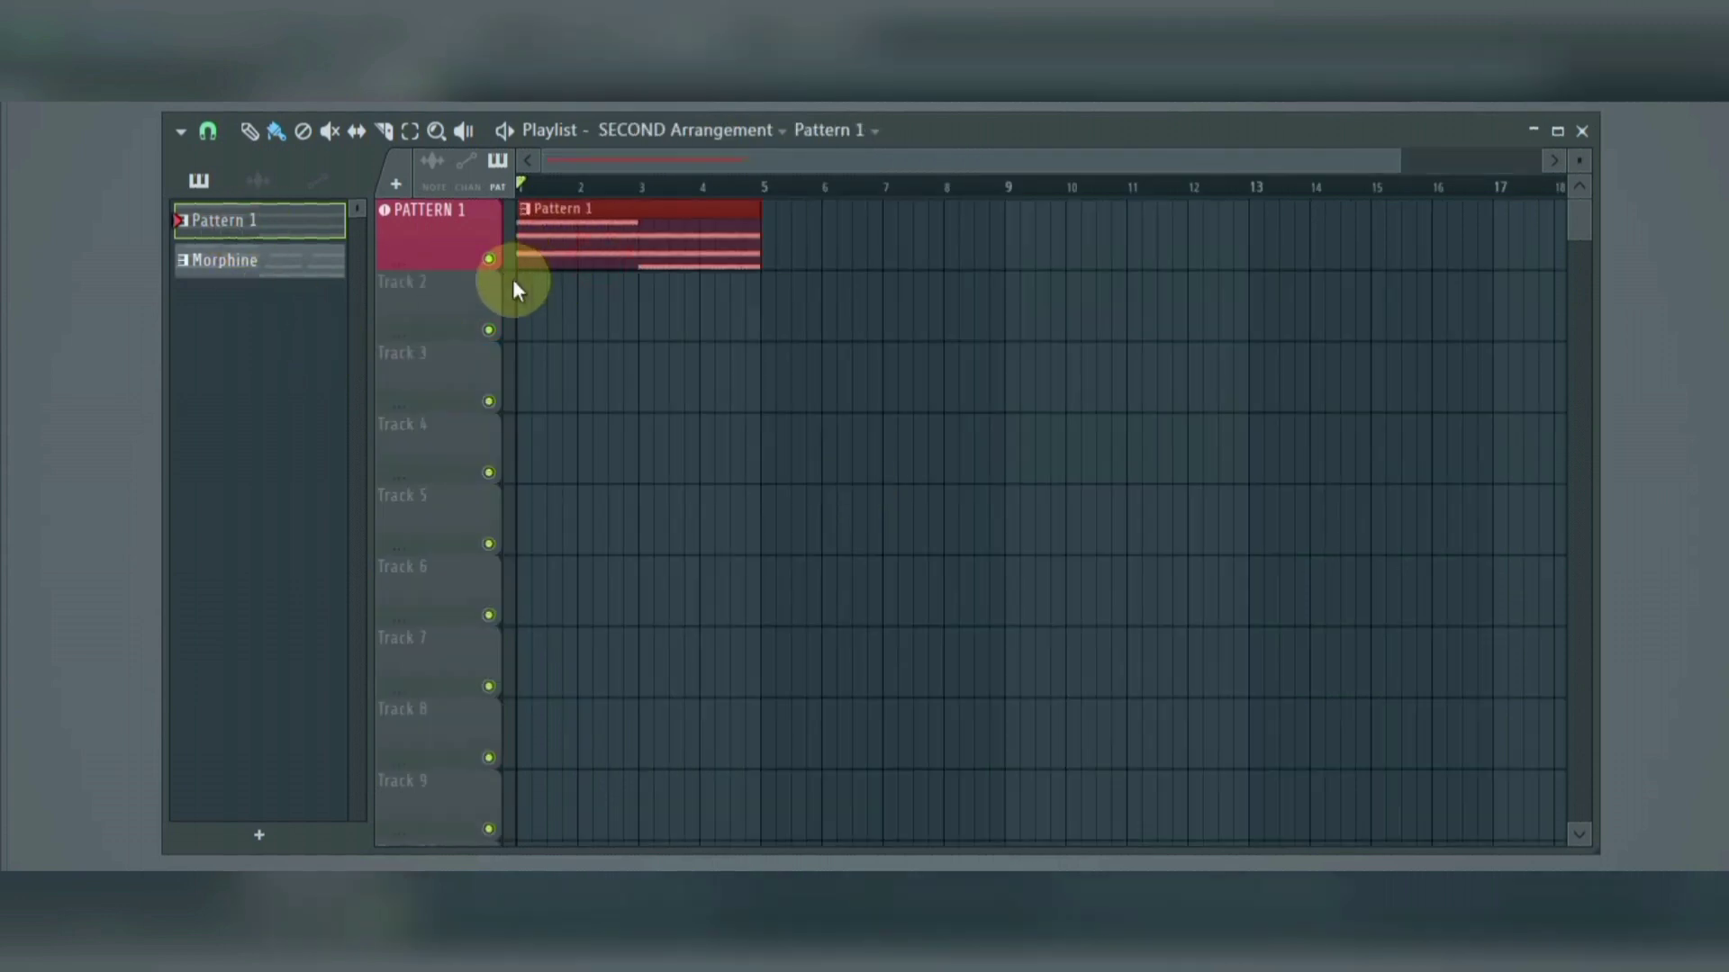
{"action": "left_click", "coordinate": [275, 263]}
{"action": "left_click", "coordinate": [783, 245]}
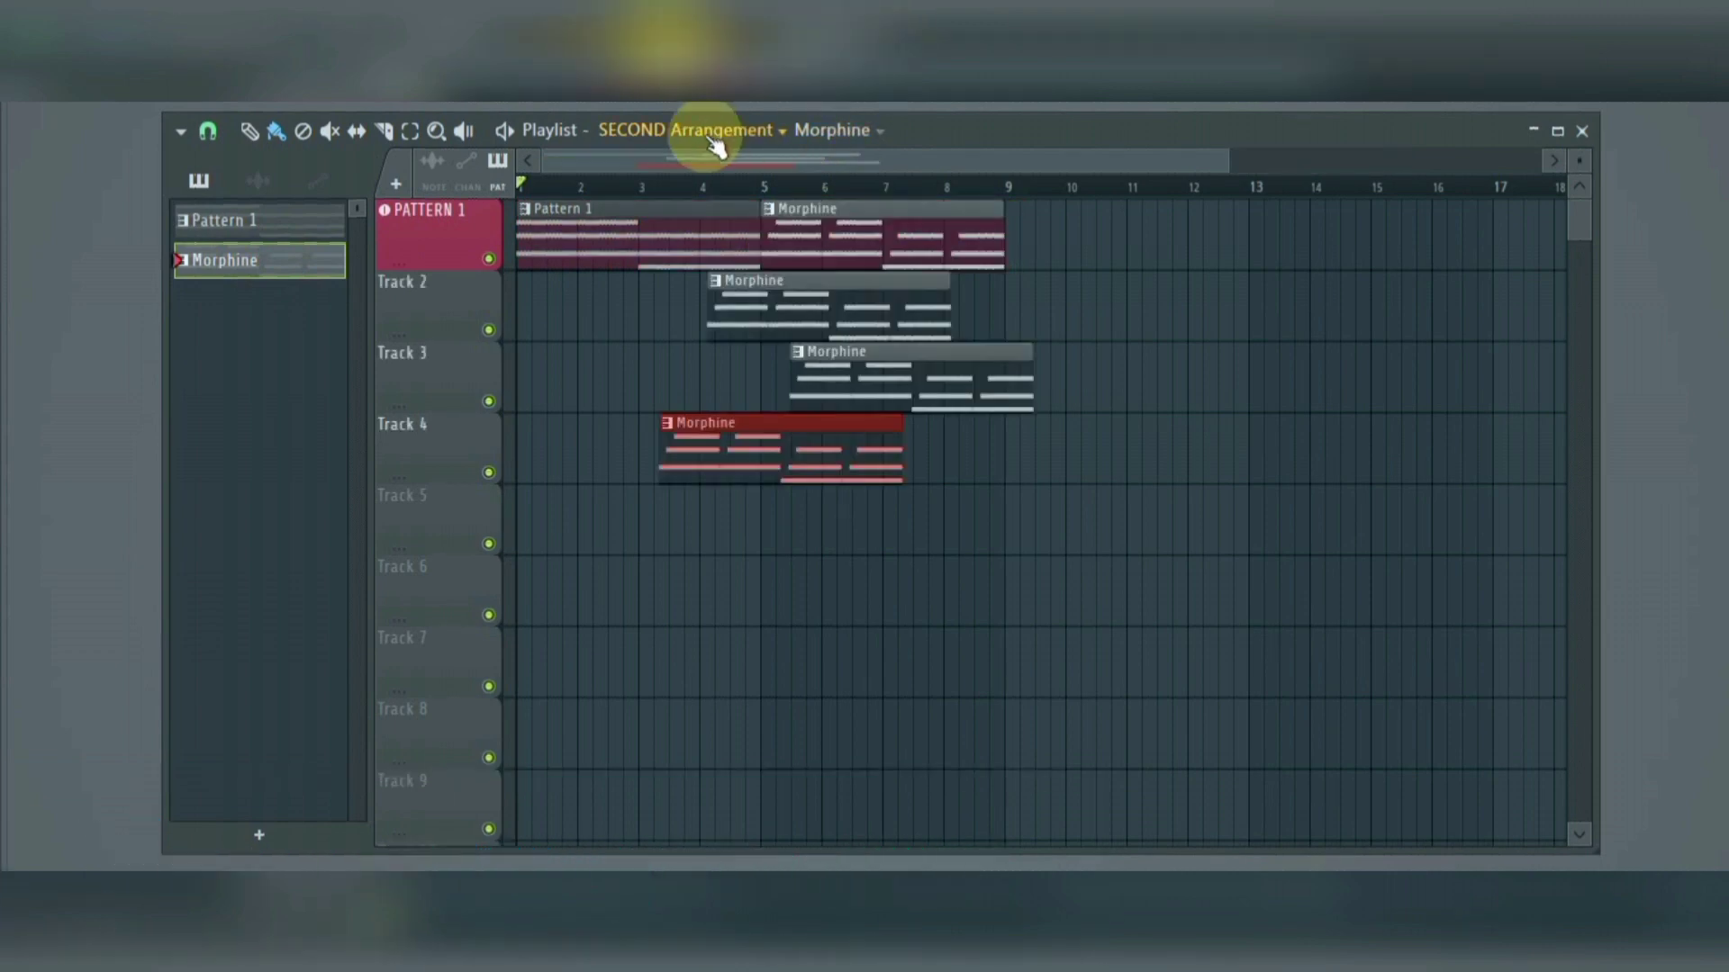
Step: Toggle between the original and SECOND arrangements, ending on the original Arrangement
{"action": "left_click", "coordinate": [749, 131]}
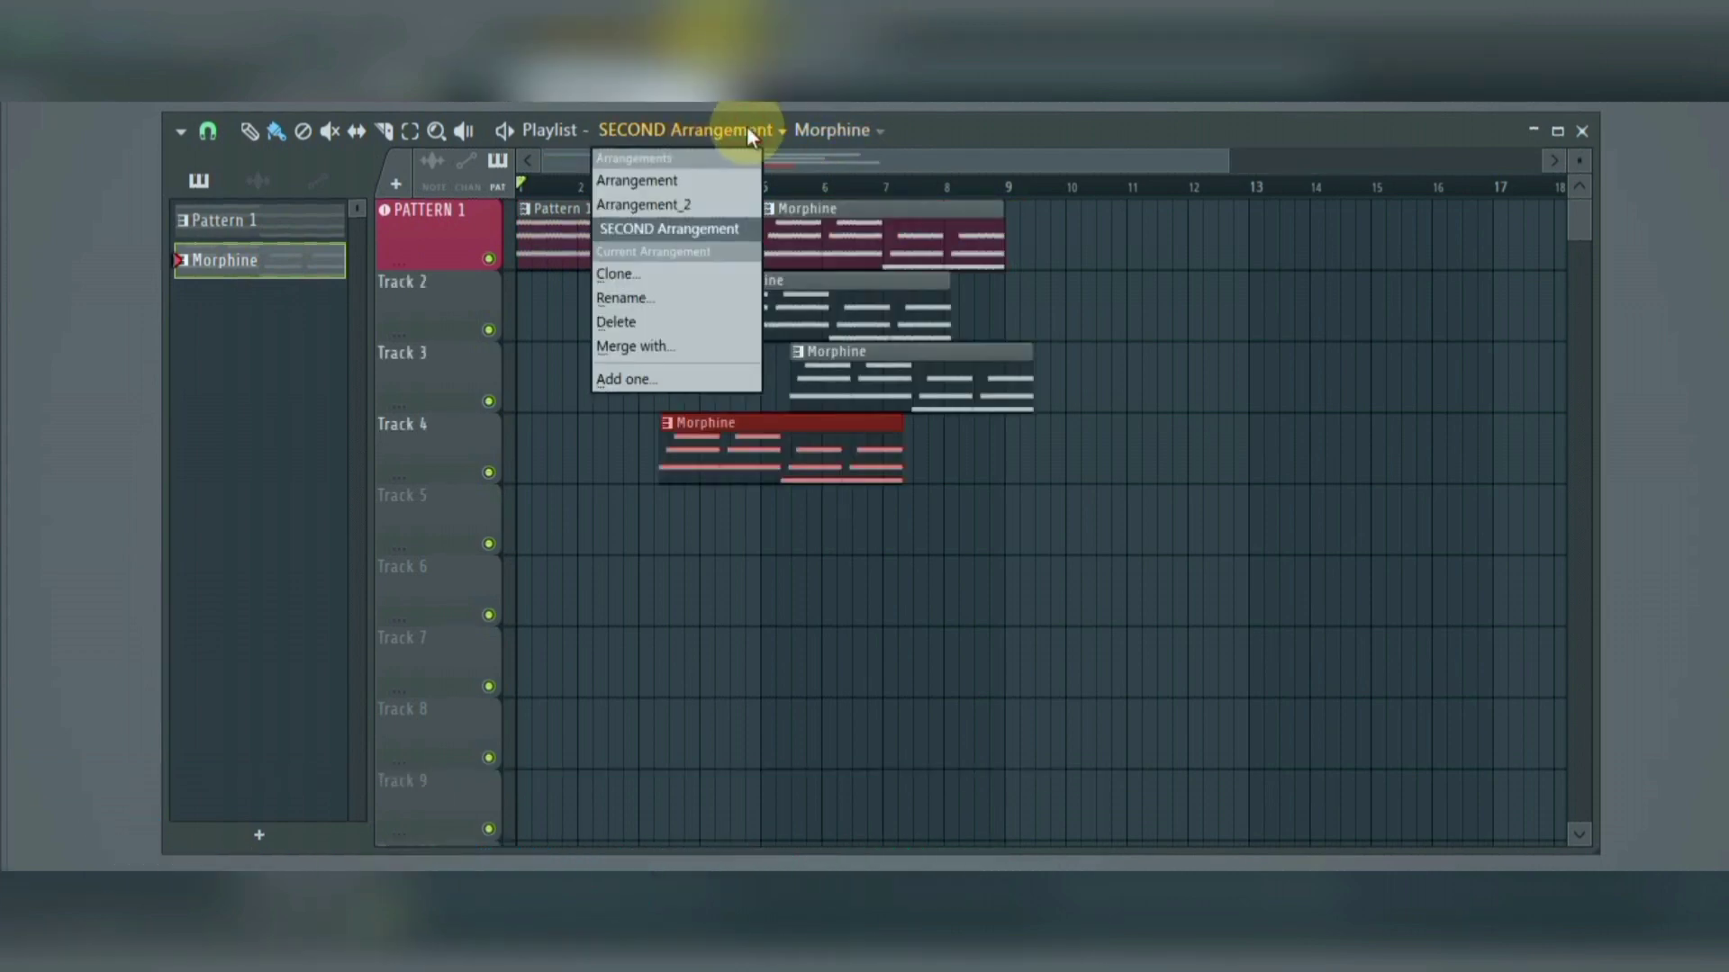
{"action": "left_click", "coordinate": [715, 182]}
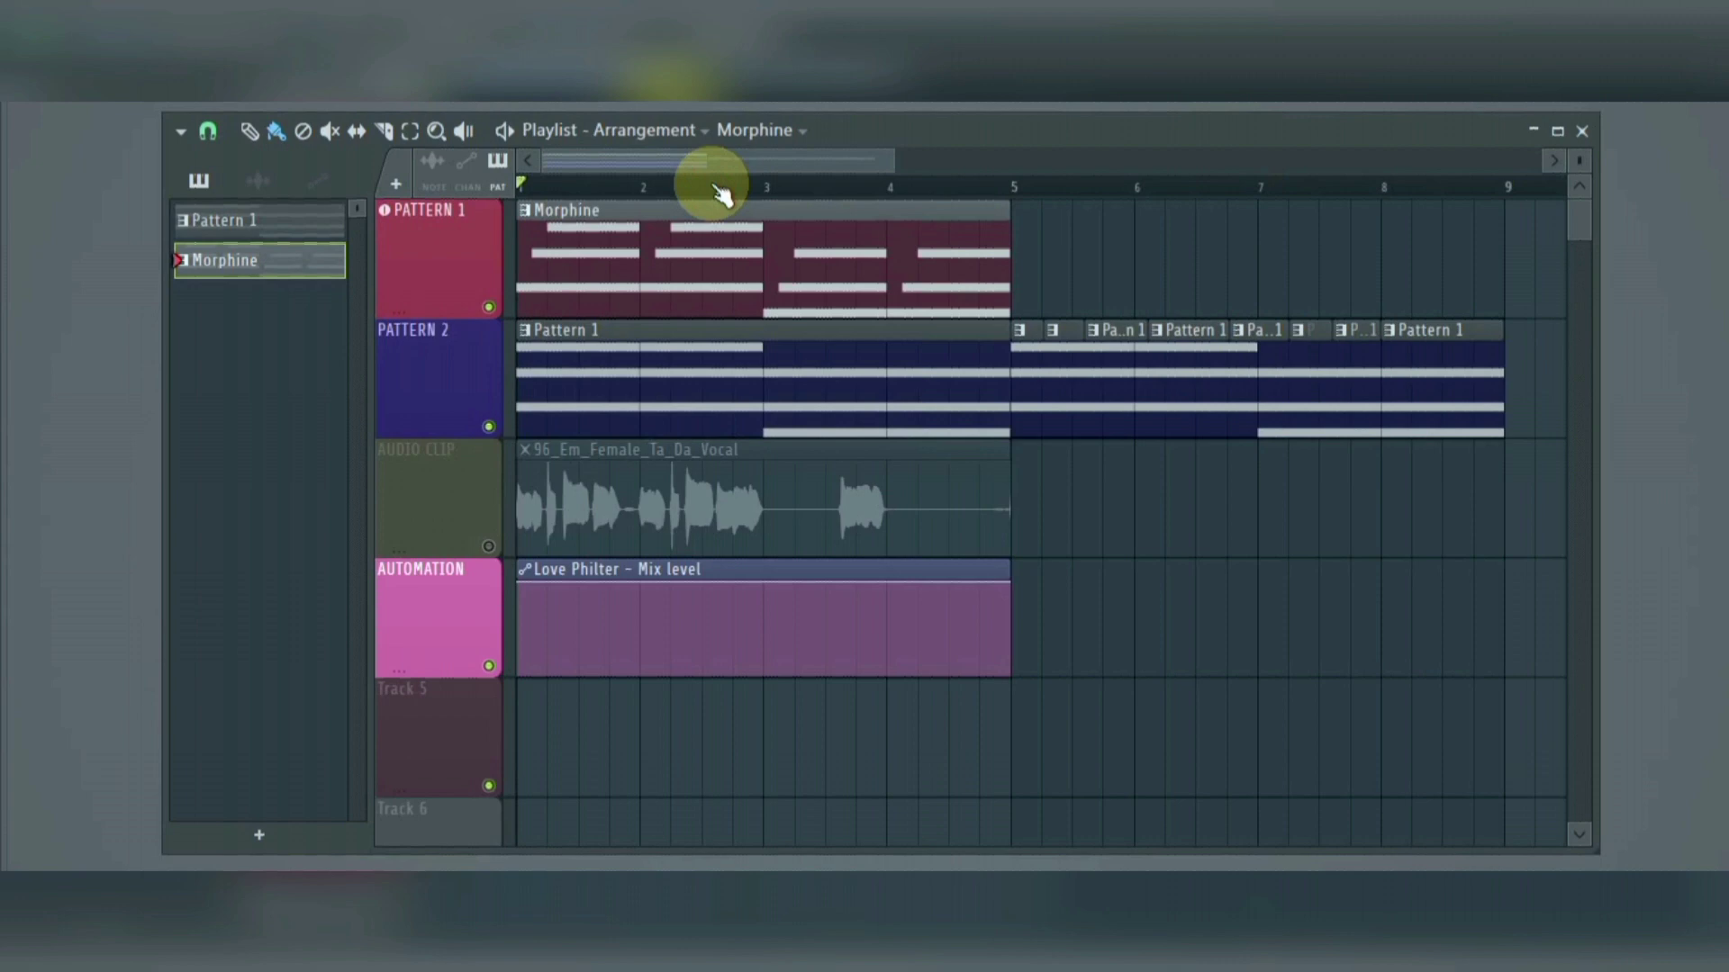
{"action": "left_click", "coordinate": [700, 136]}
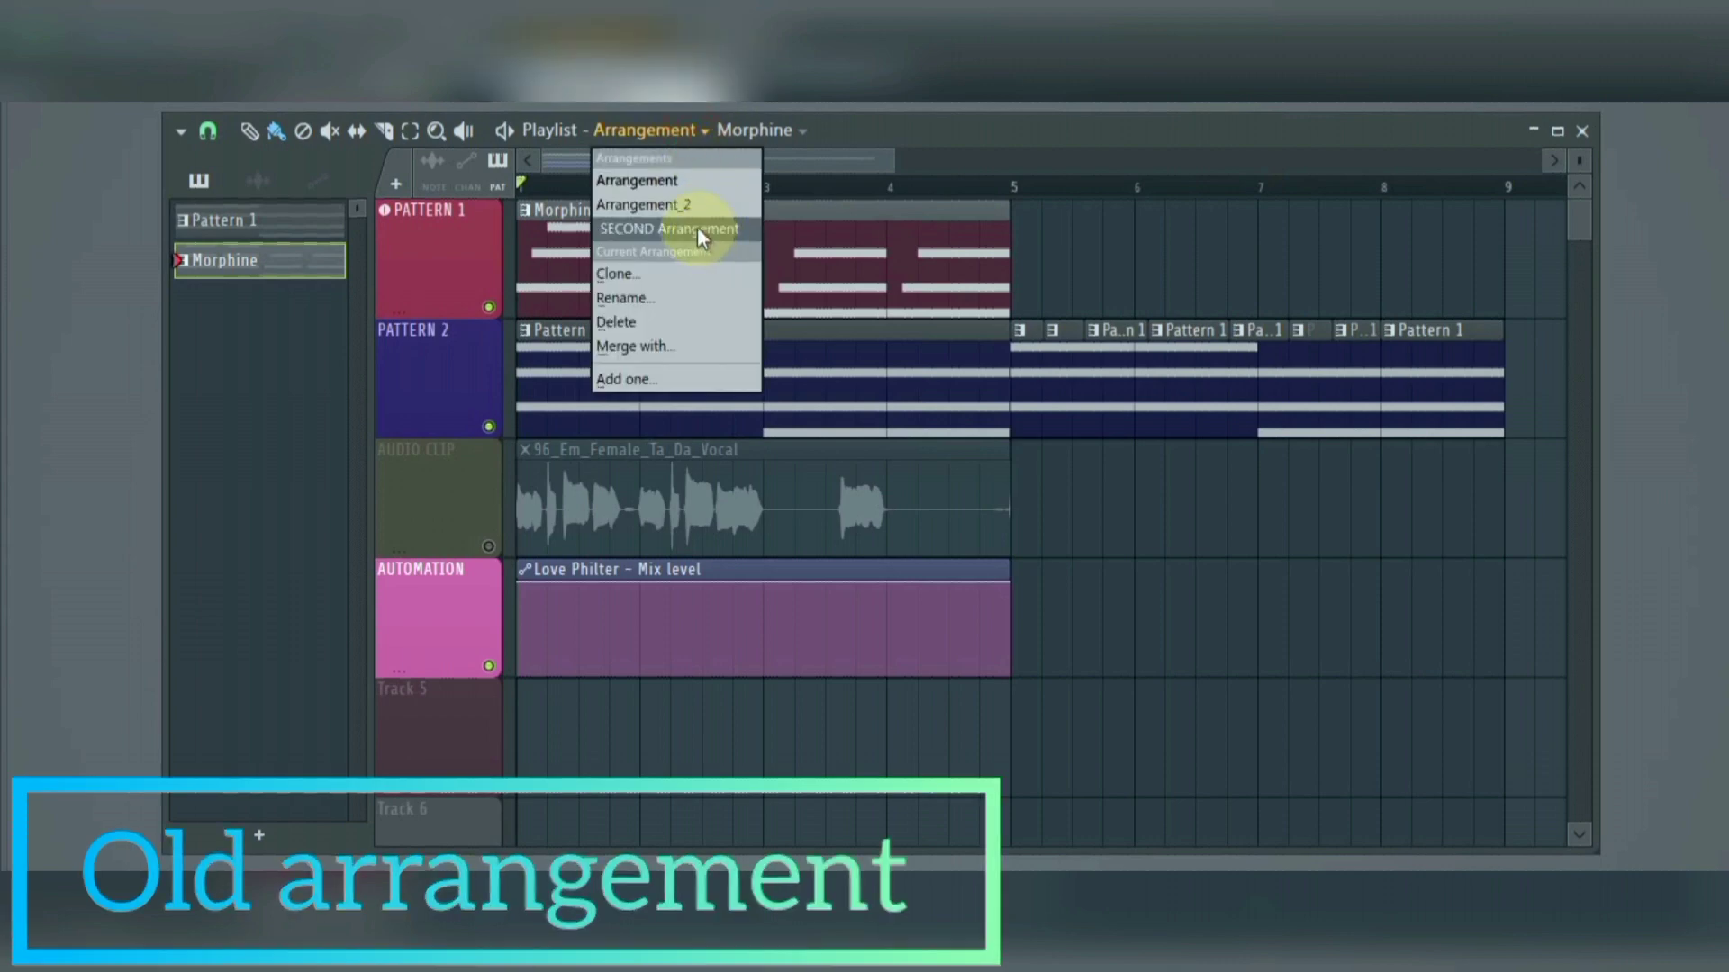
{"action": "left_click", "coordinate": [697, 228]}
{"action": "left_click", "coordinate": [752, 131]}
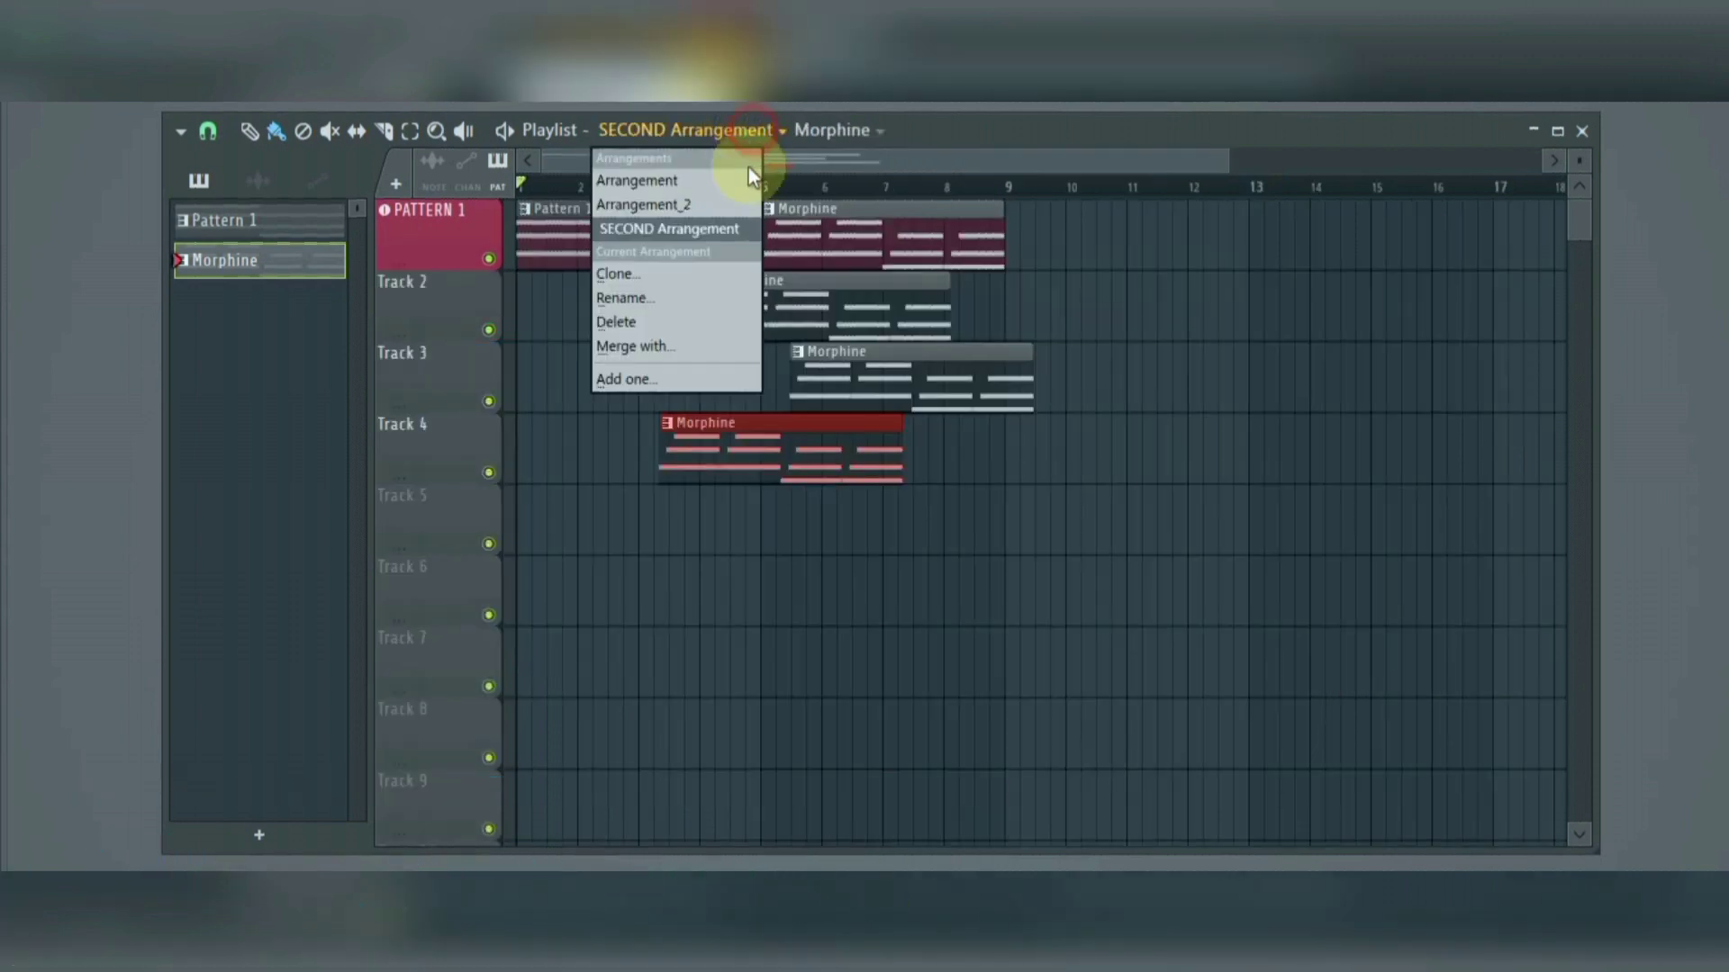
{"action": "left_click", "coordinate": [707, 183]}
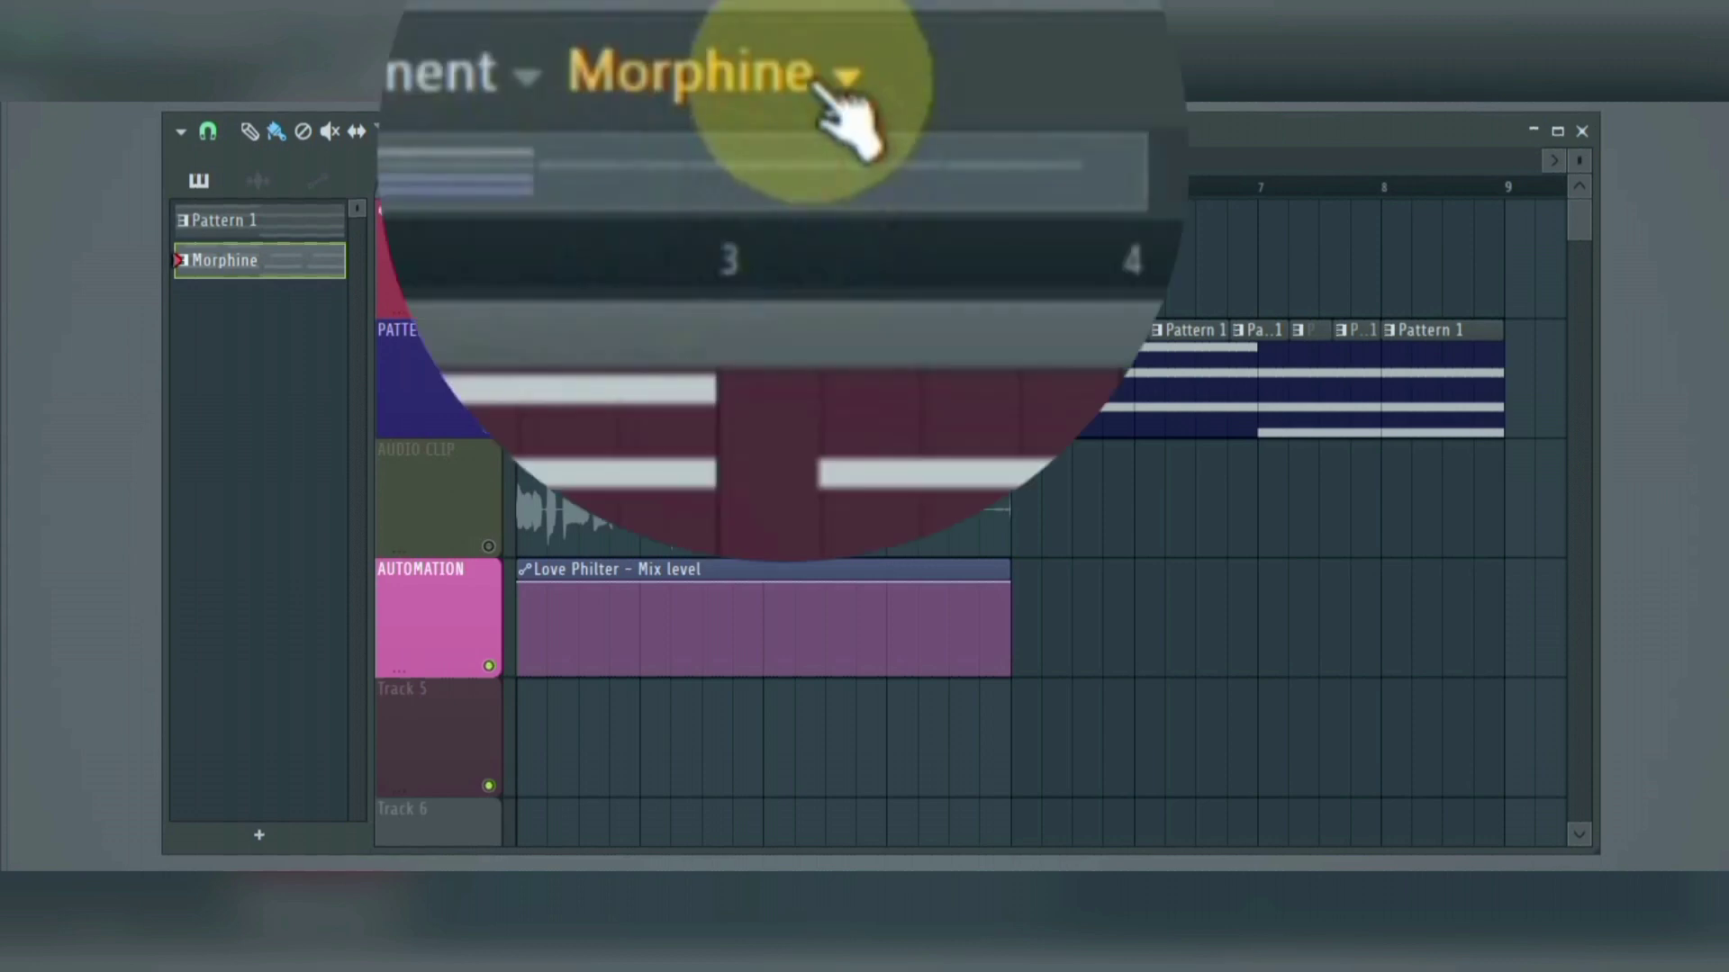
Step: Set the clip source to Pattern 1, then to the Love Philter - Mix level automation clip
{"action": "left_click", "coordinate": [802, 131]}
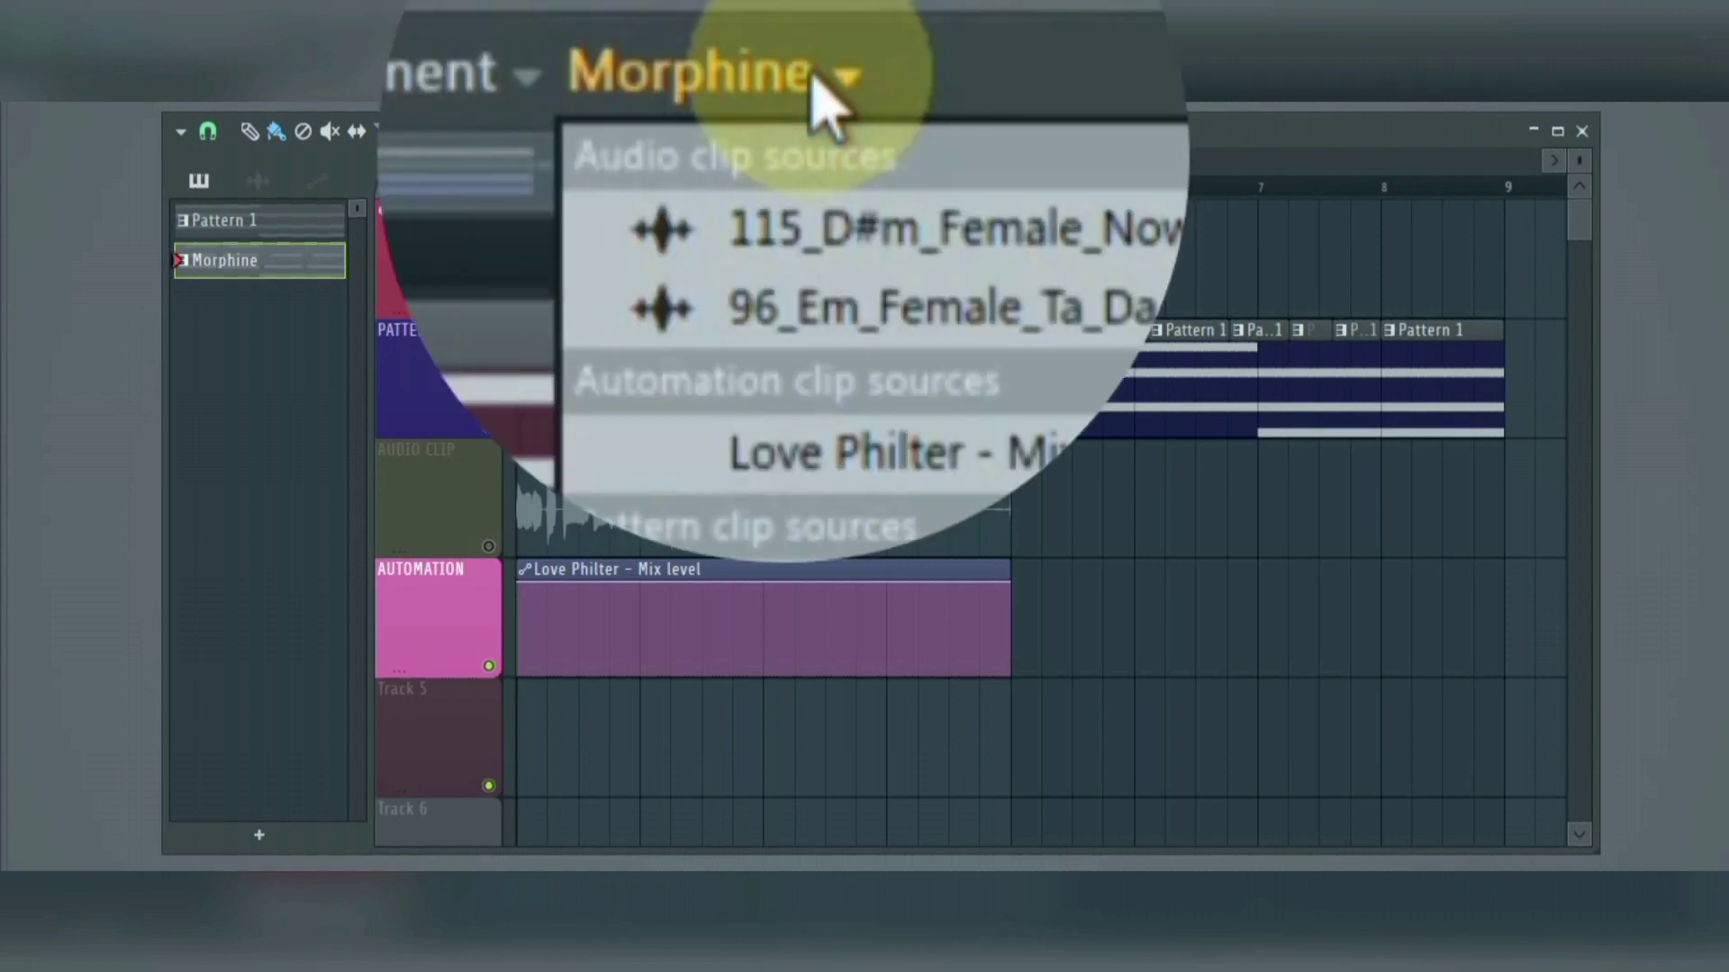
{"action": "left_click", "coordinate": [809, 287]}
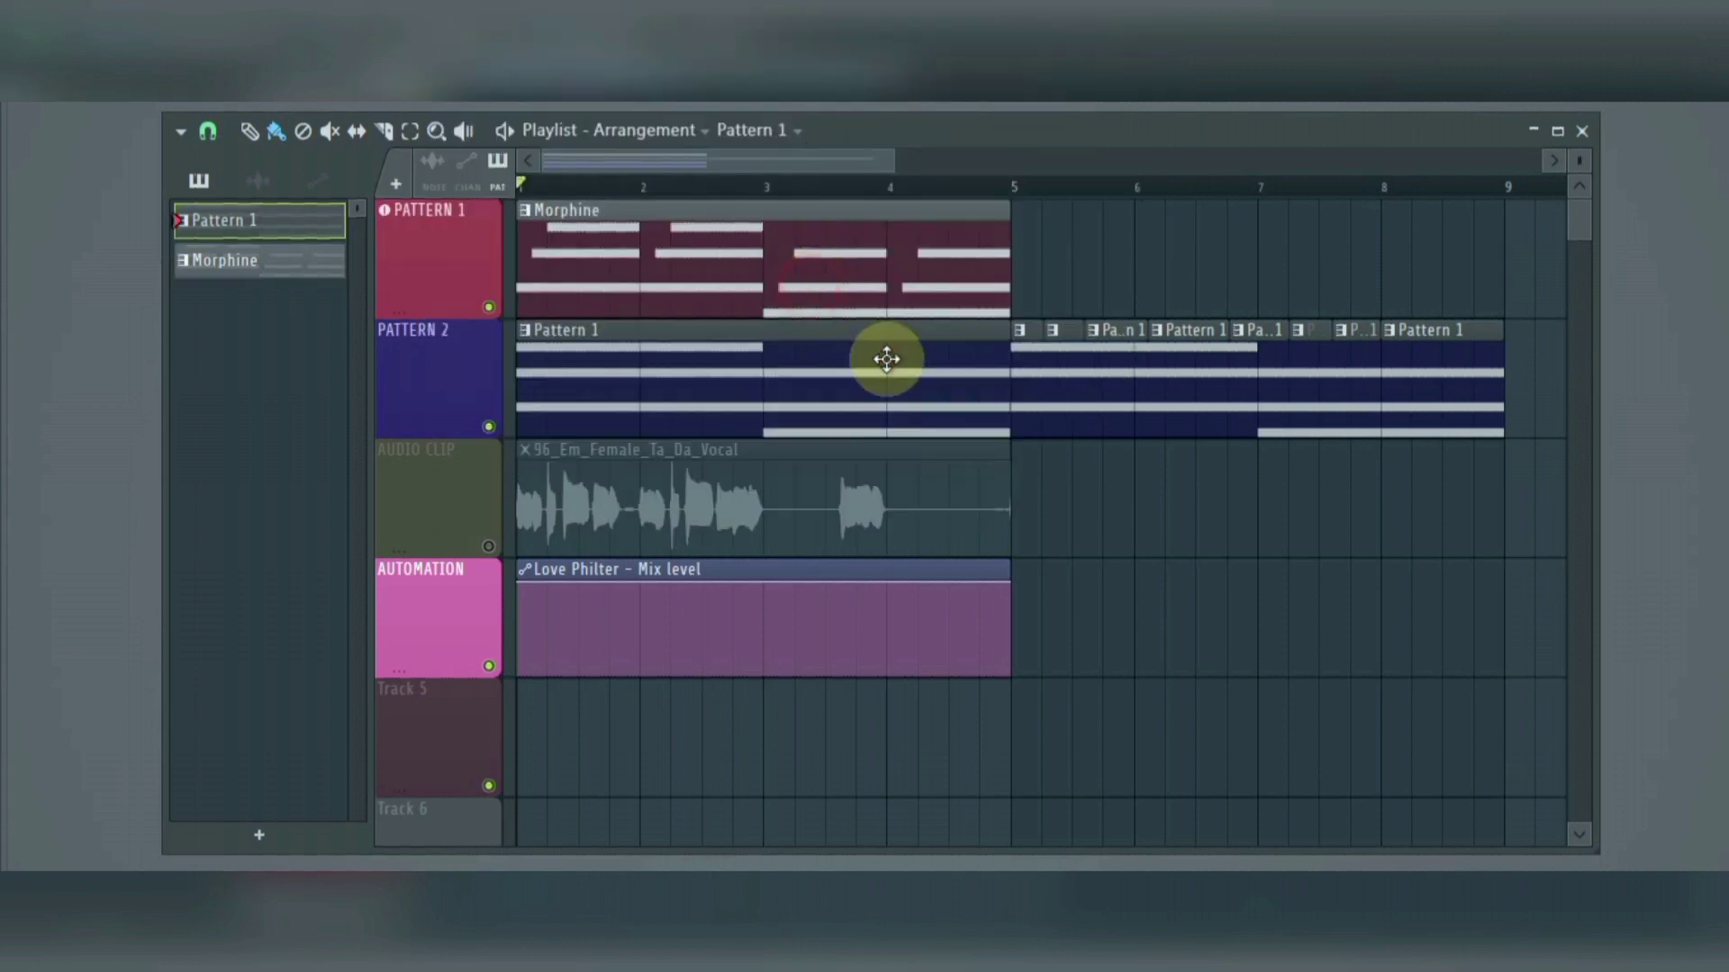
{"action": "left_click", "coordinate": [972, 630]}
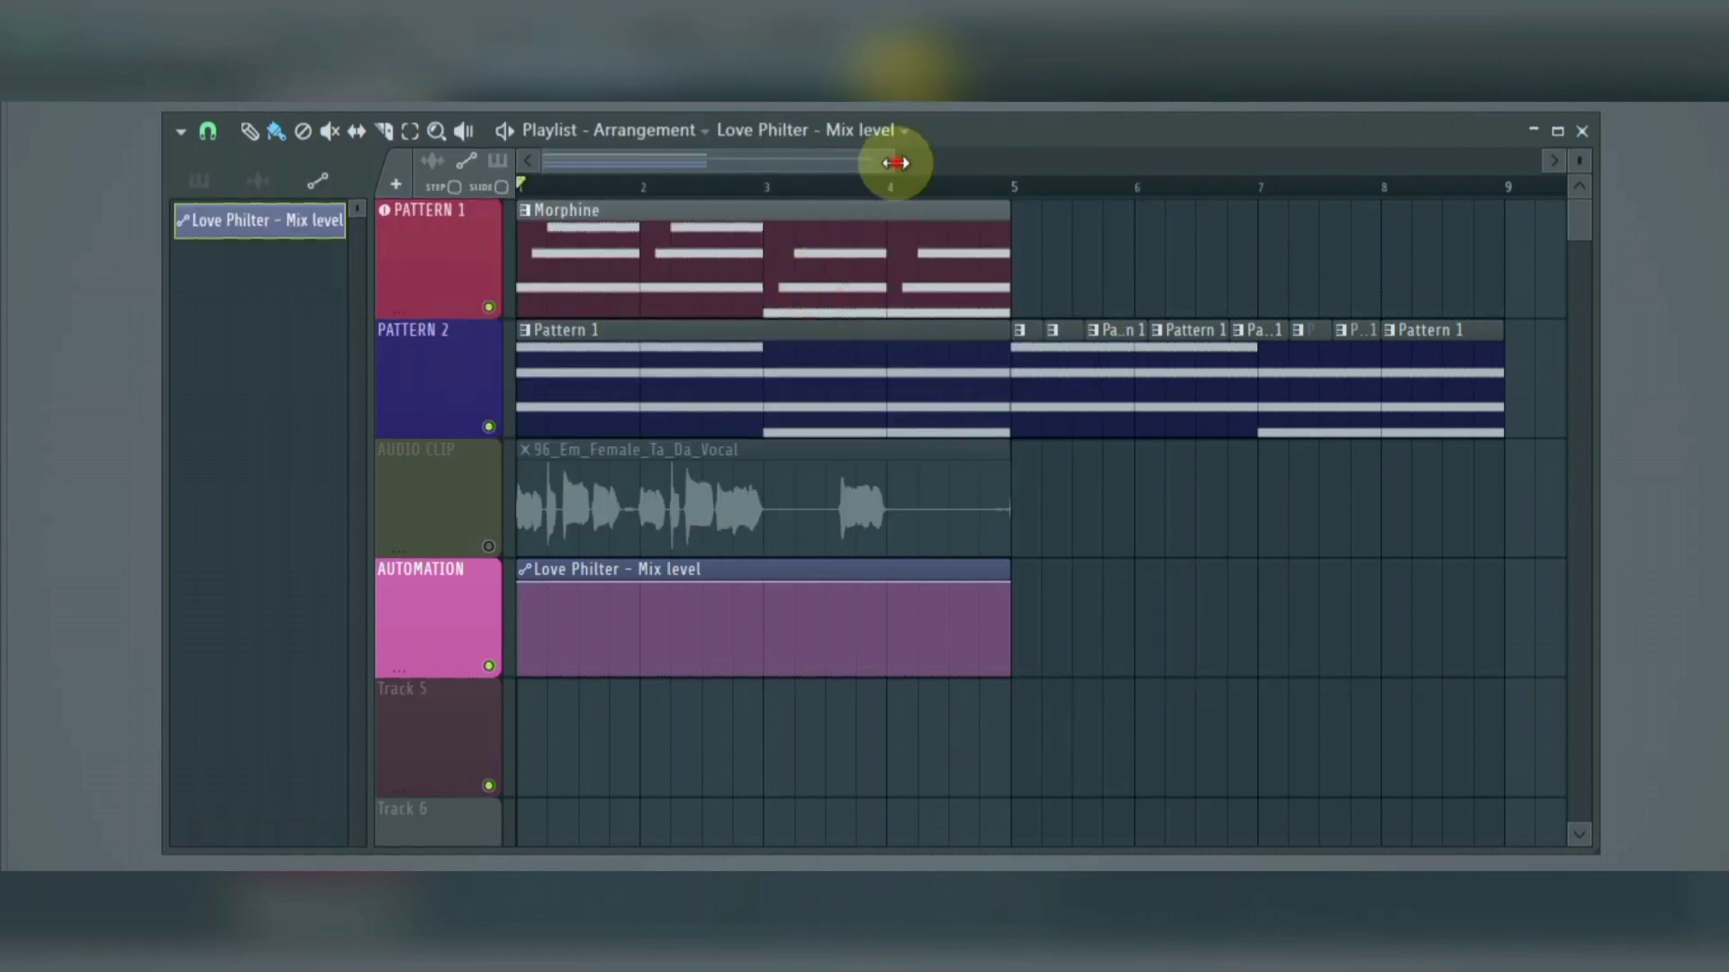
{"action": "left_click_drag", "start_coordinate": [894, 163], "coordinate": [1032, 199]}
{"action": "scroll", "coordinate": [1570, 251], "scroll_direction": "down", "scroll_amount": 8}
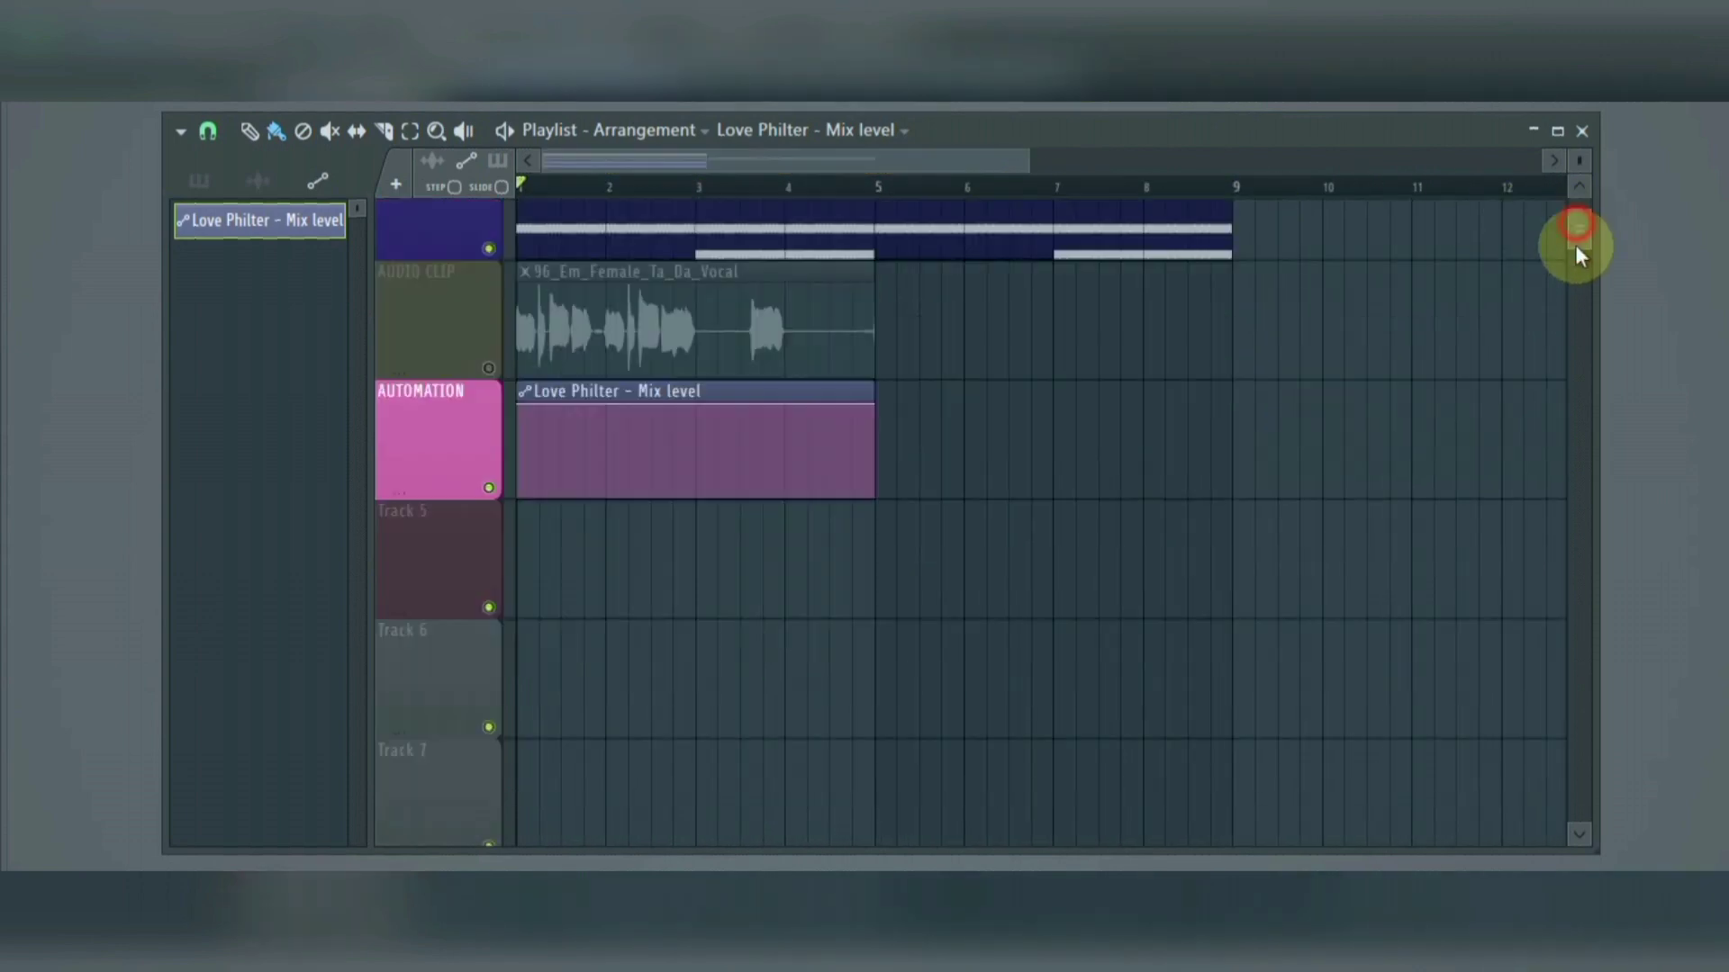
{"action": "scroll", "coordinate": [1547, 337], "scroll_direction": "up", "scroll_amount": 8}
{"action": "left_click_drag", "start_coordinate": [1578, 221], "coordinate": [1475, 171]}
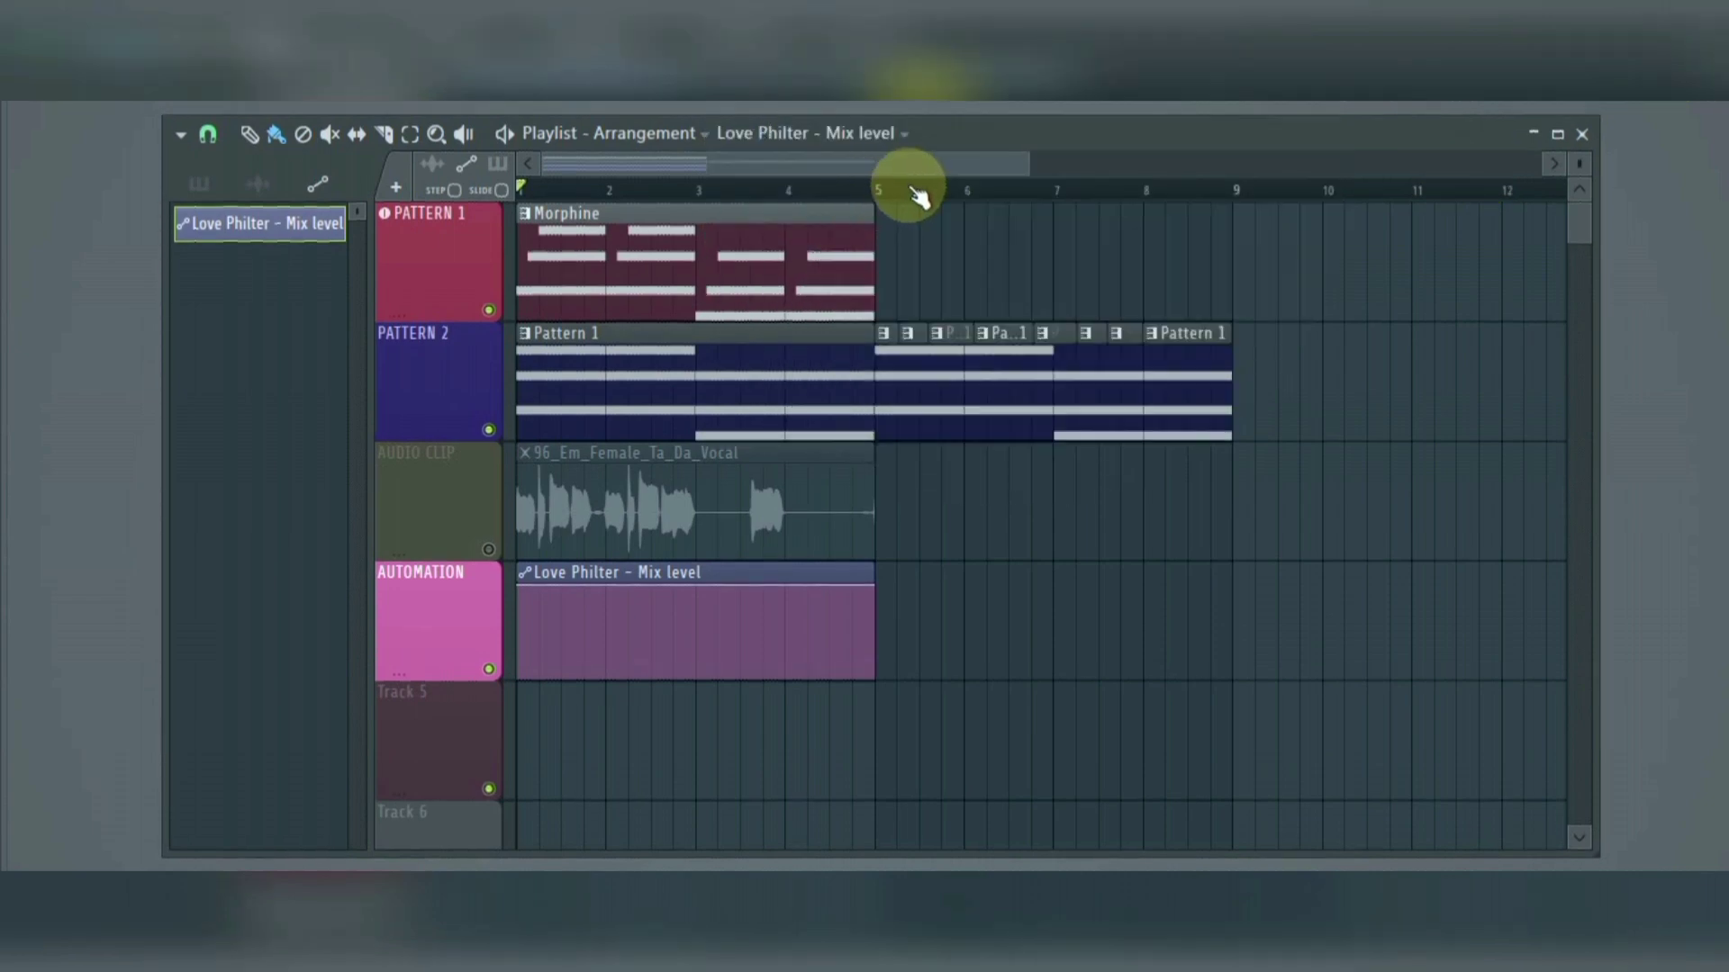
Step: Select and clear bars 1–5, then add timeline markers named START and HOOK with Alt+T
{"action": "left_click_drag", "start_coordinate": [908, 191], "coordinate": [456, 170]}
{"action": "left_click", "coordinate": [521, 185]}
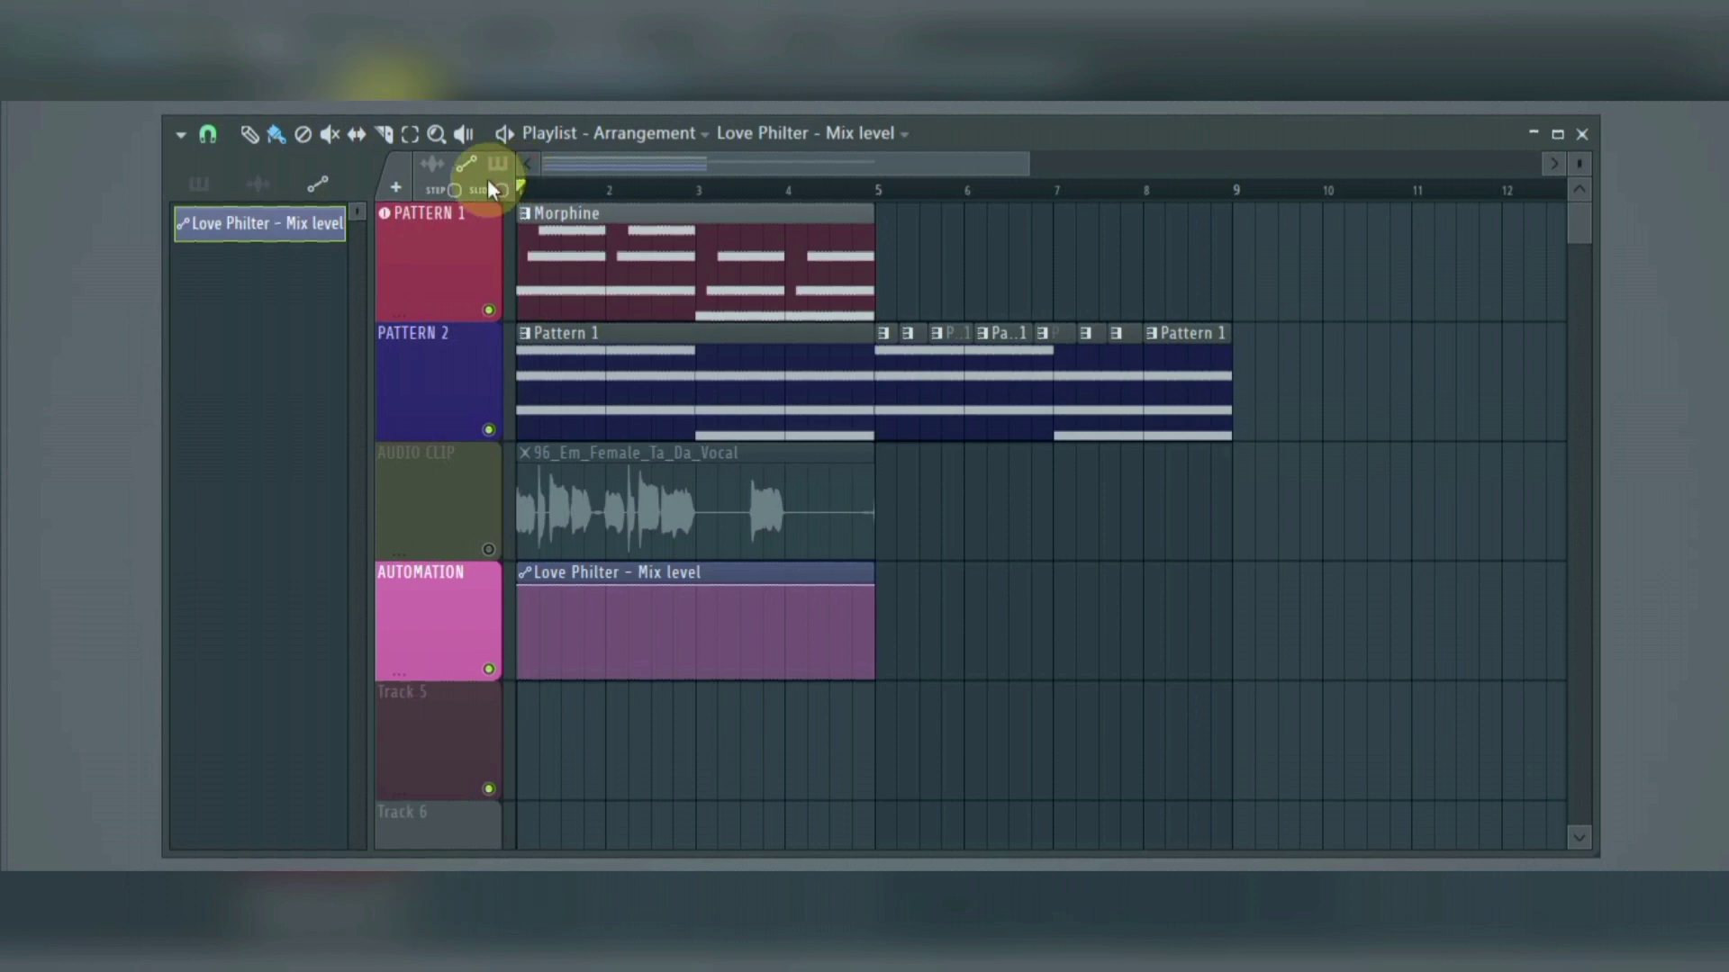
{"action": "key", "text": "alt+t"}
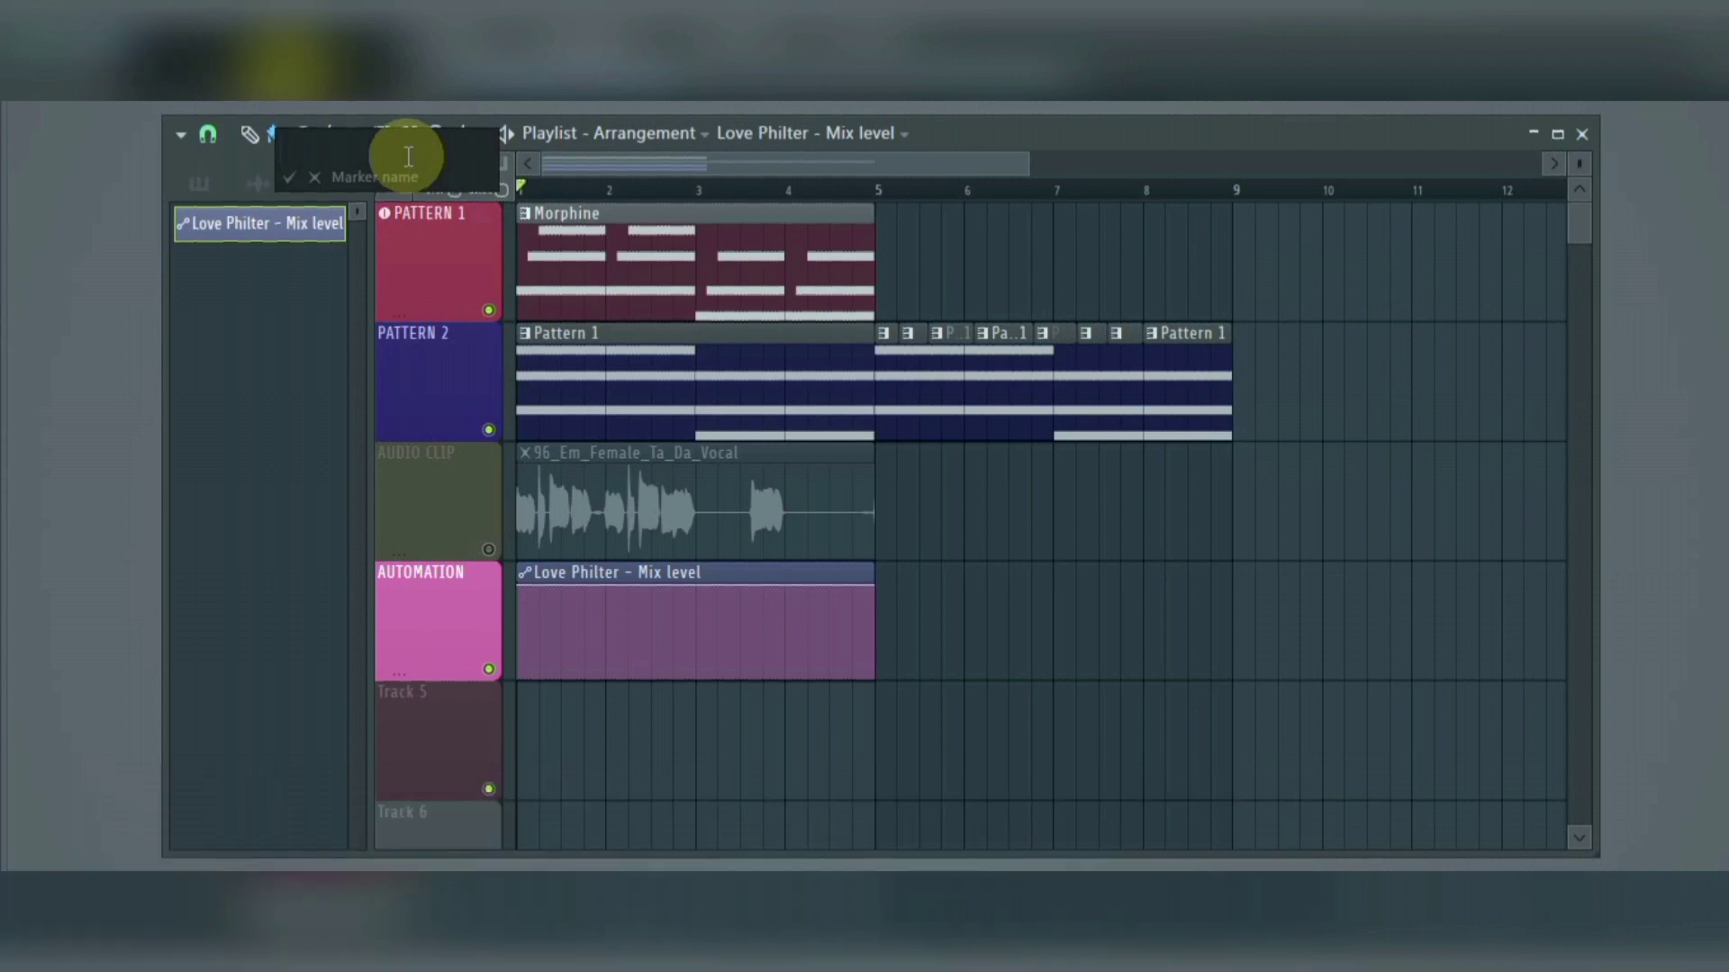
{"action": "type", "text": "ST"}
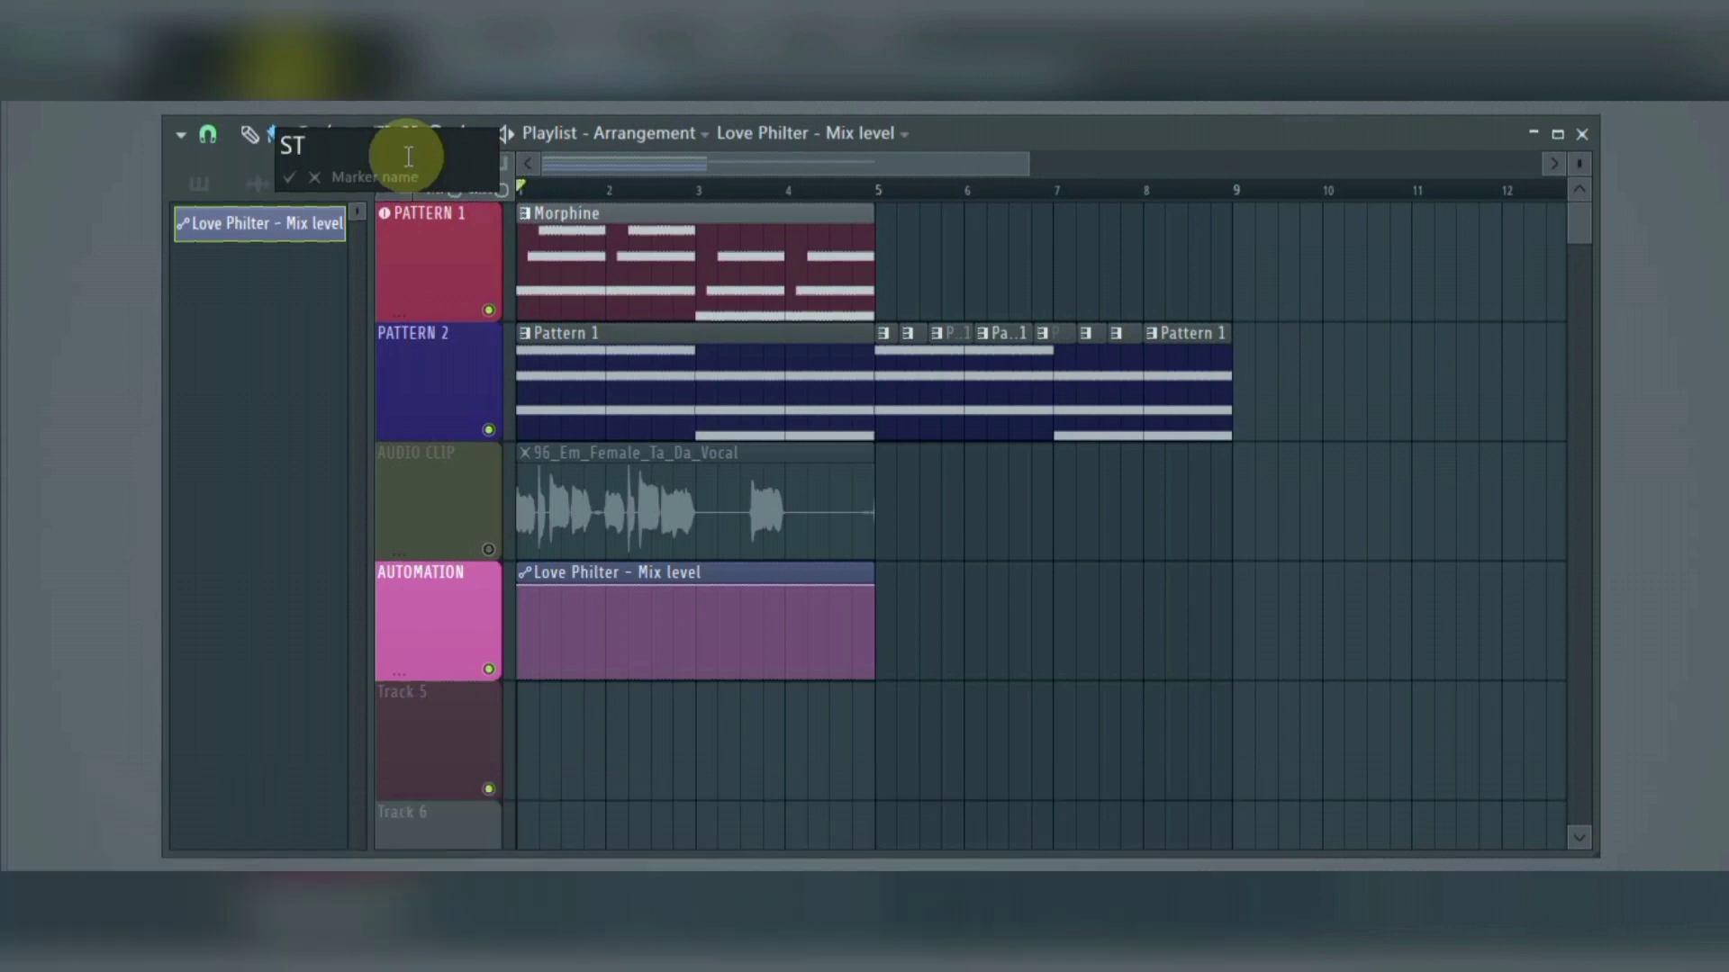
{"action": "type", "text": "ART"}
{"action": "key", "text": "Return"}
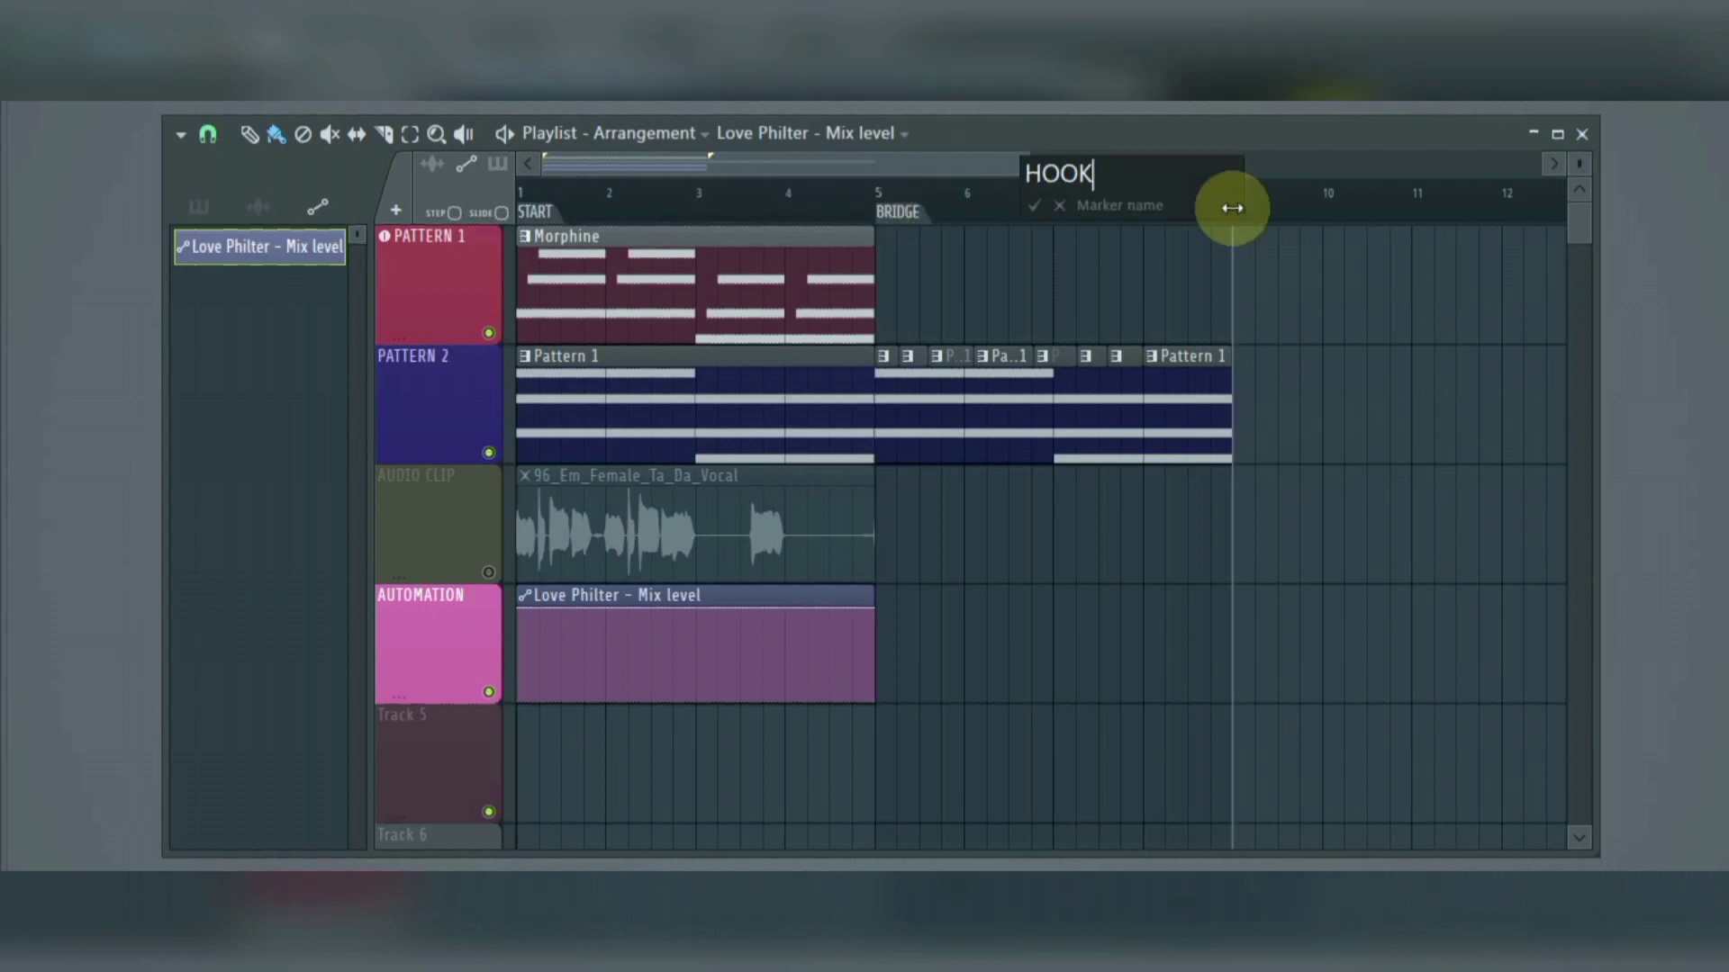
{"action": "key", "text": "Return"}
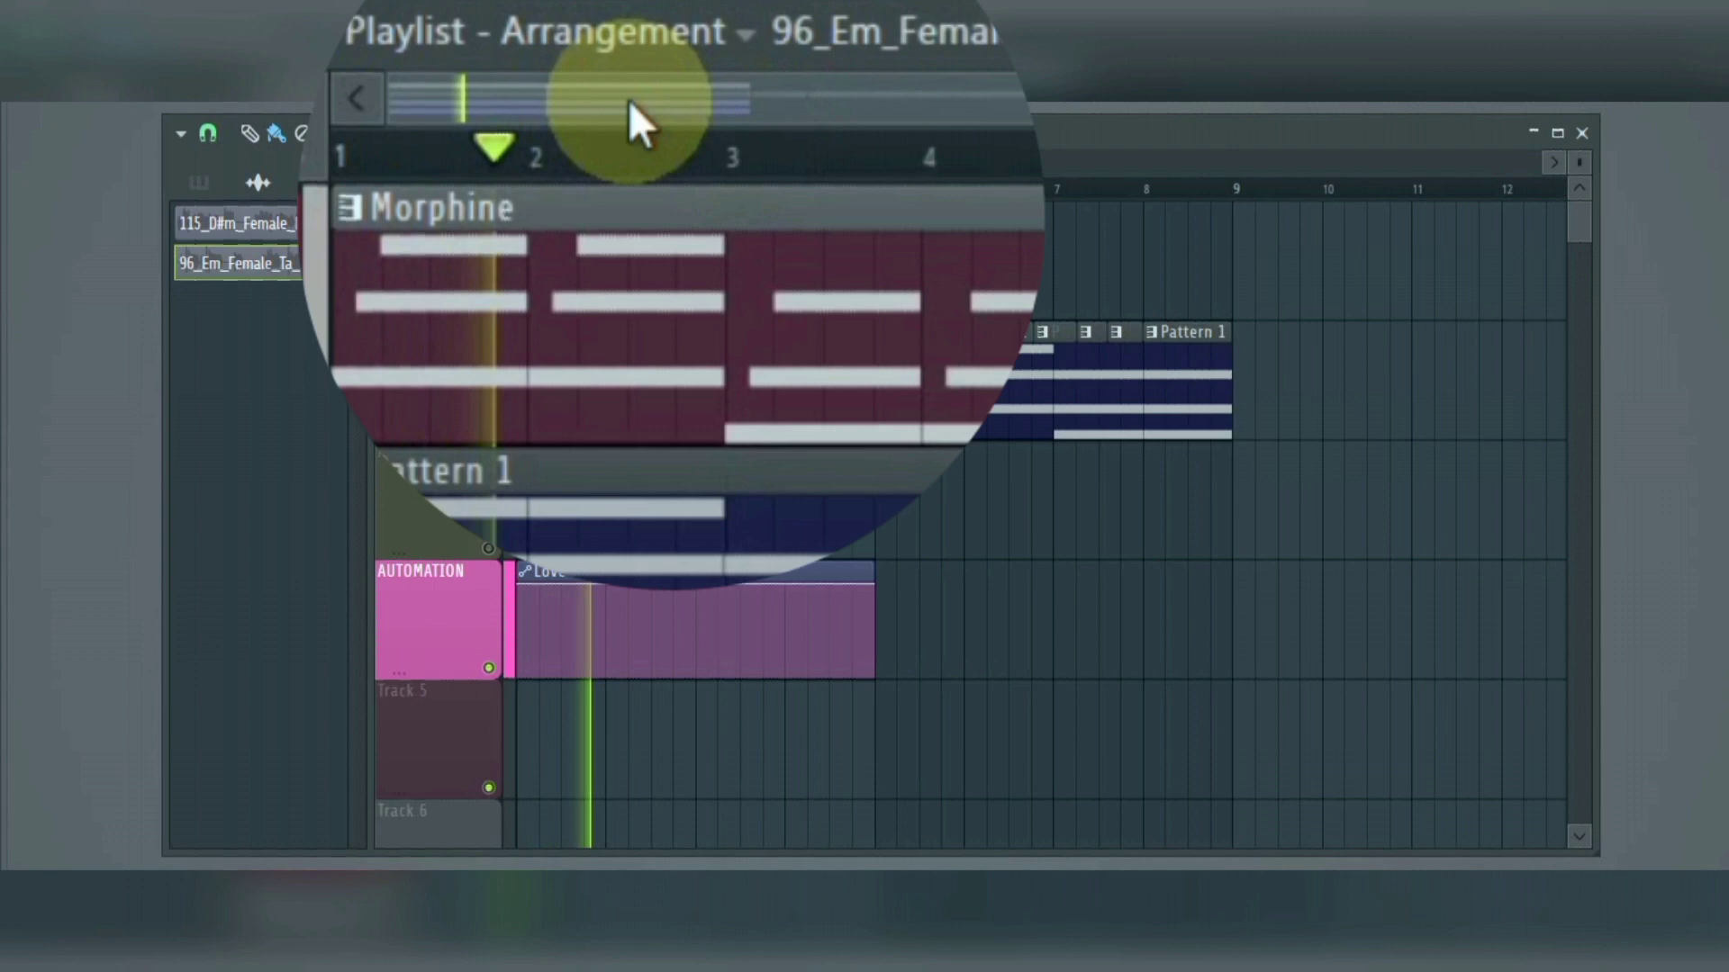
Step: Paint the 115_D#m_Female_Nowhere_Vocal clip onto Track 2 at bar 1
{"action": "left_click_drag", "start_coordinate": [548, 160], "coordinate": [850, 224]}
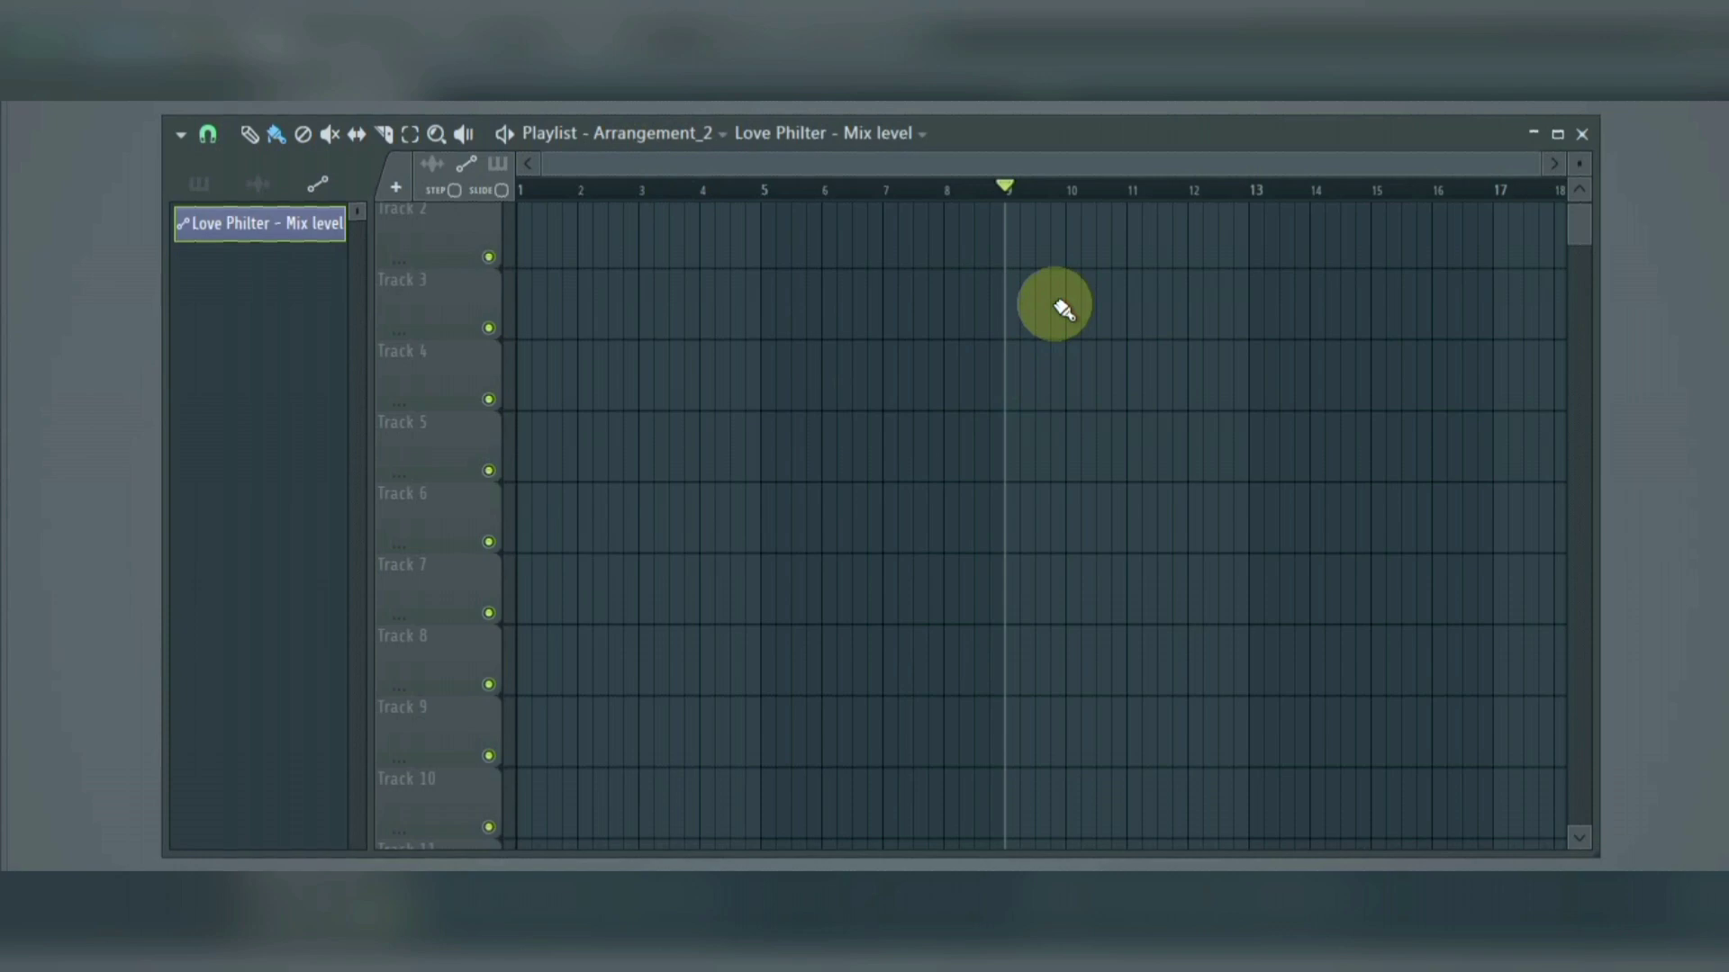
{"action": "left_click", "coordinate": [250, 136]}
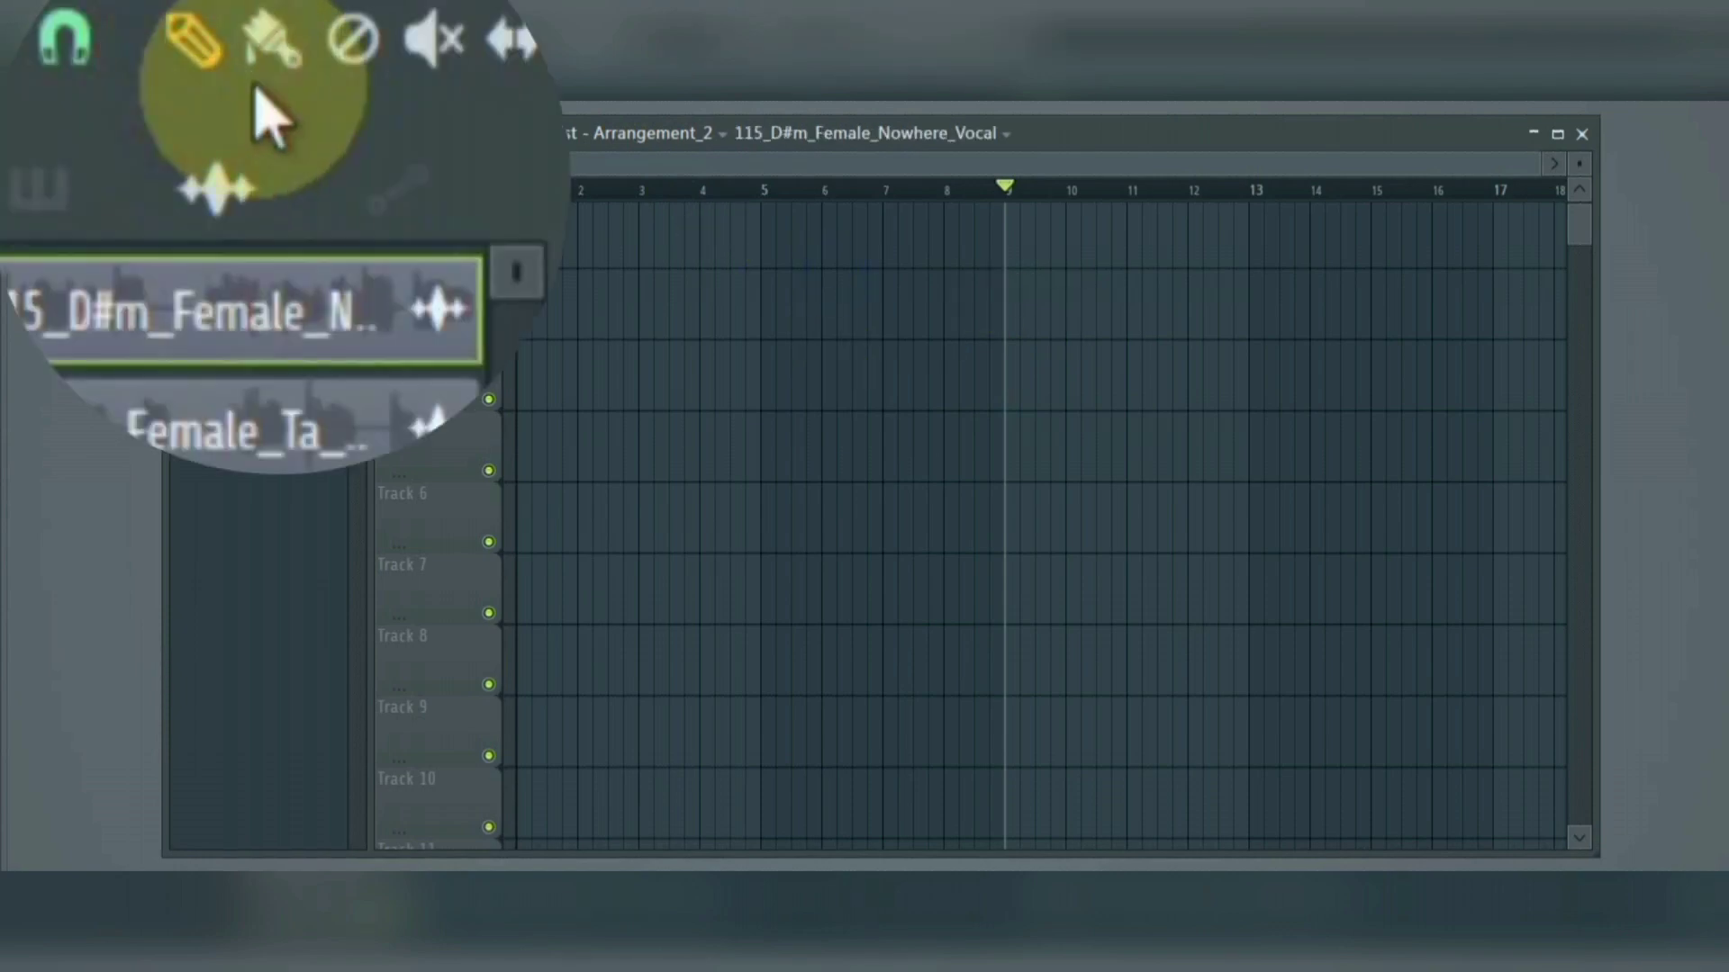
{"action": "left_click", "coordinate": [276, 135]}
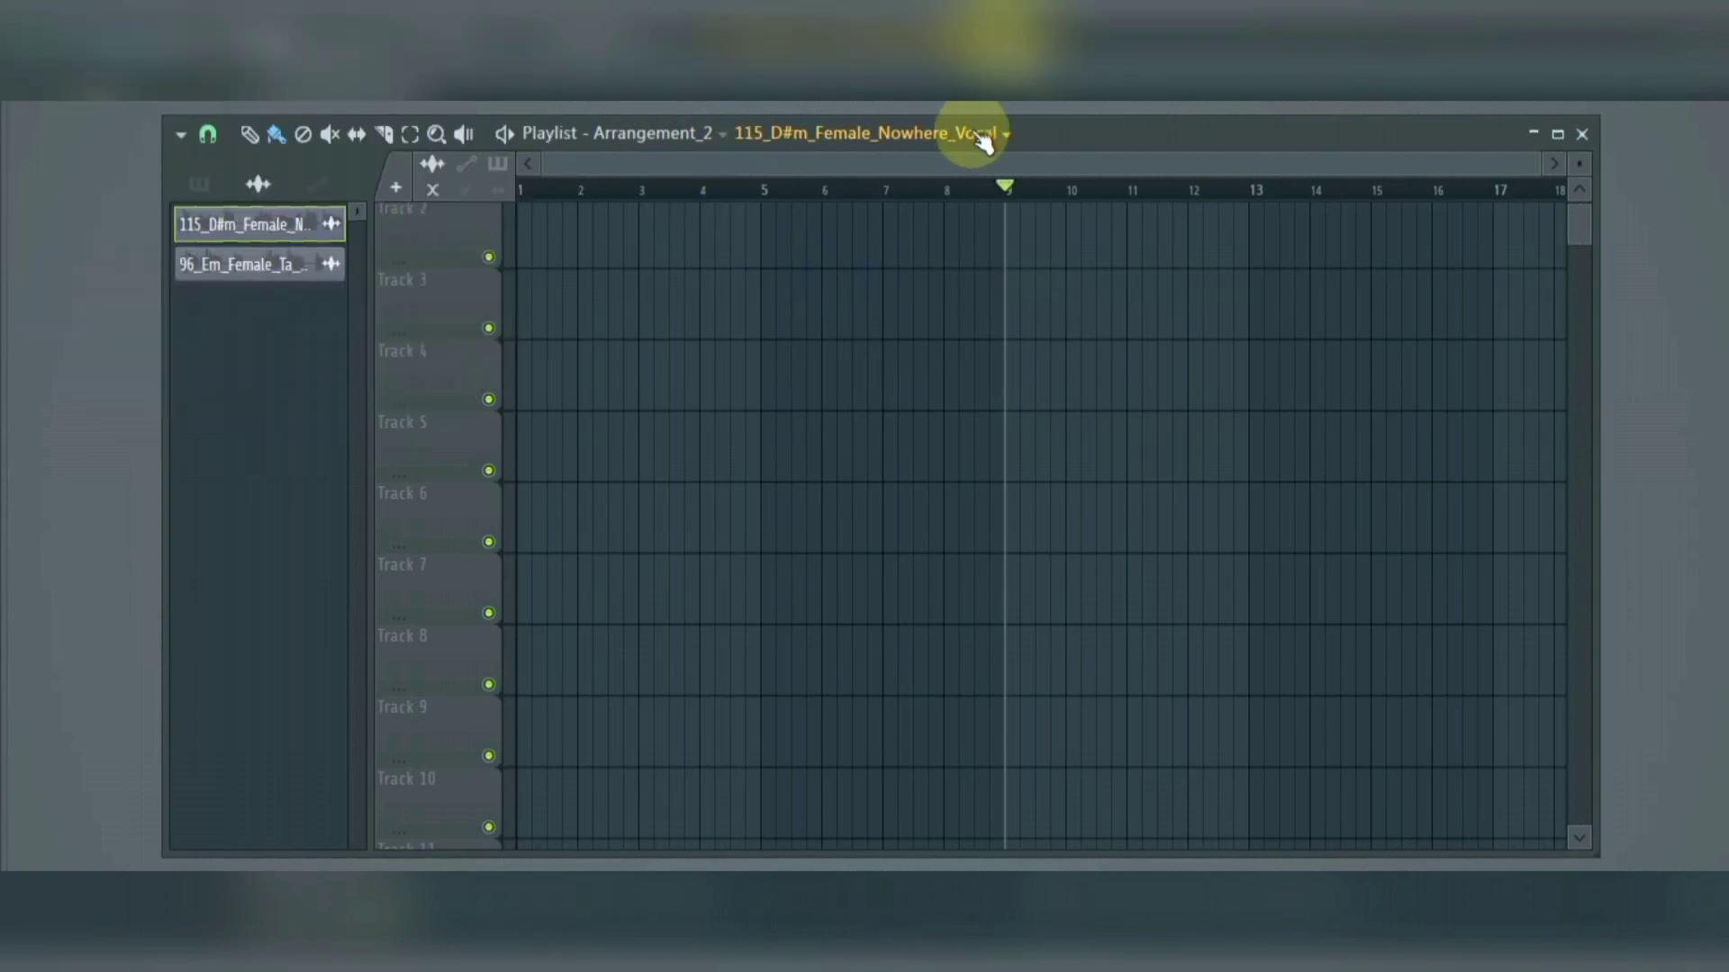
{"action": "left_click", "coordinate": [986, 135]}
{"action": "left_click", "coordinate": [885, 186]}
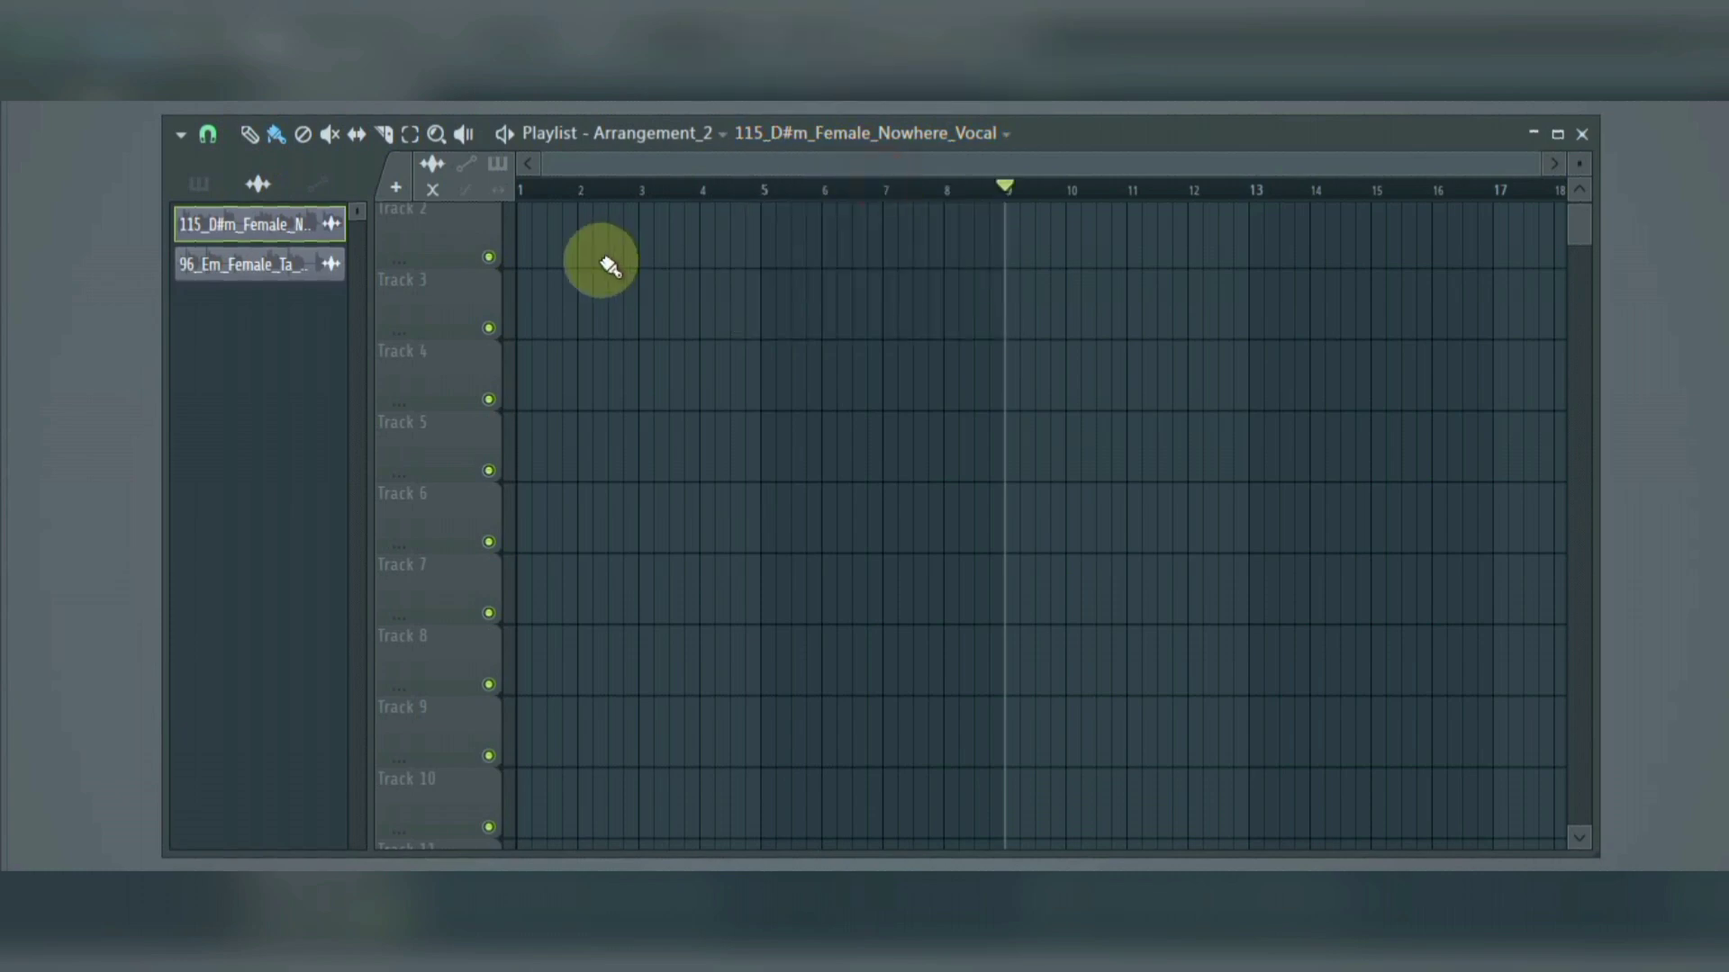
{"action": "mouse_move", "coordinate": [606, 262]}
{"action": "left_mouse_down"}
{"action": "mouse_move", "coordinate": [648, 251]}
{"action": "mouse_move", "coordinate": [543, 262]}
{"action": "left_mouse_up"}
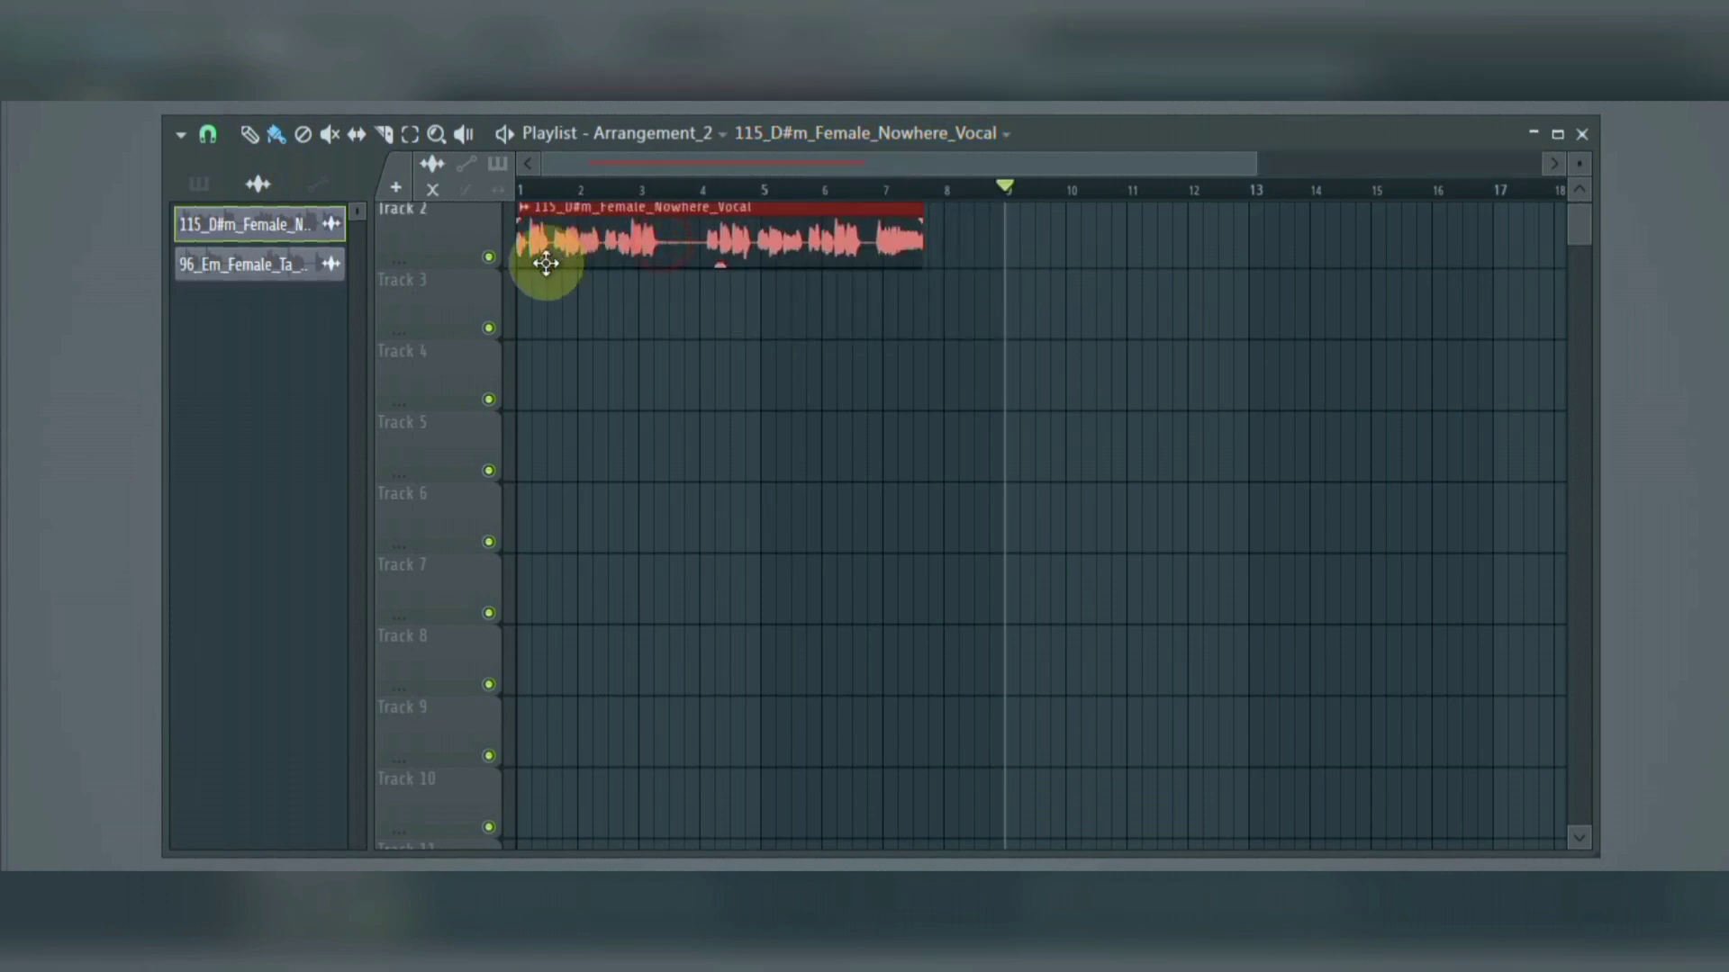
Step: Paint a Love Philter - Mix level automation clip on Track 3 near bar 1, then pick Pattern 1
{"action": "left_click", "coordinate": [990, 137]}
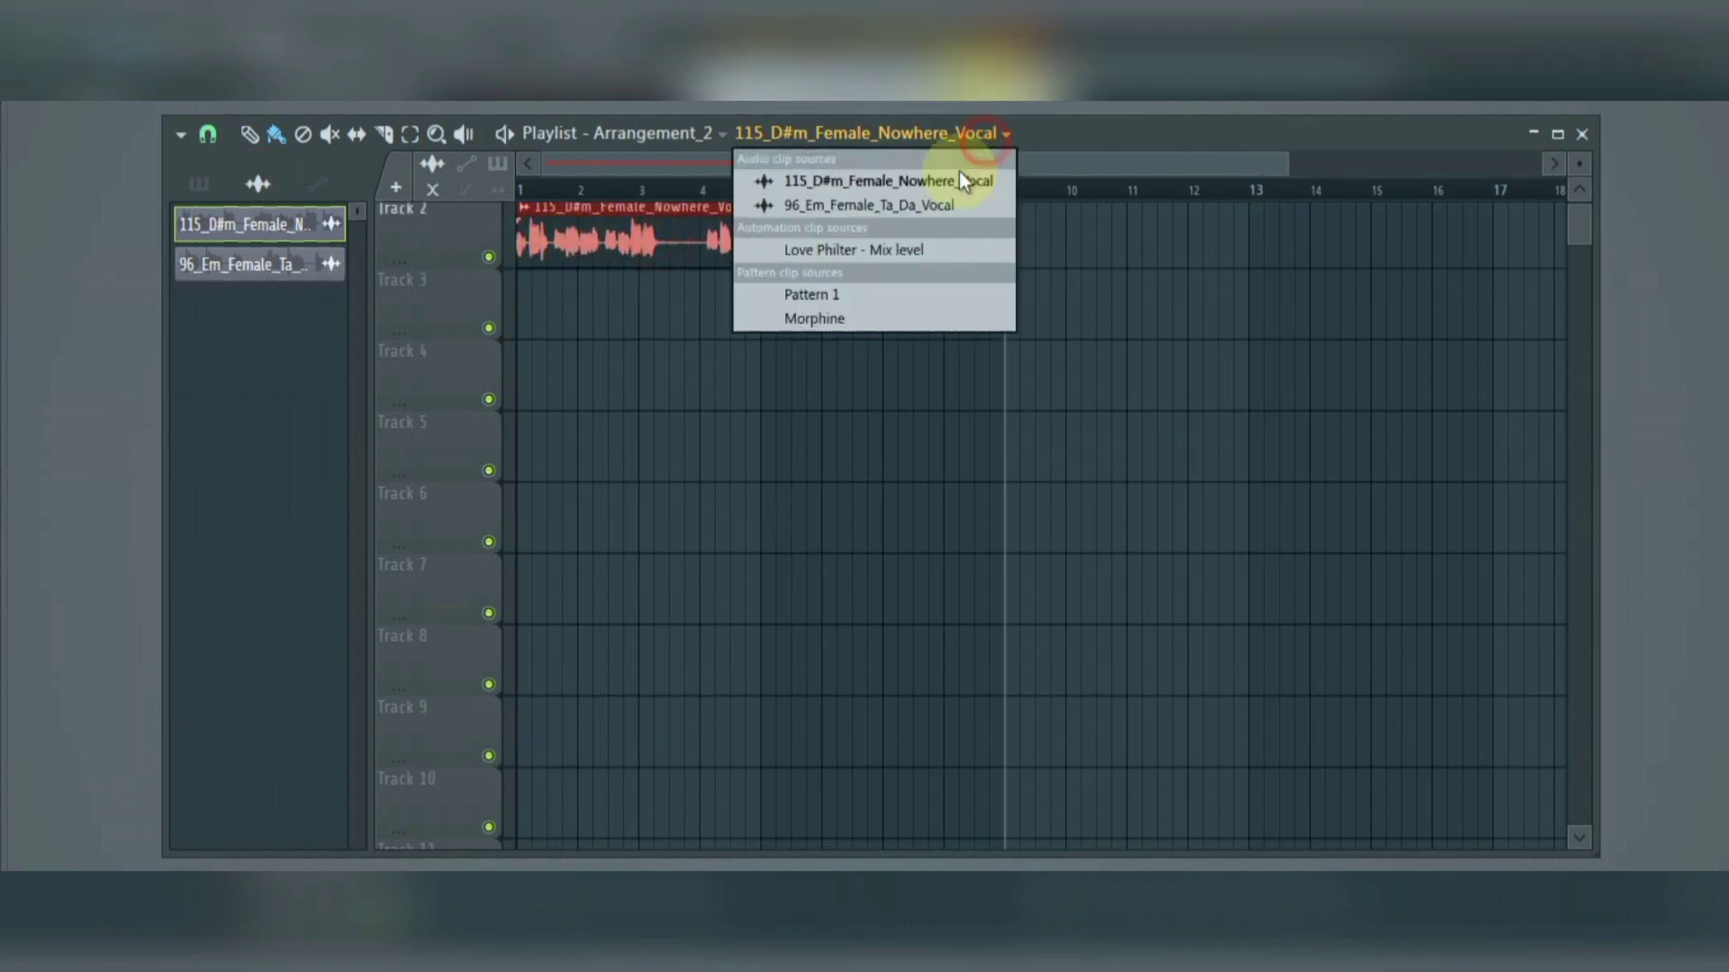
{"action": "left_click", "coordinate": [916, 246]}
{"action": "left_click", "coordinate": [648, 308]}
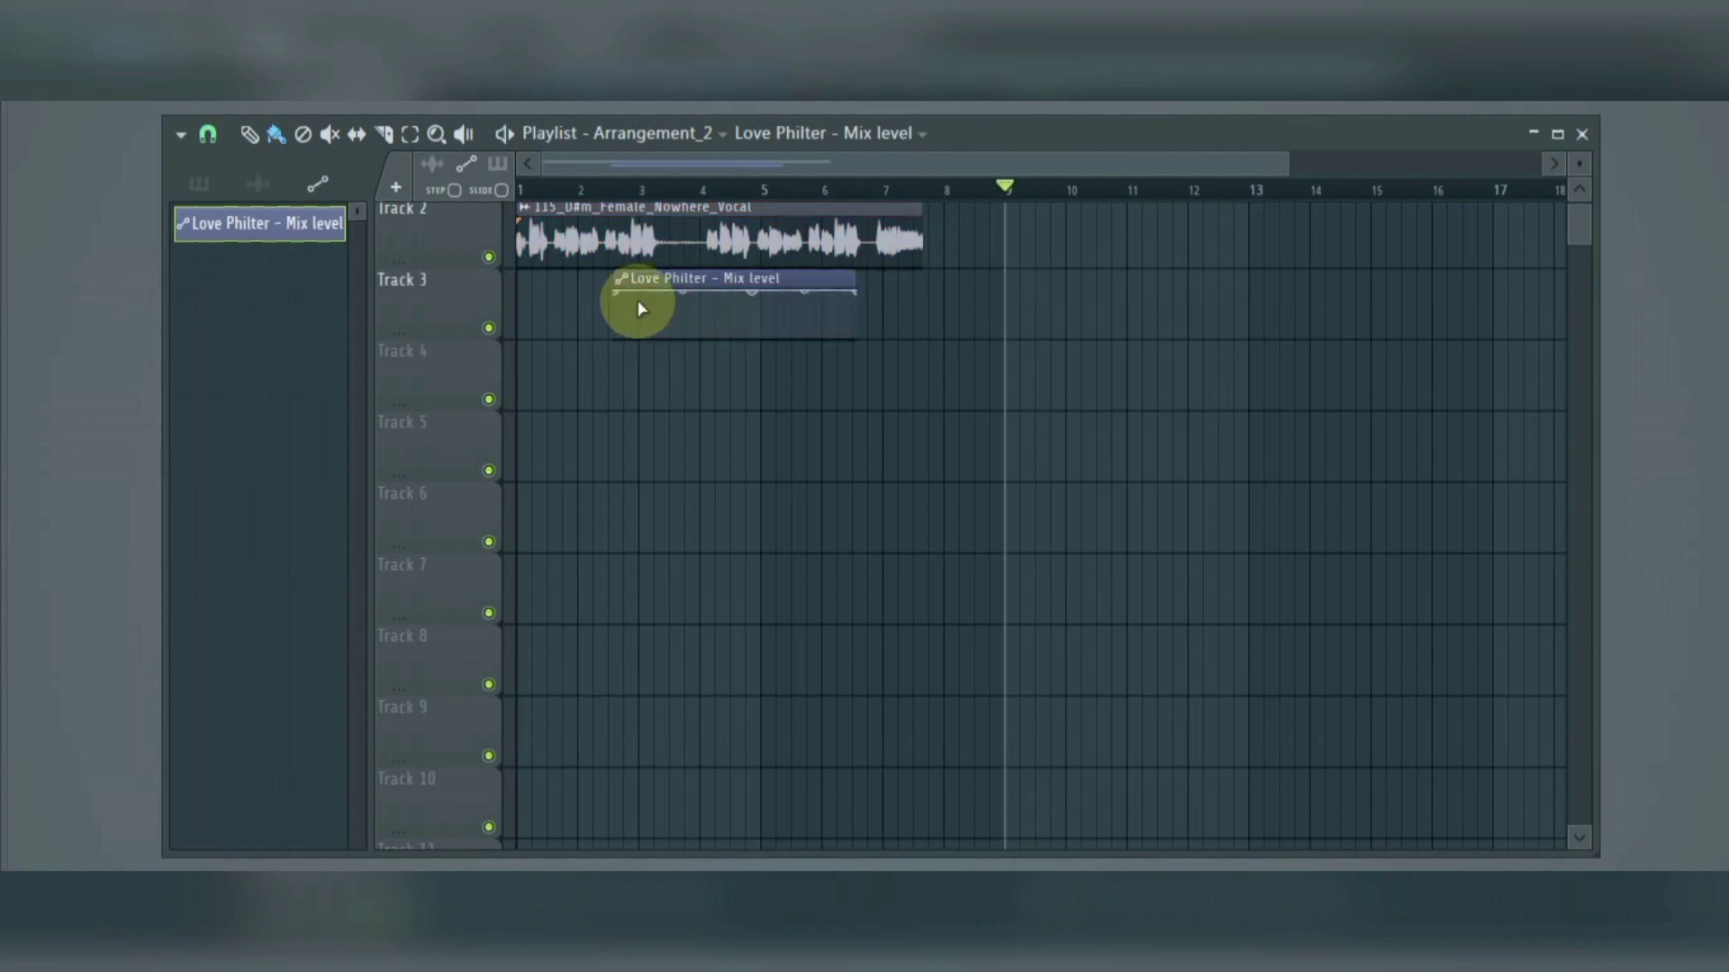
{"action": "left_click_drag", "start_coordinate": [656, 274], "coordinate": [577, 279]}
{"action": "left_click", "coordinate": [928, 137]}
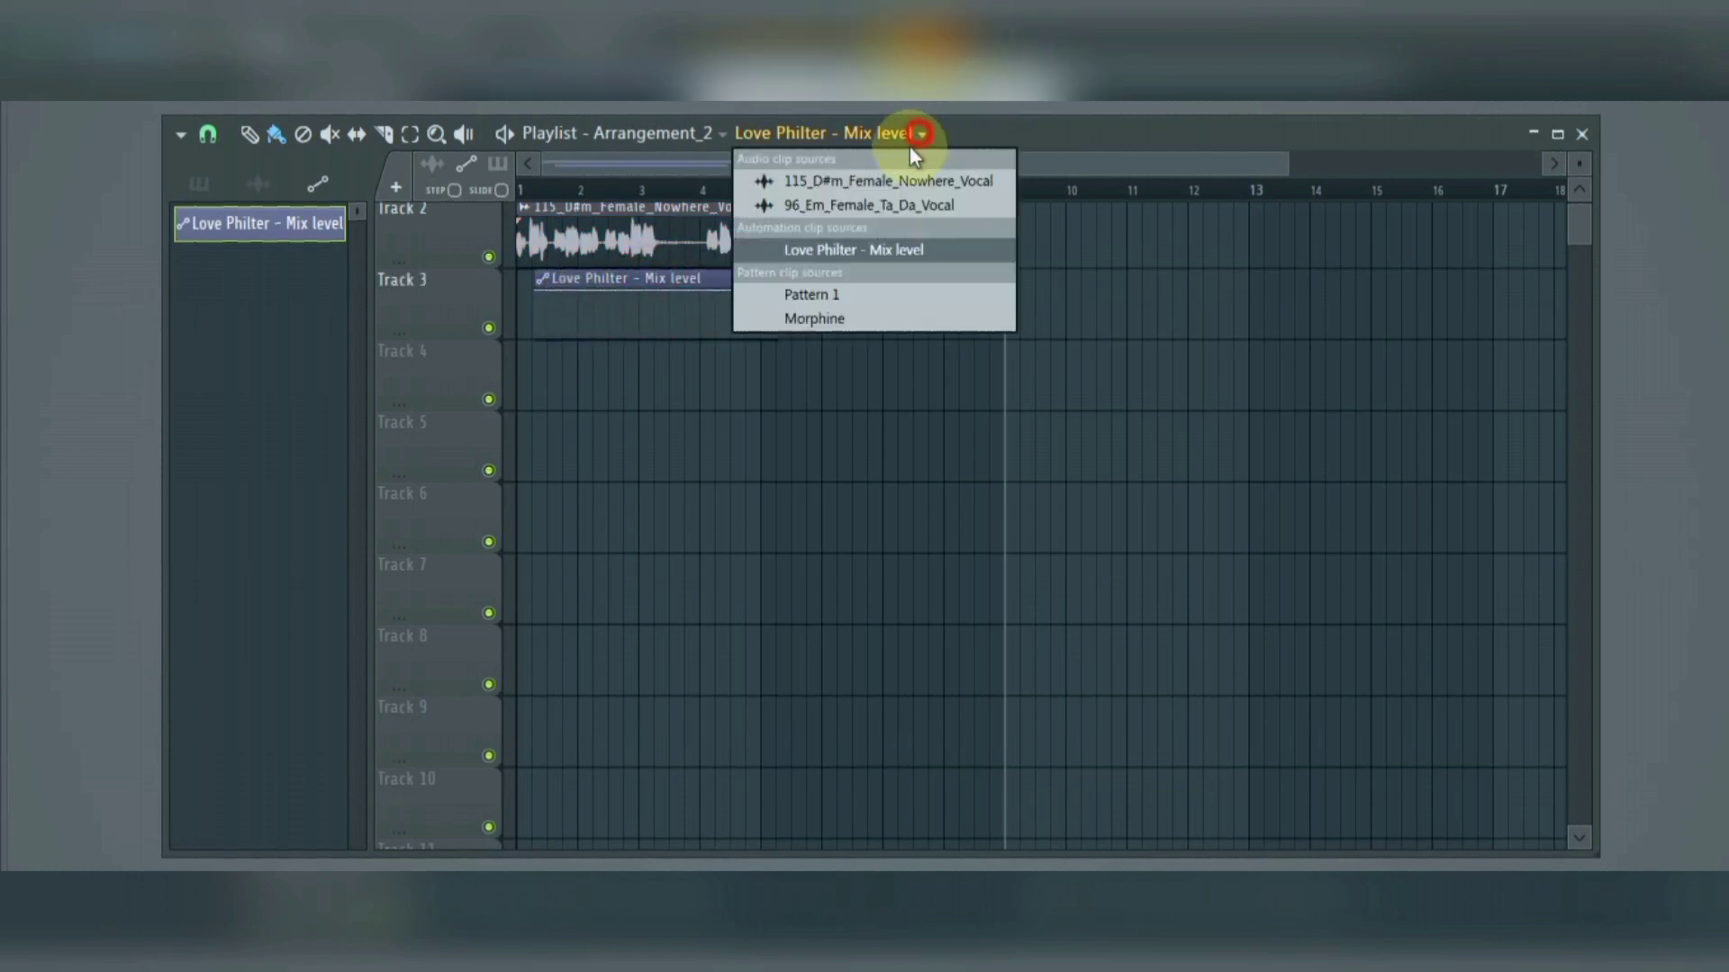
{"action": "left_click", "coordinate": [848, 295]}
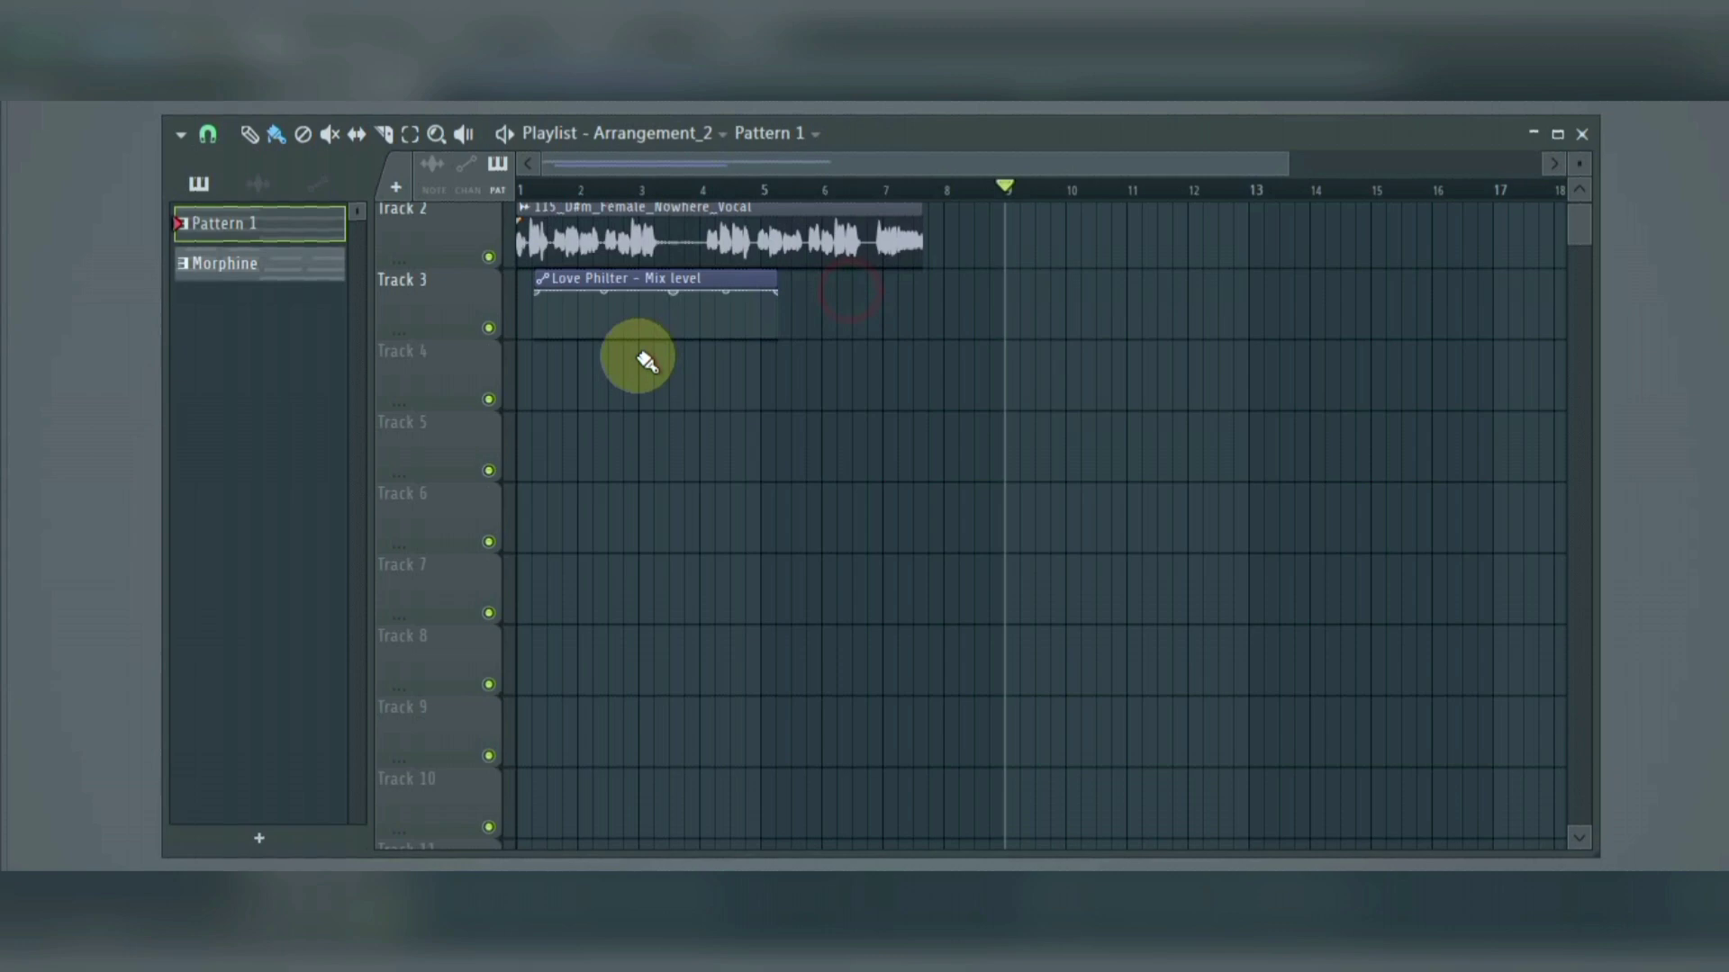
Step: Paint Pattern 1 clips onto Tracks 4 and 5 starting at bar 1
{"action": "left_click", "coordinate": [613, 374]}
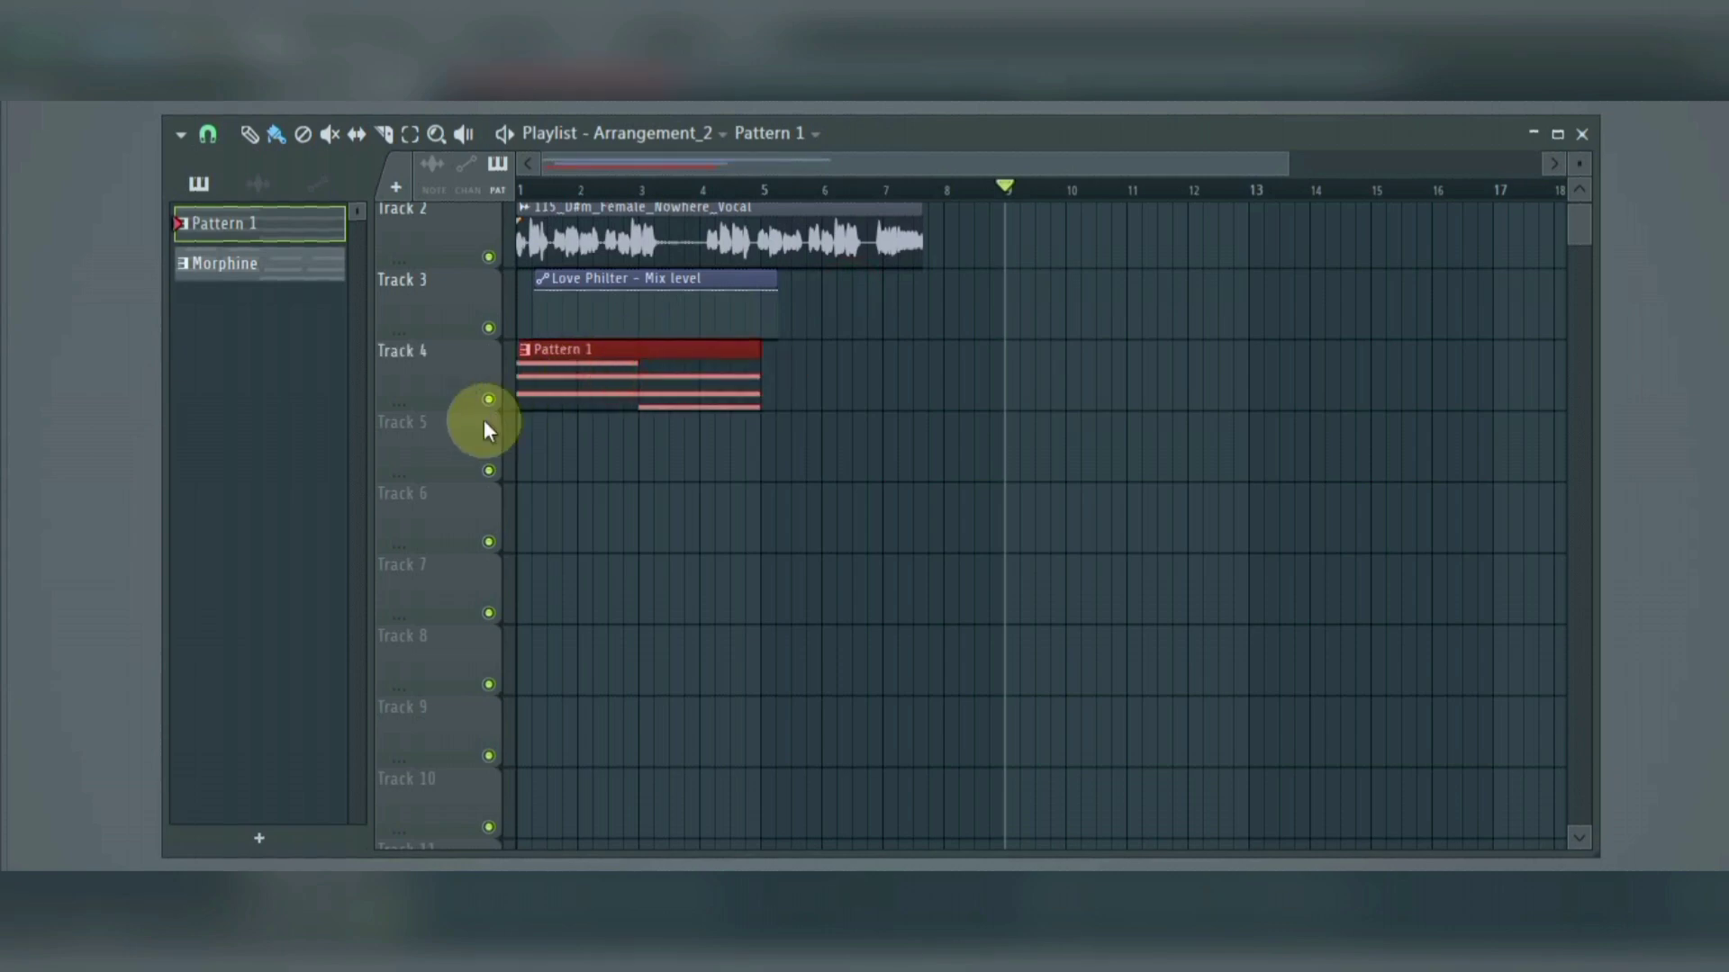
{"action": "left_click", "coordinate": [277, 229]}
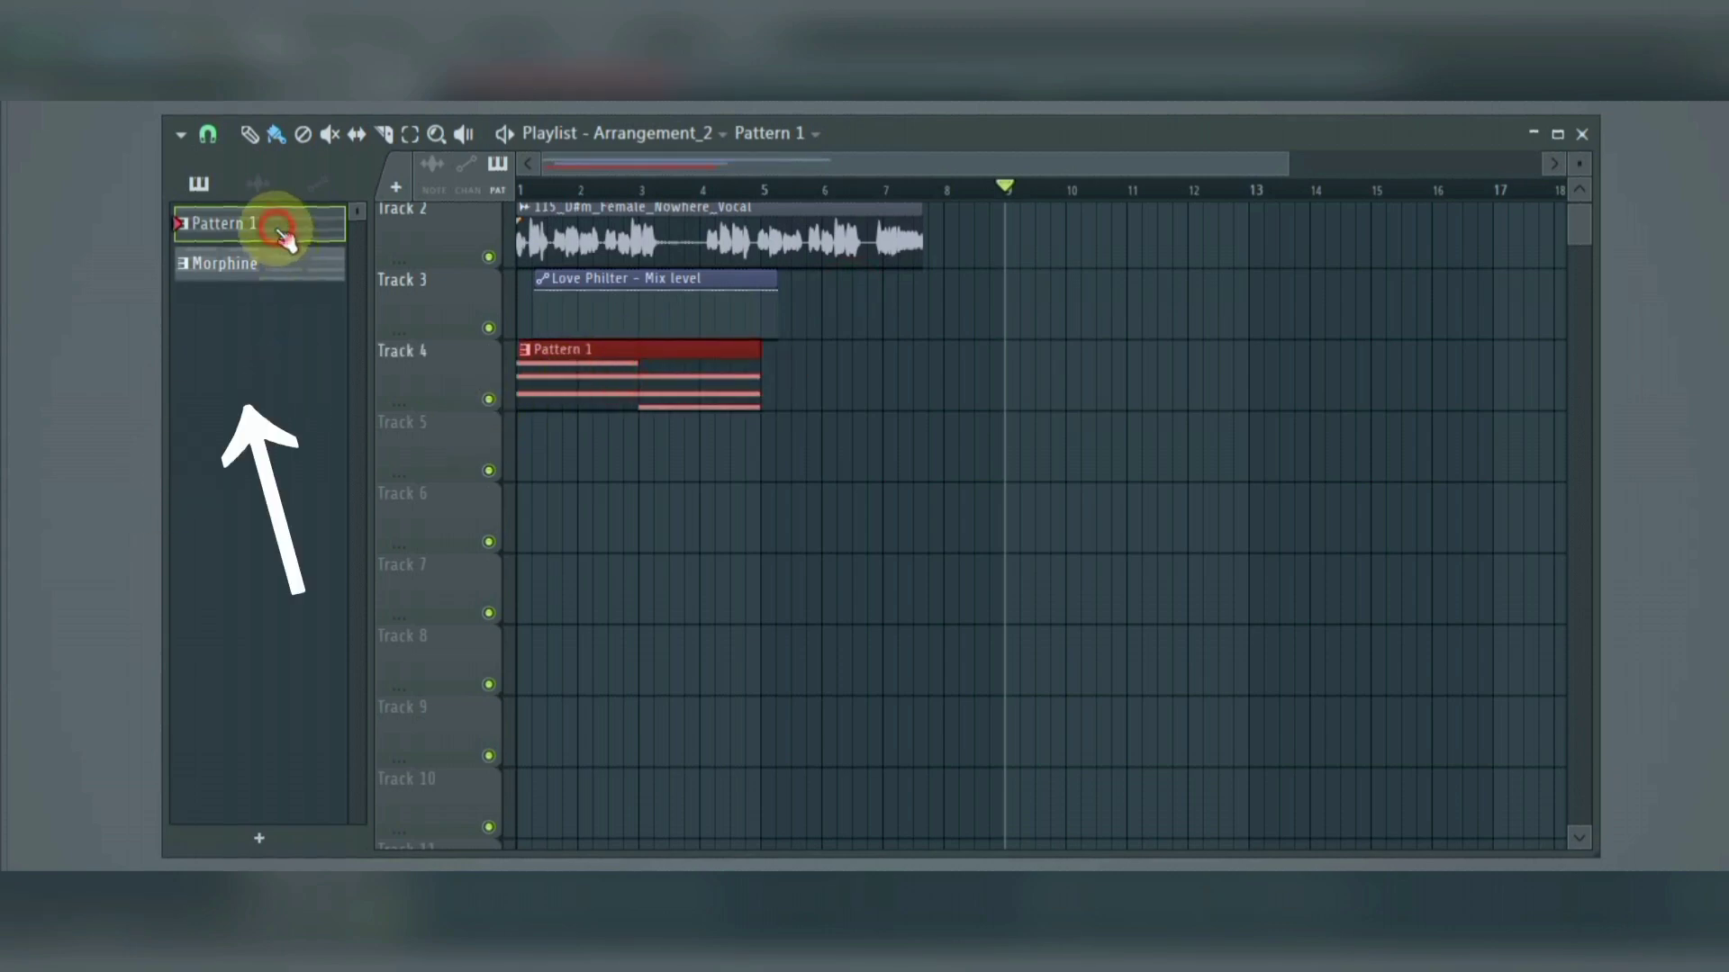
{"action": "mouse_move", "coordinate": [569, 460]}
{"action": "left_mouse_down"}
{"action": "mouse_move", "coordinate": [606, 466]}
{"action": "mouse_move", "coordinate": [521, 491]}
{"action": "left_mouse_up"}
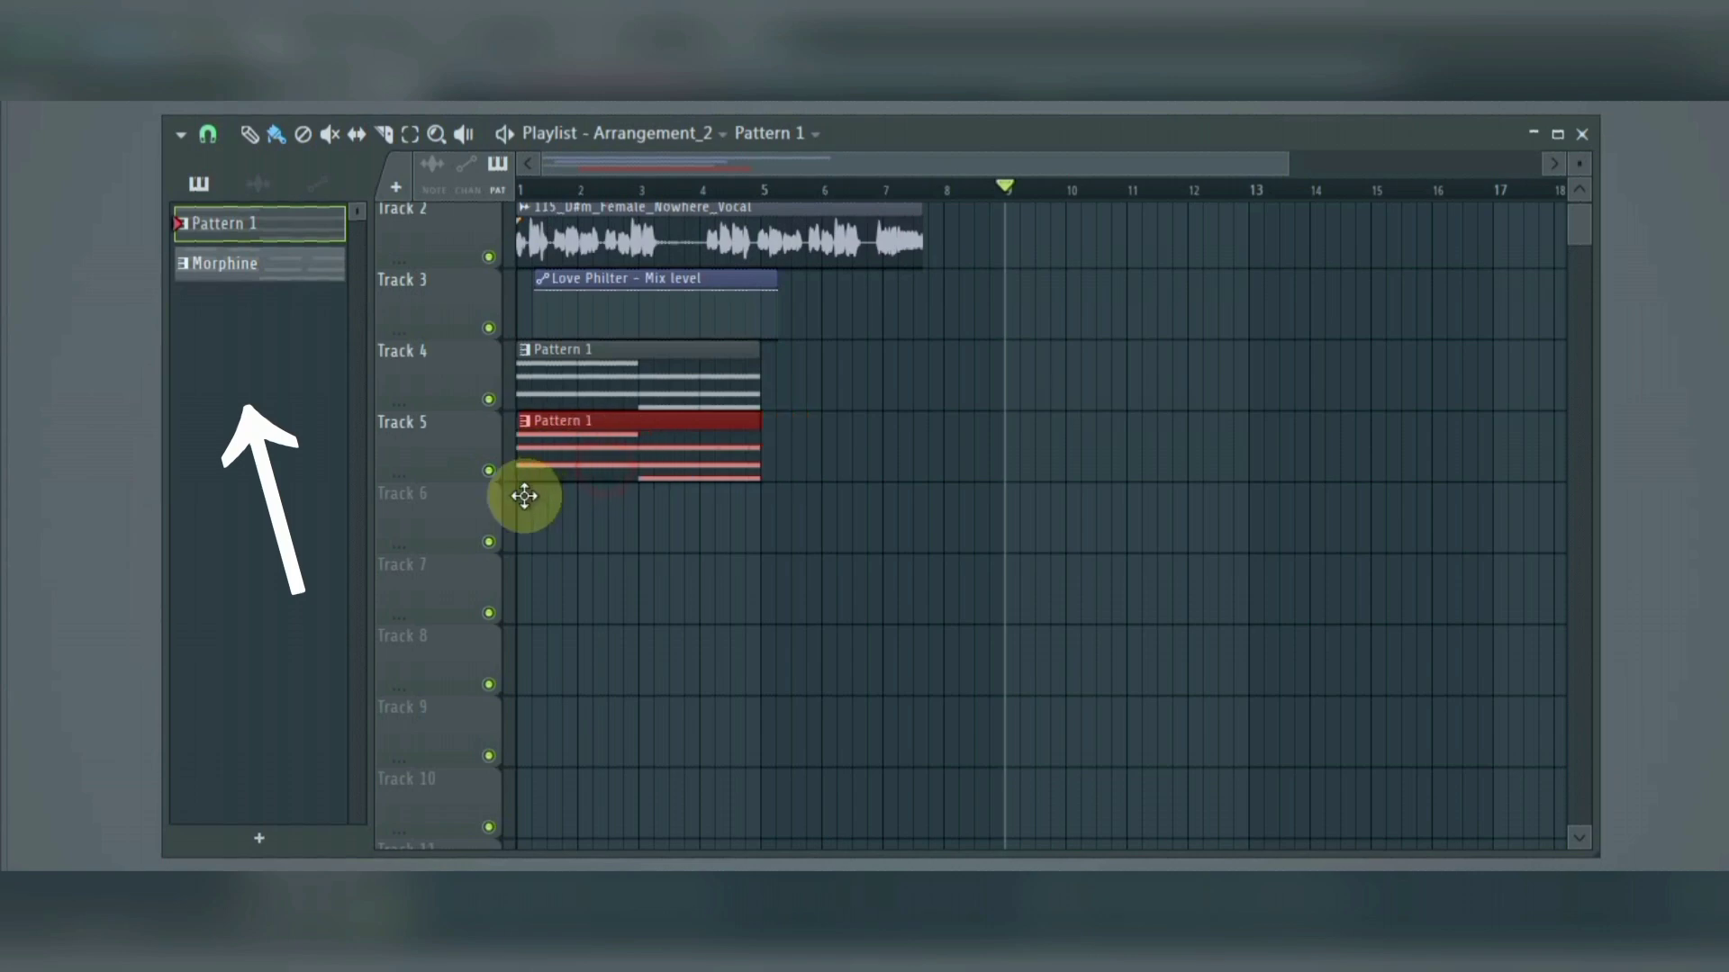
Step: Pick the vocal and Love Philter automation clips from the picker's audio and automation lists
{"action": "left_click", "coordinate": [257, 183]}
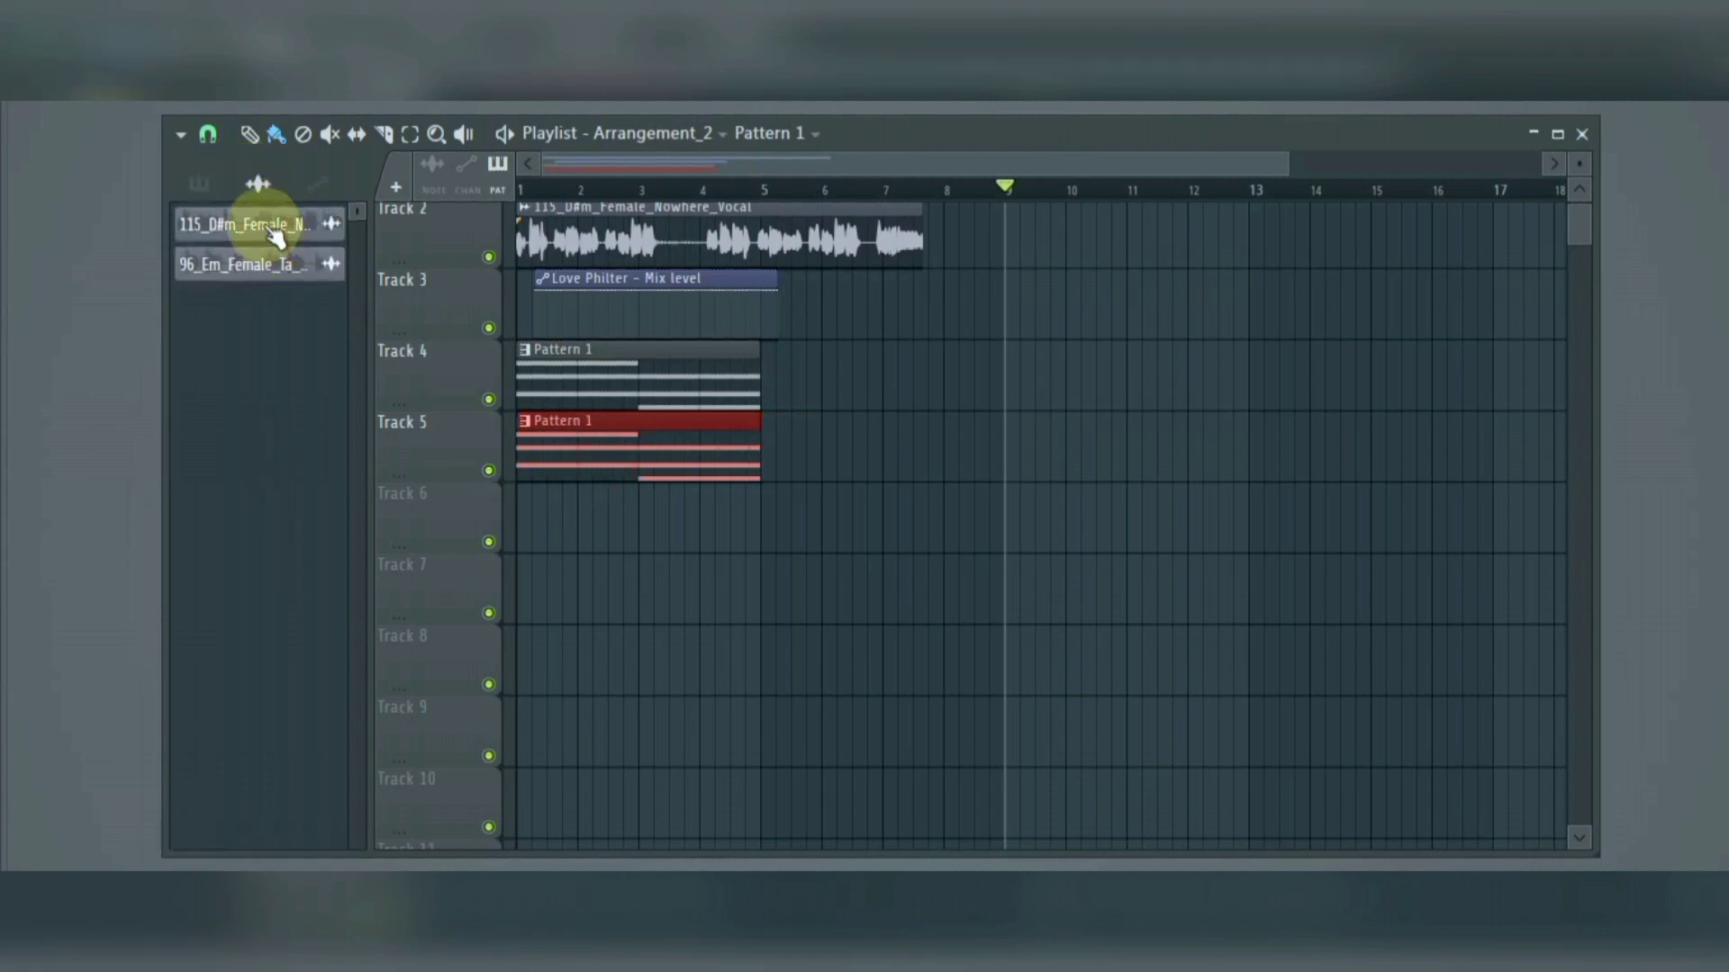
{"action": "left_click", "coordinate": [278, 229]}
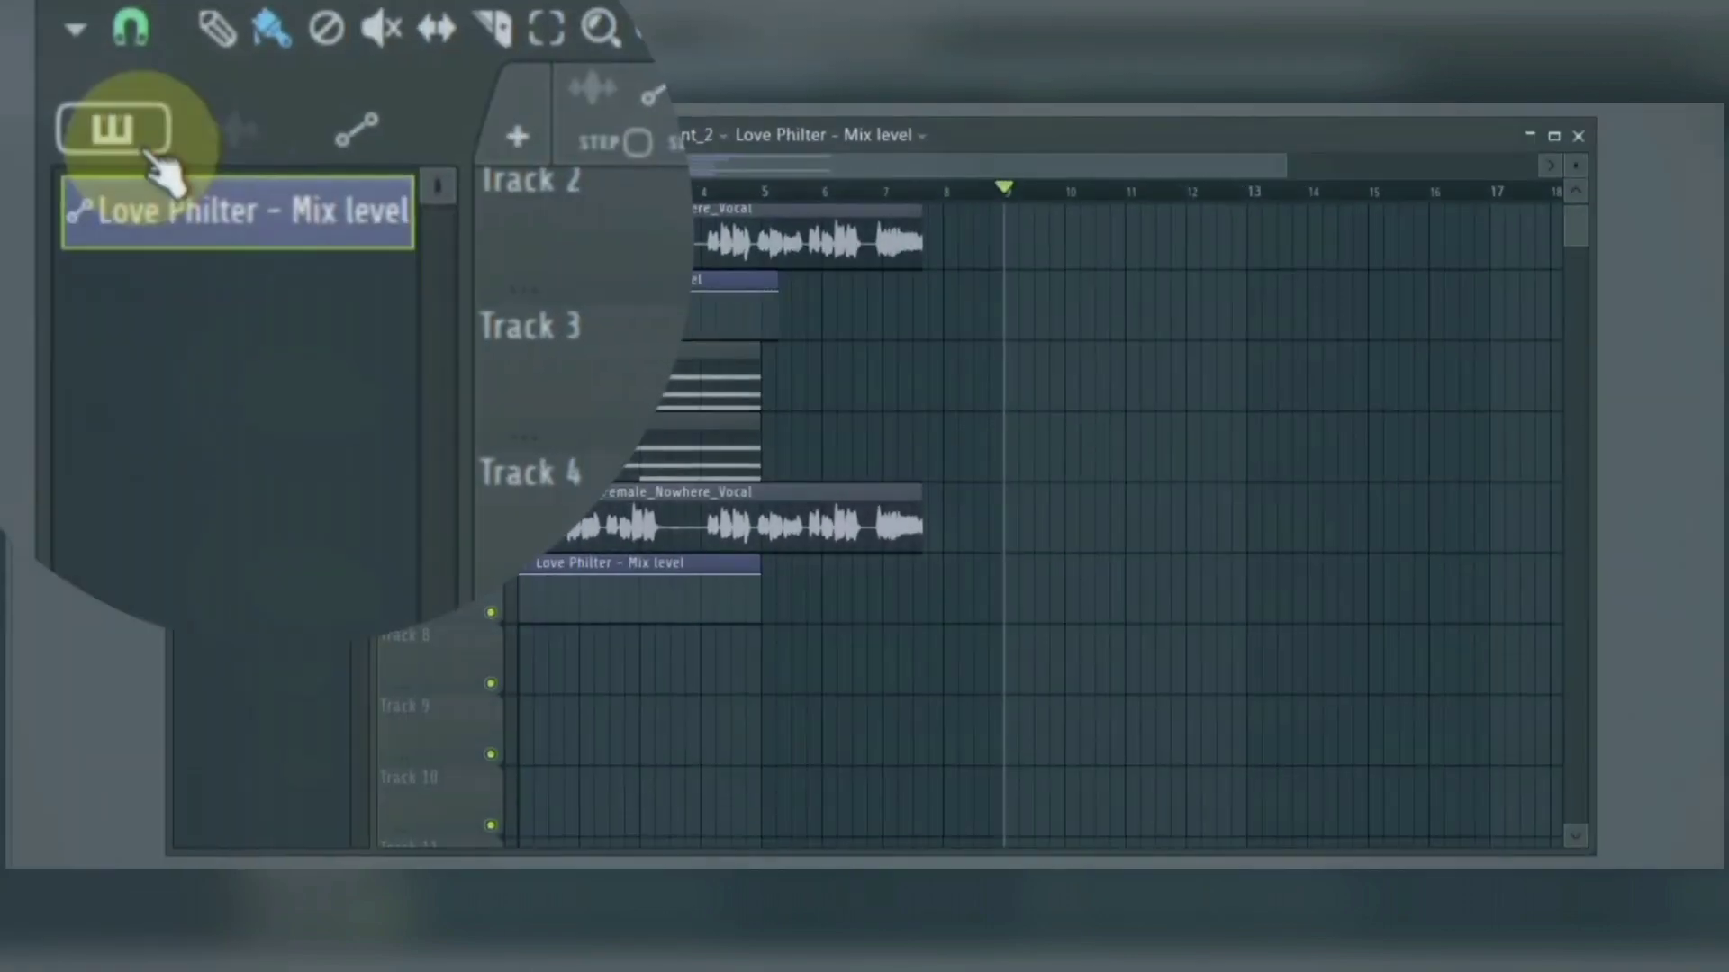
{"action": "left_click", "coordinate": [199, 183]}
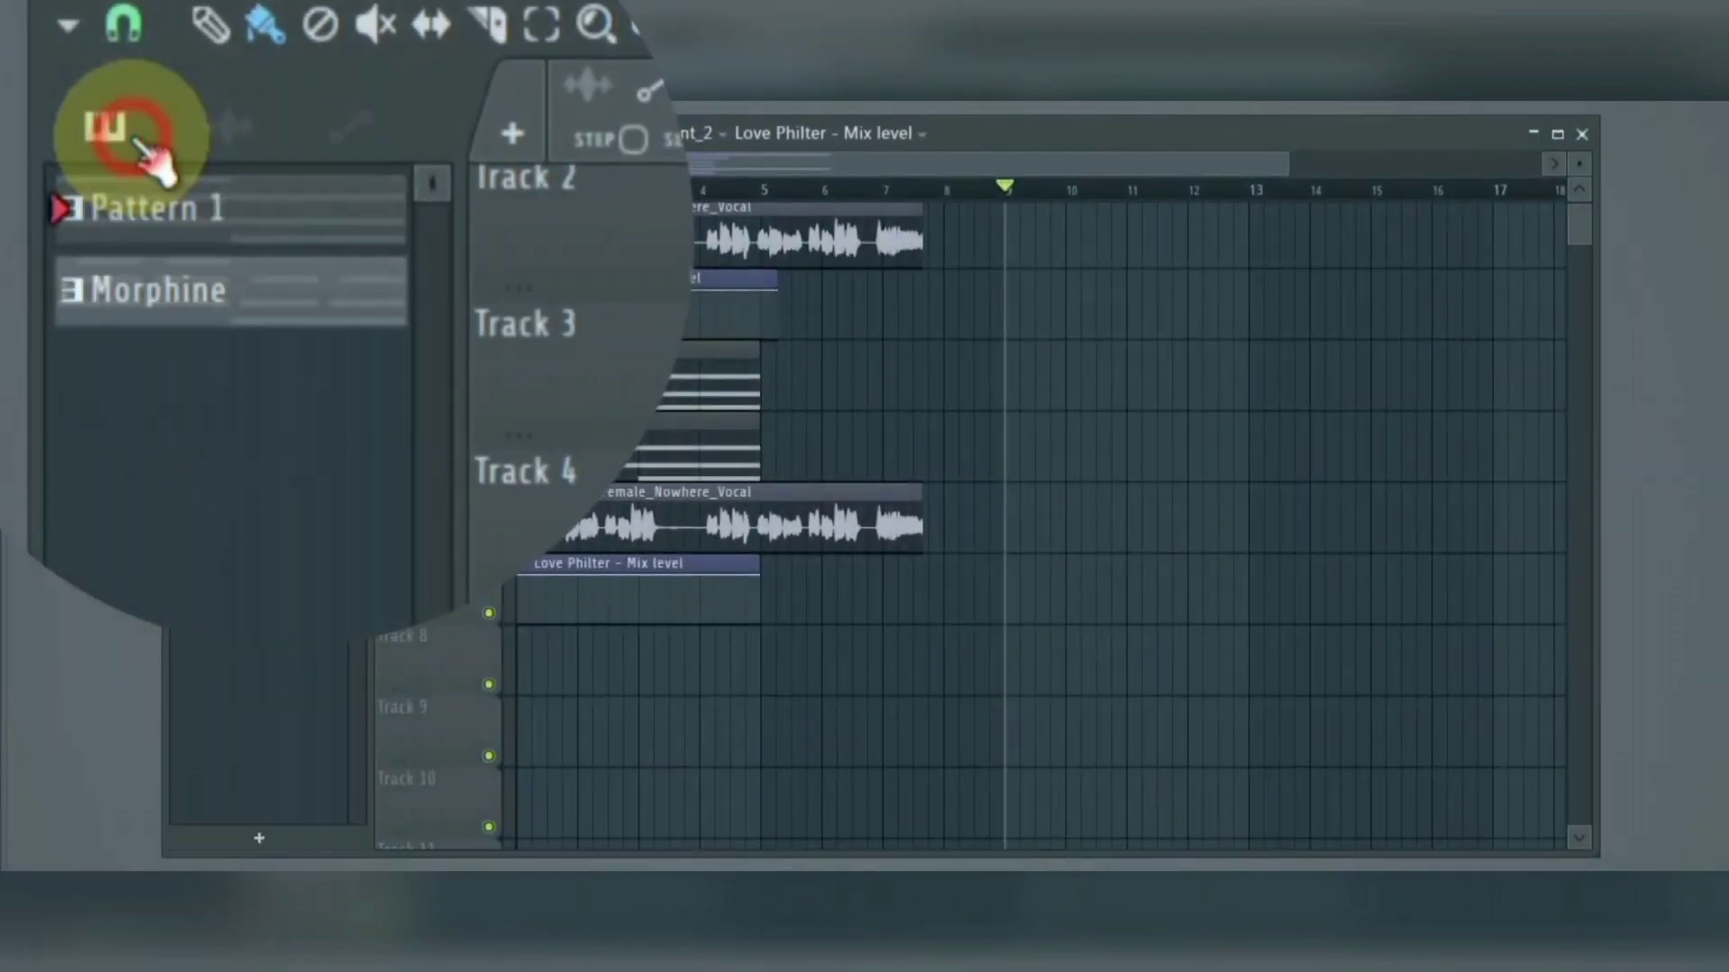
{"action": "left_click", "coordinate": [236, 149]}
{"action": "left_click", "coordinate": [335, 158]}
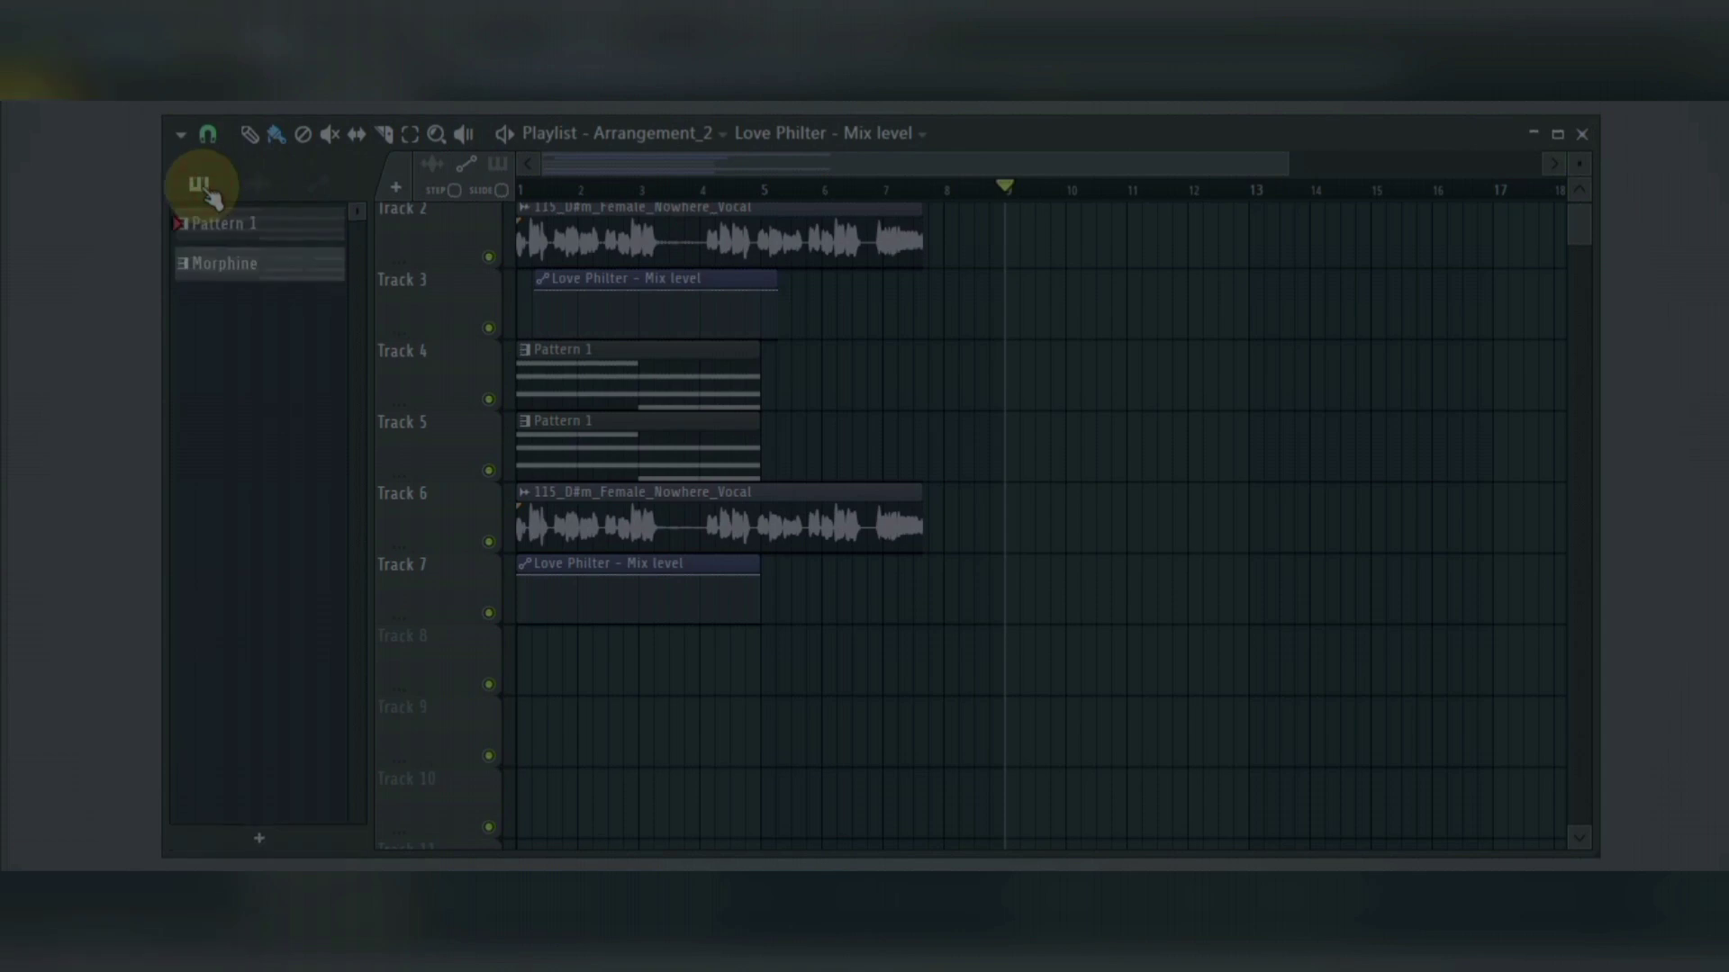
{"action": "left_click", "coordinate": [259, 185]}
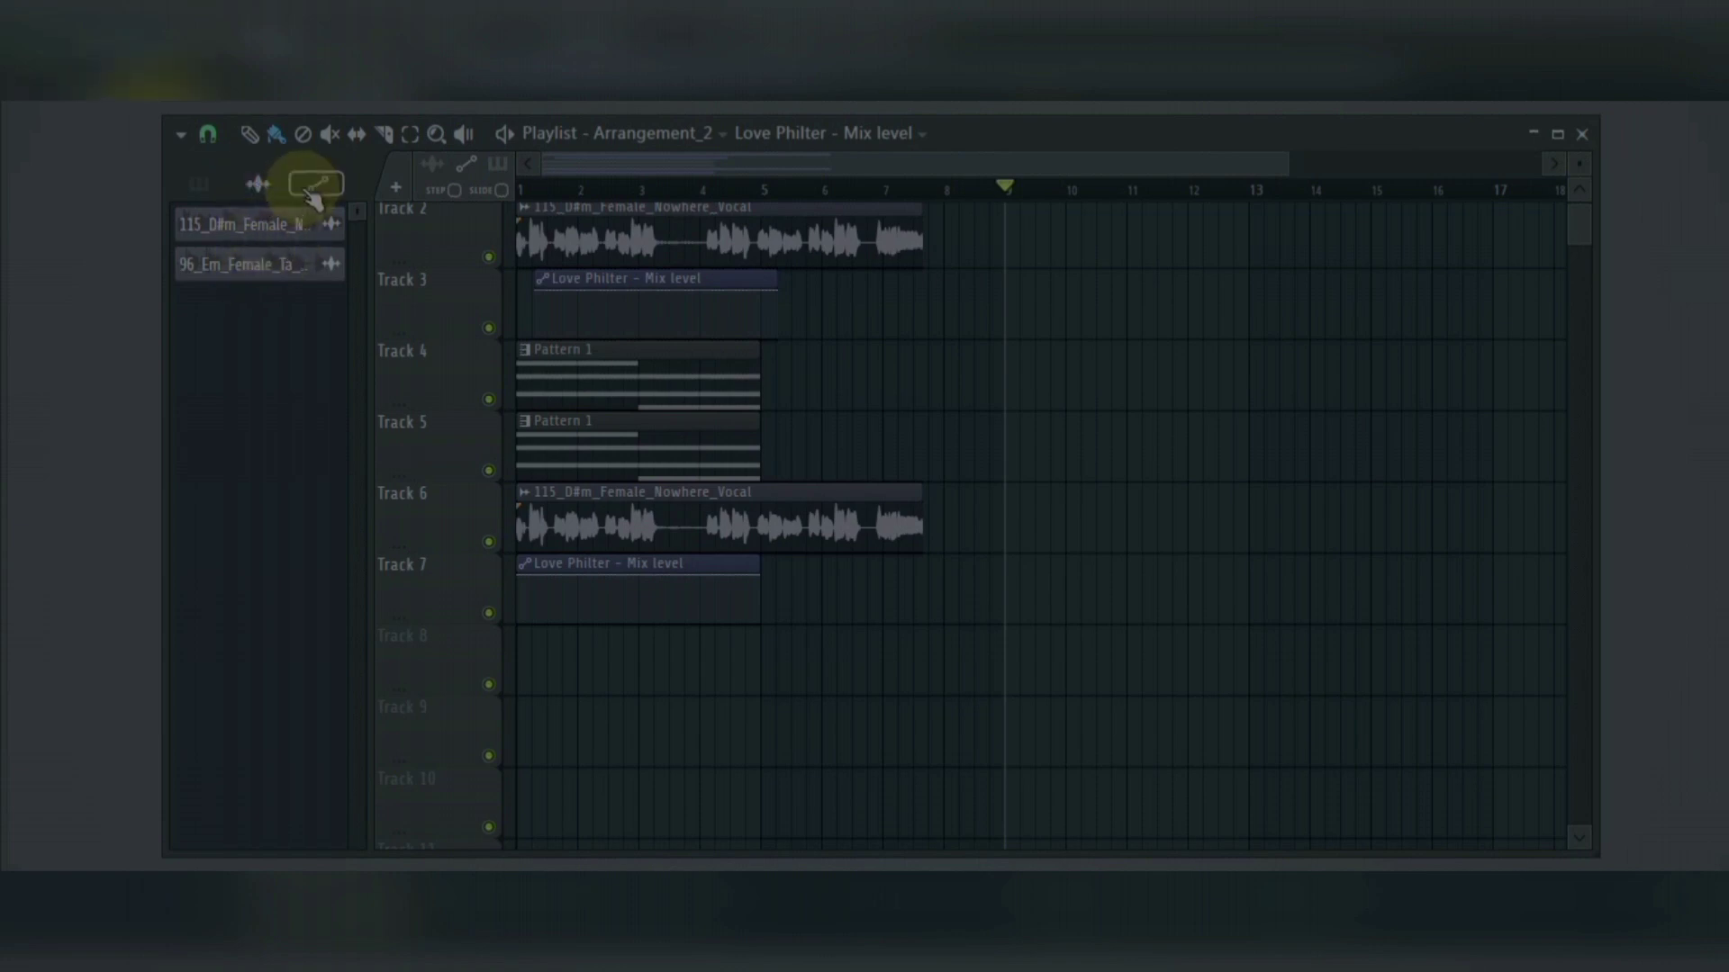
{"action": "left_click", "coordinate": [311, 187]}
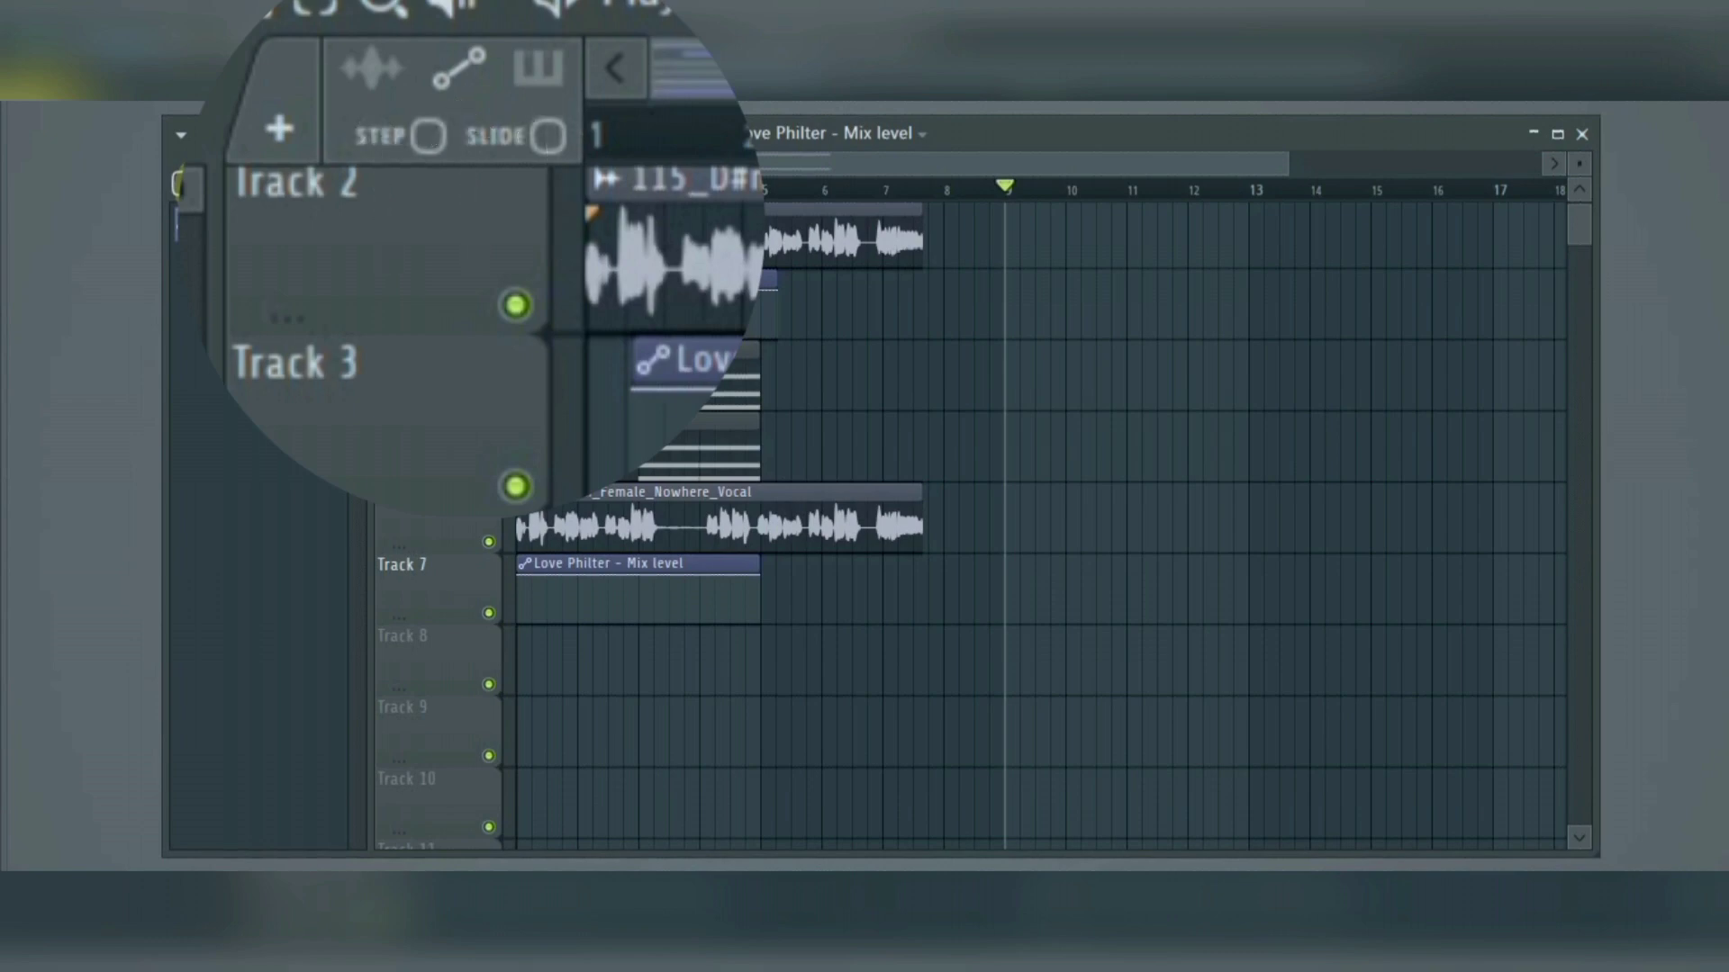
Step: Switch the playlist clip focus through audio and automation, ending on pattern clips
{"action": "left_click", "coordinate": [364, 72]}
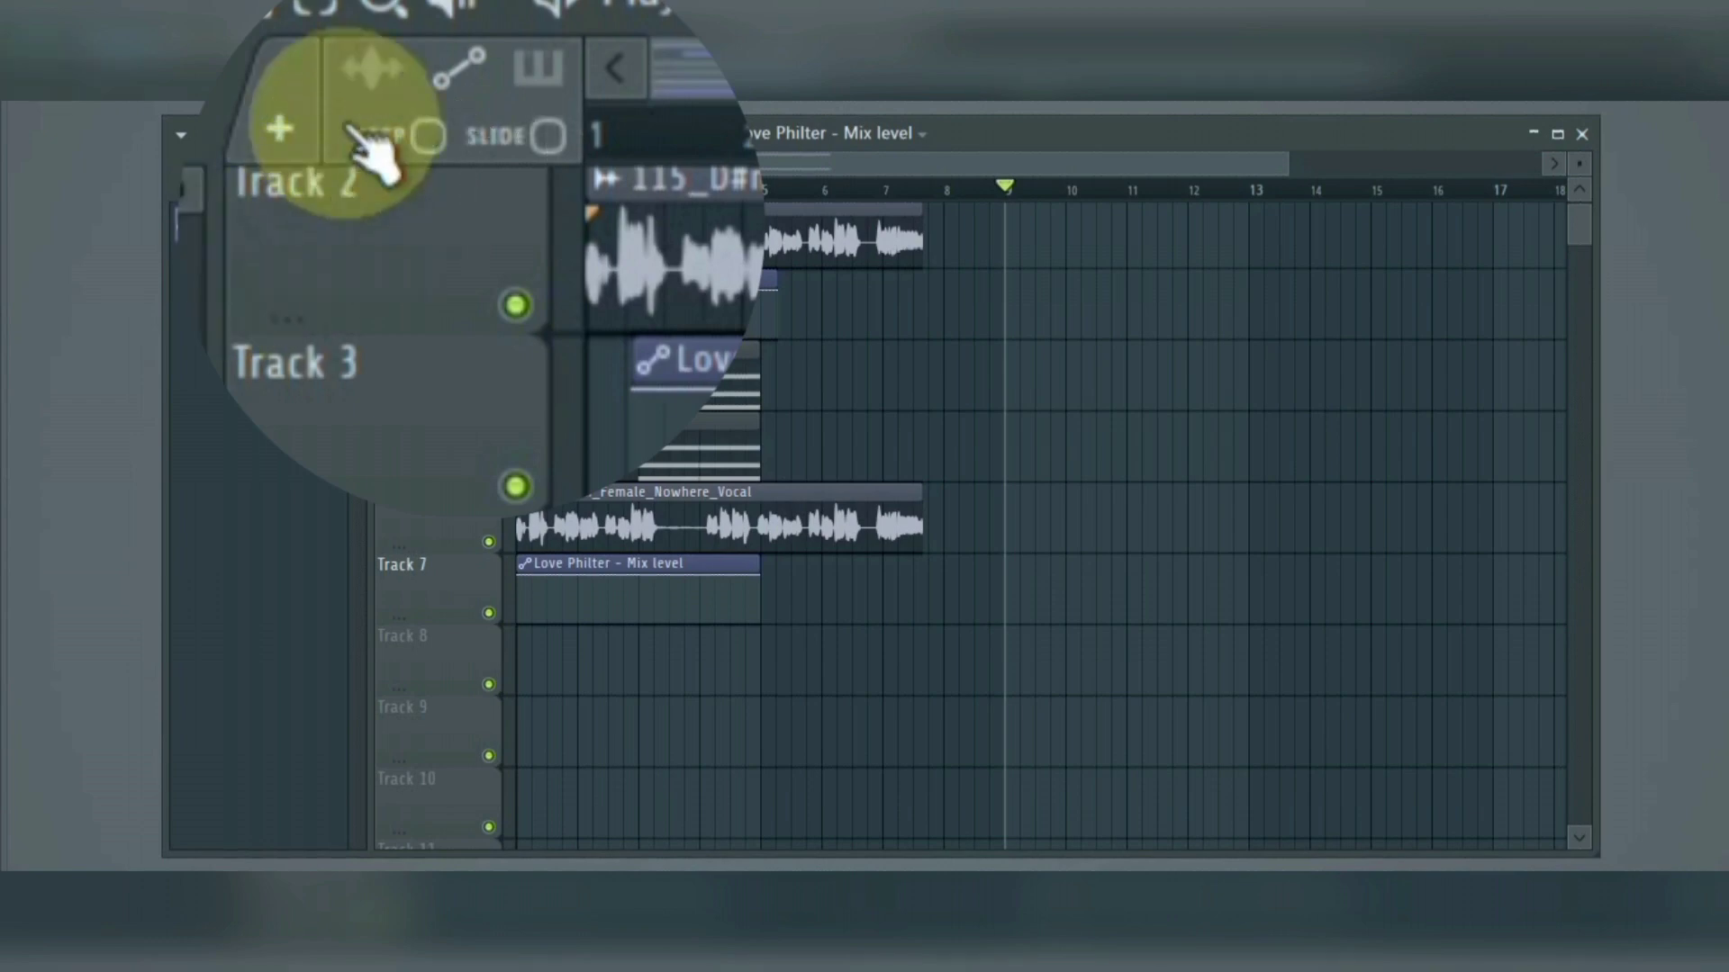
{"action": "left_click", "coordinate": [356, 79]}
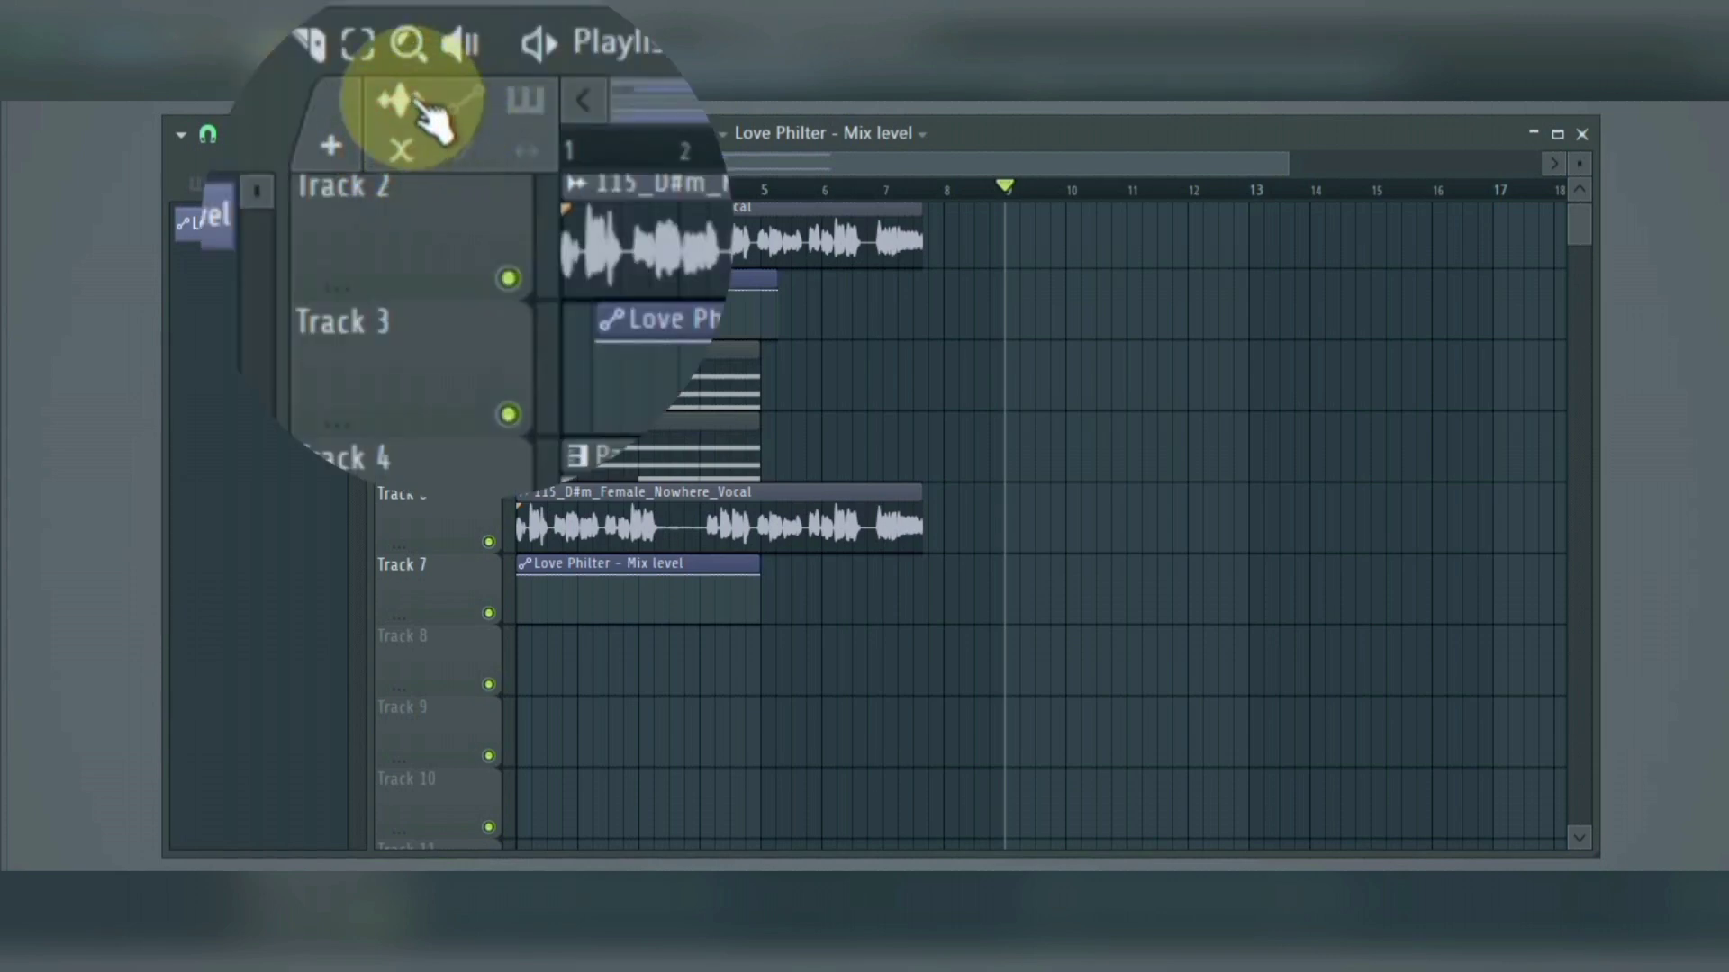
{"action": "left_click", "coordinate": [418, 99]}
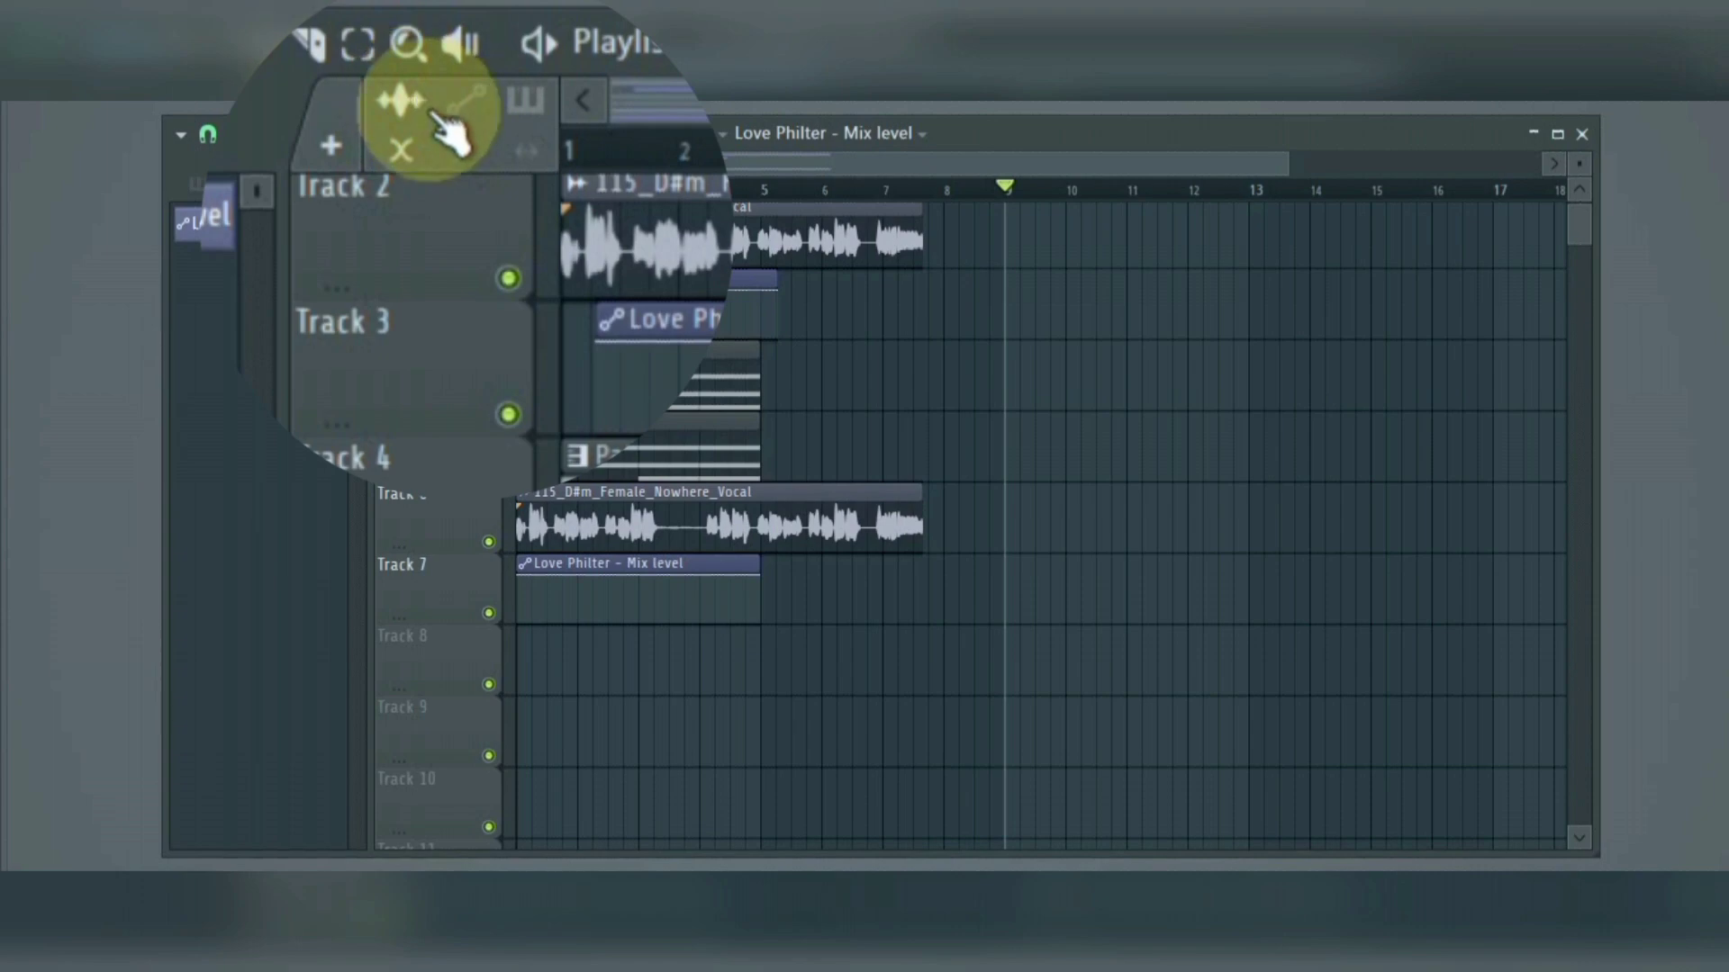
{"action": "left_click", "coordinate": [459, 152]}
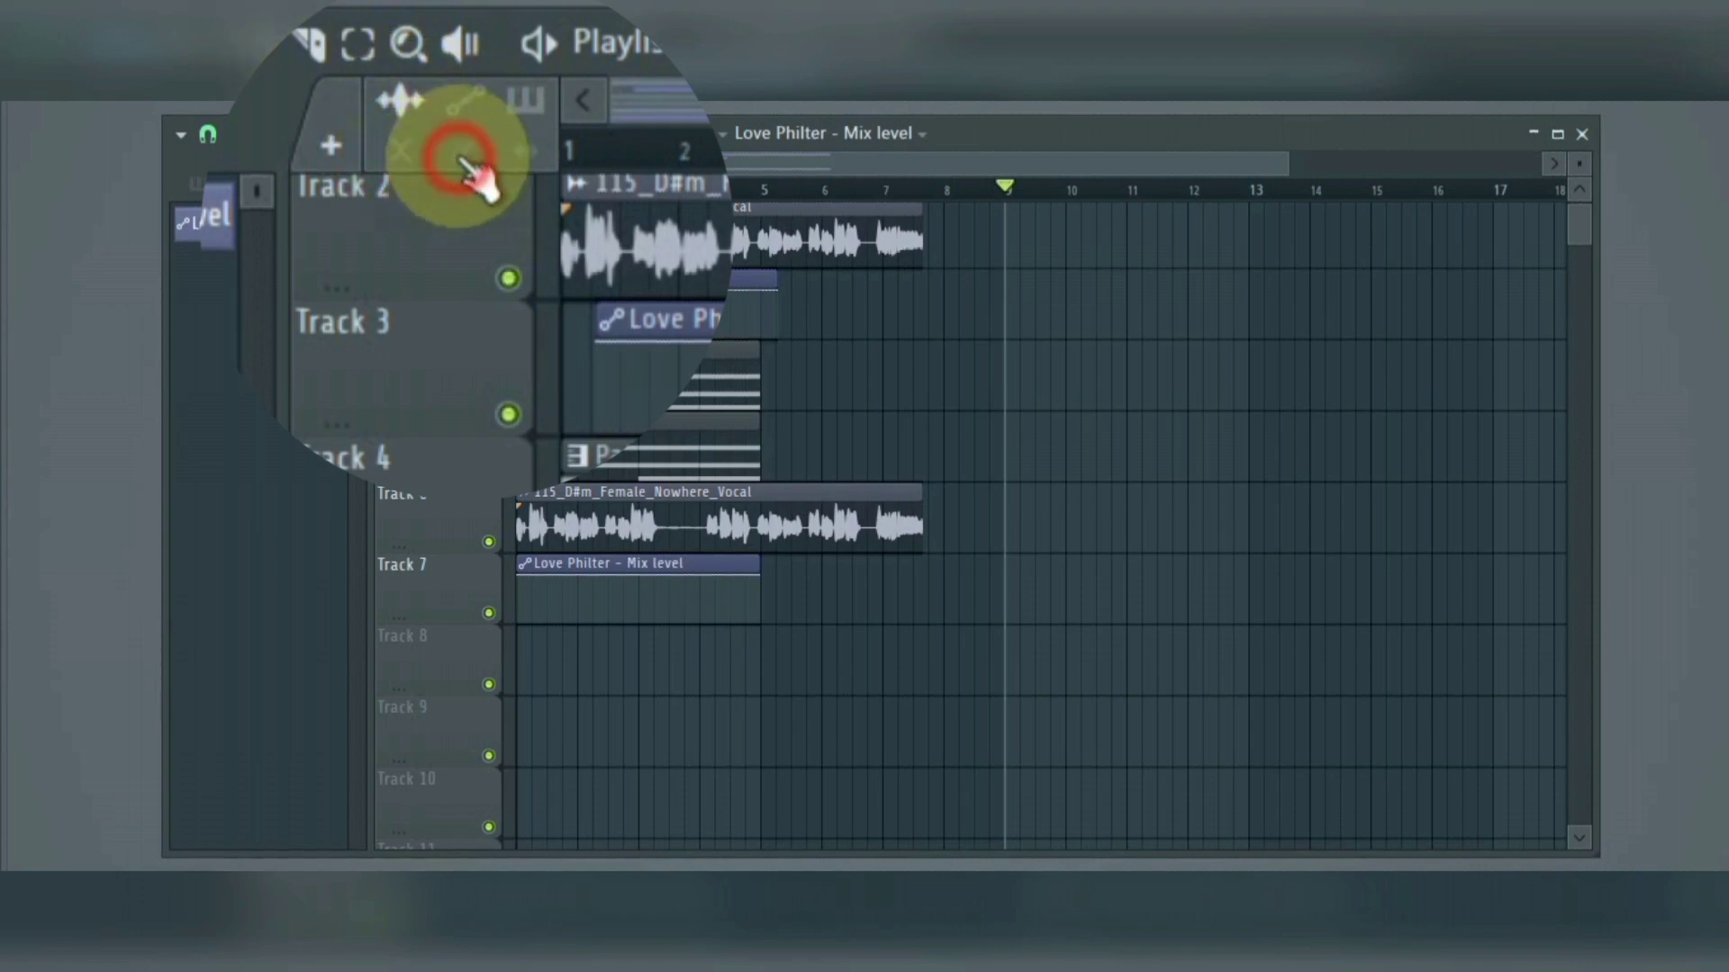
{"action": "left_click", "coordinate": [459, 103]}
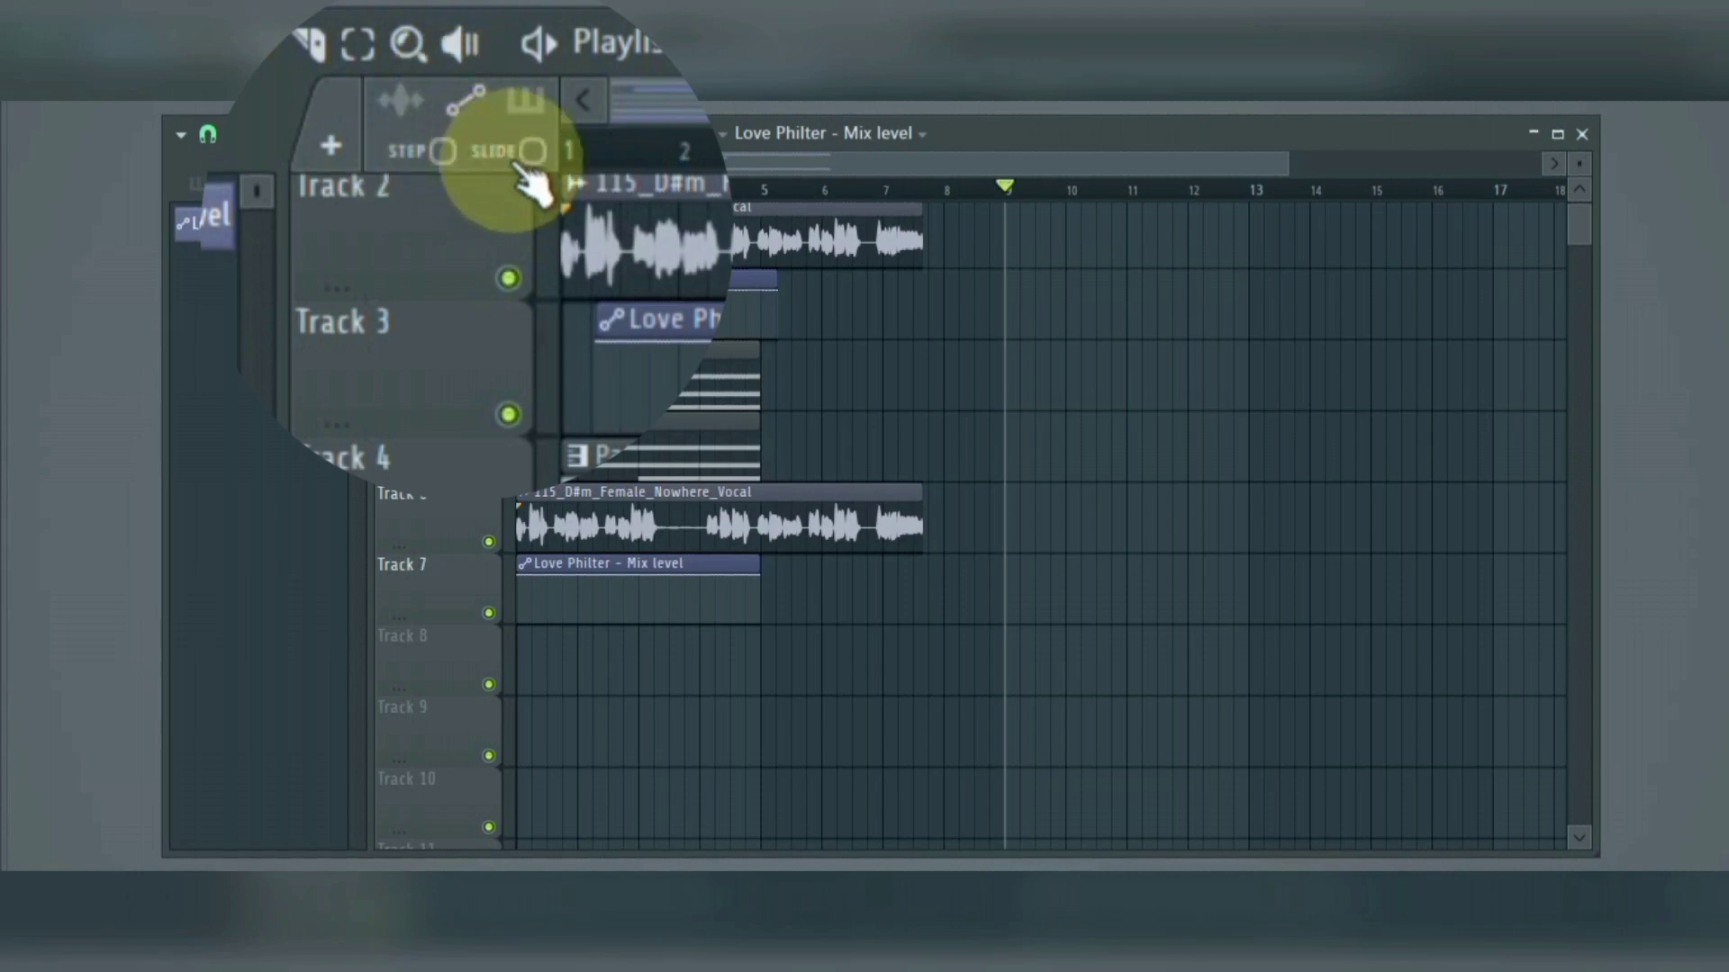
{"action": "left_click", "coordinate": [527, 97]}
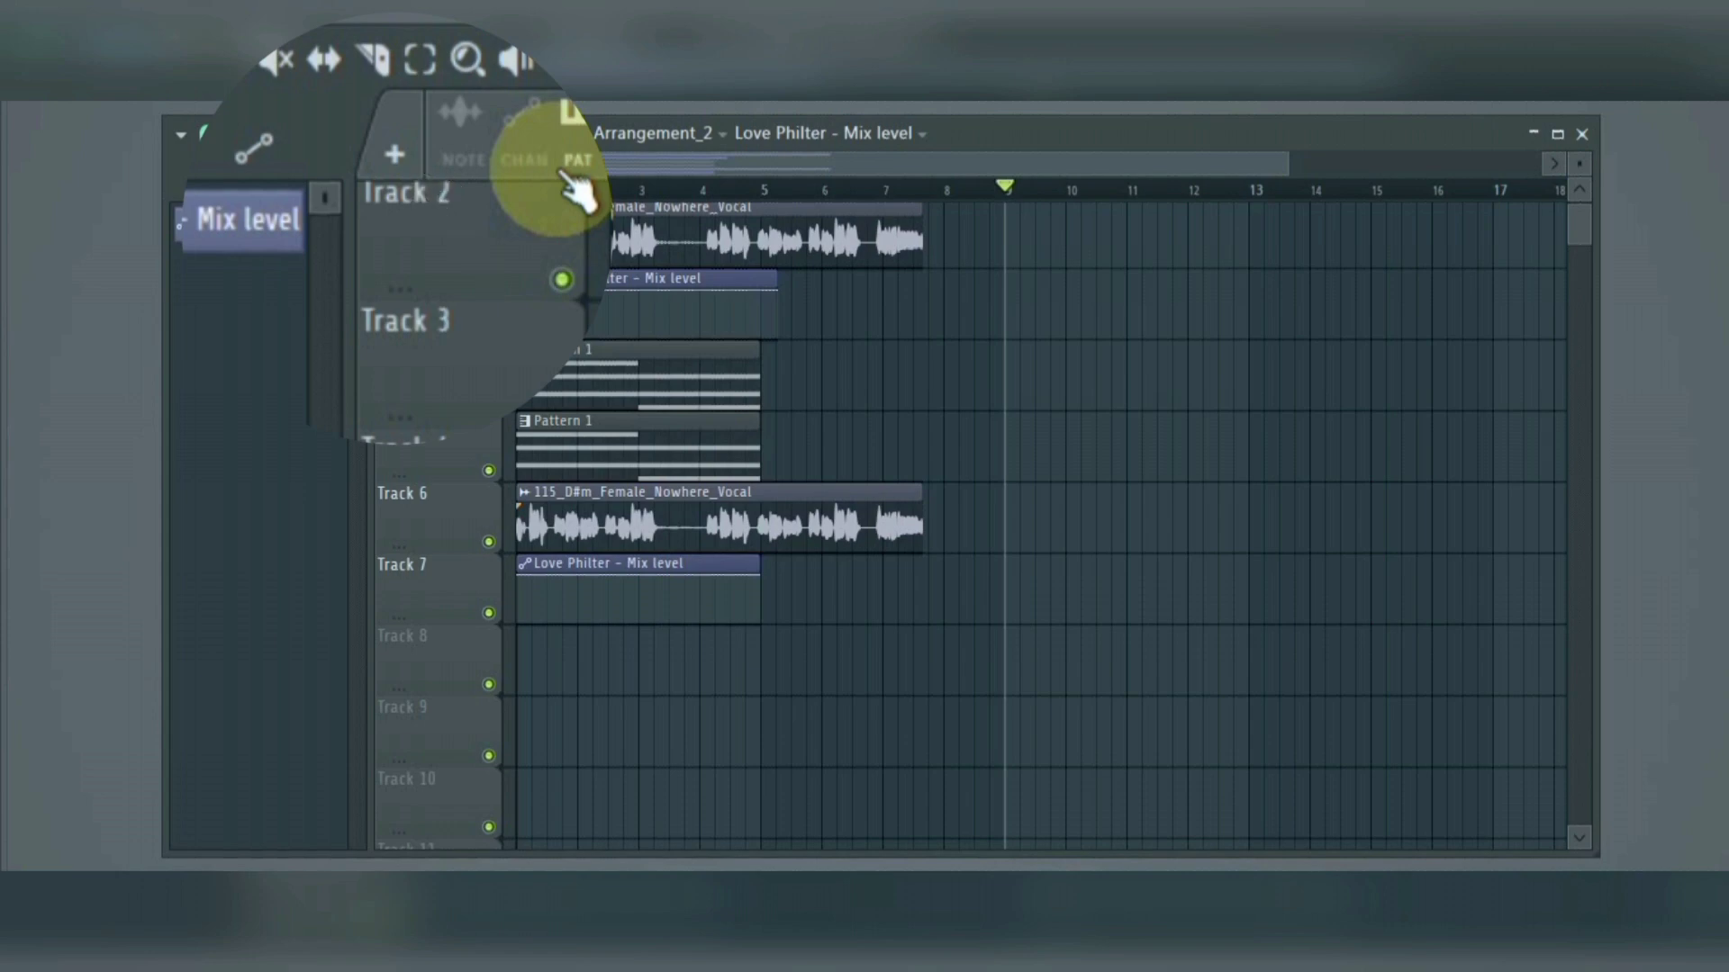
Step: Add an FL Keys instrument through the pattern picker's add menu
{"action": "left_click", "coordinate": [567, 179]}
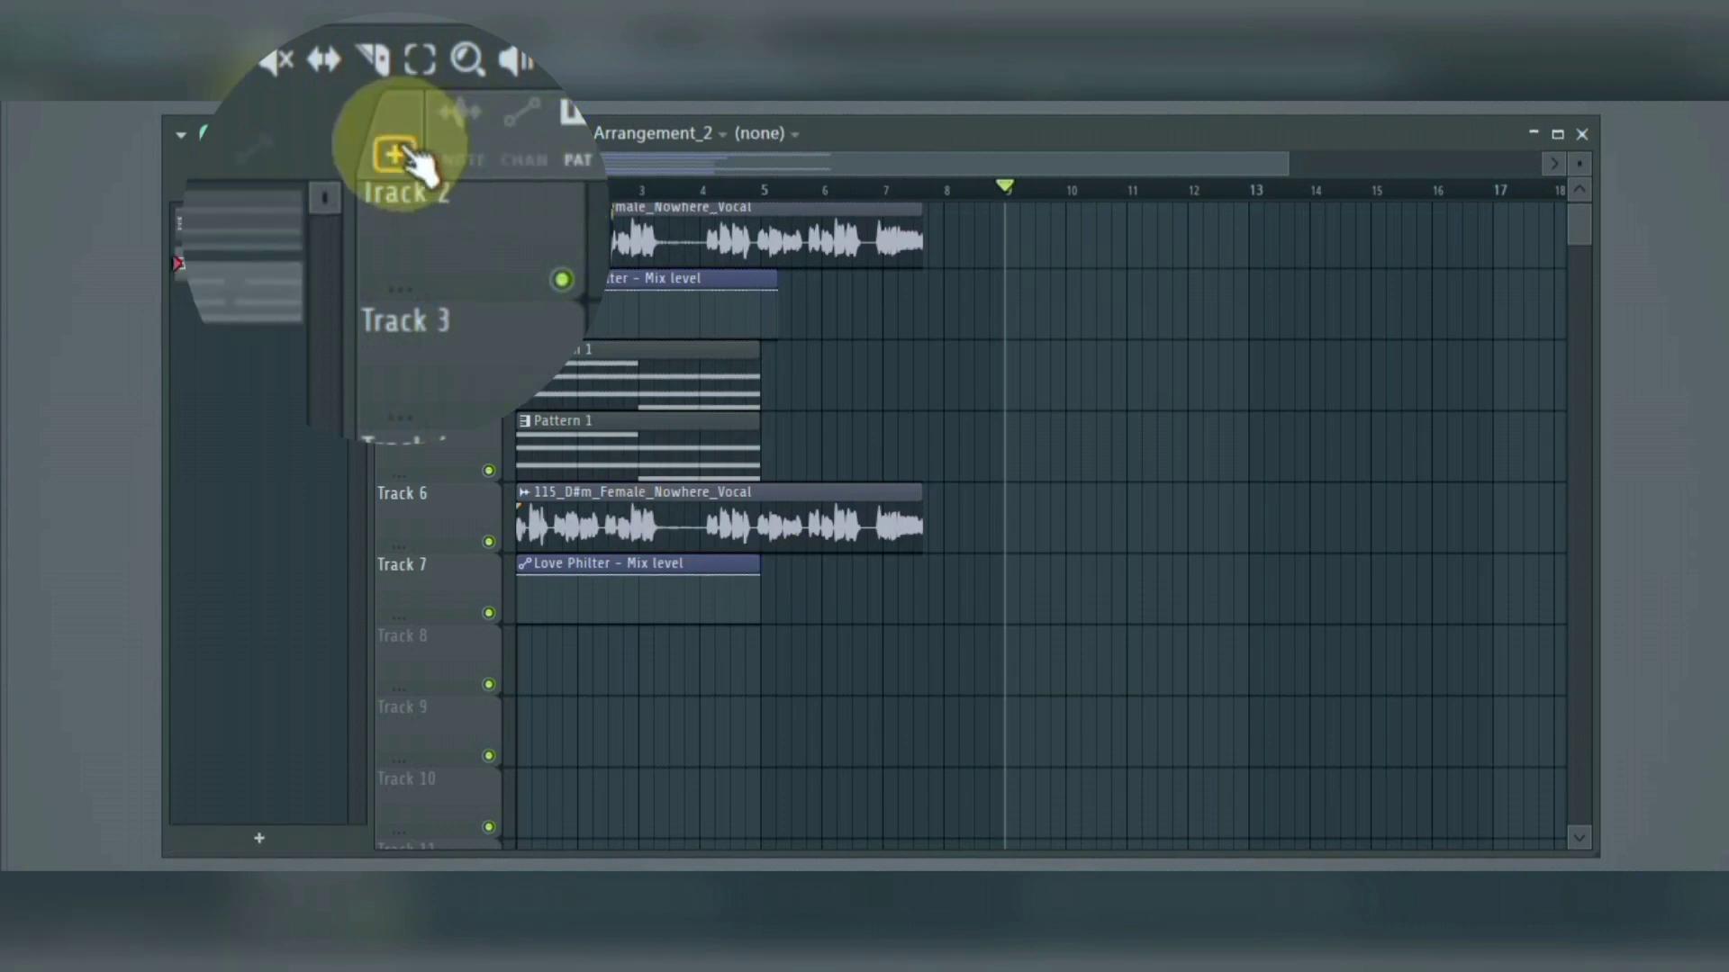
{"action": "left_click", "coordinate": [396, 187]}
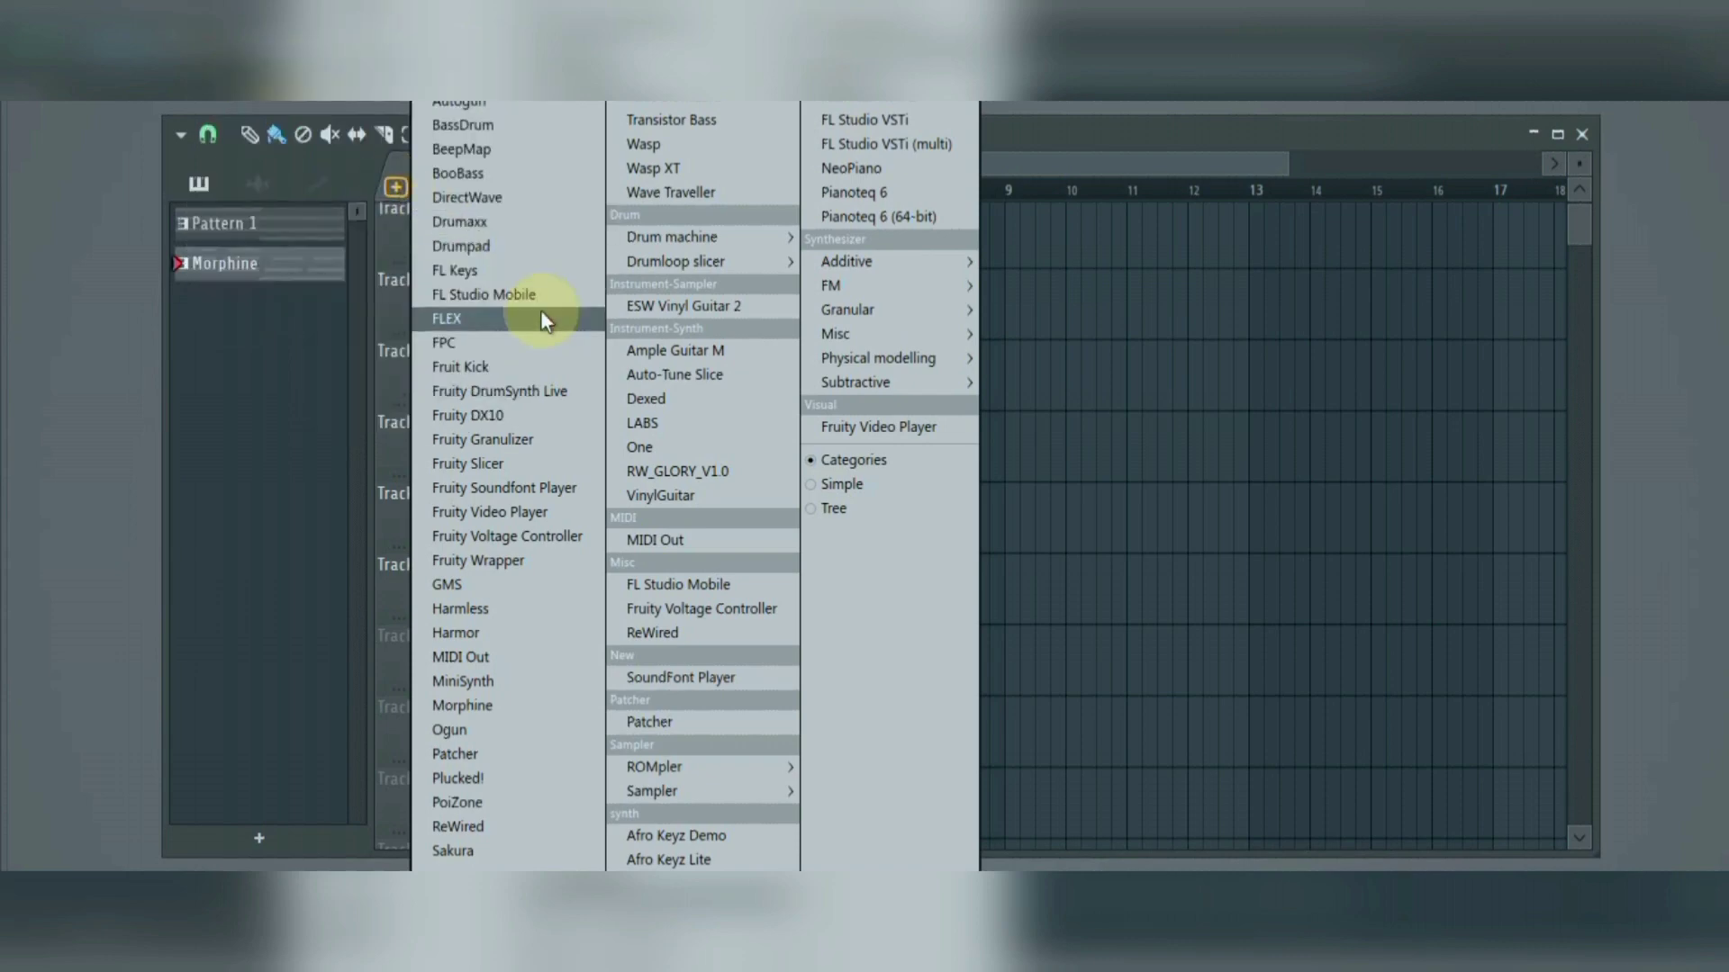
{"action": "left_click", "coordinate": [482, 272]}
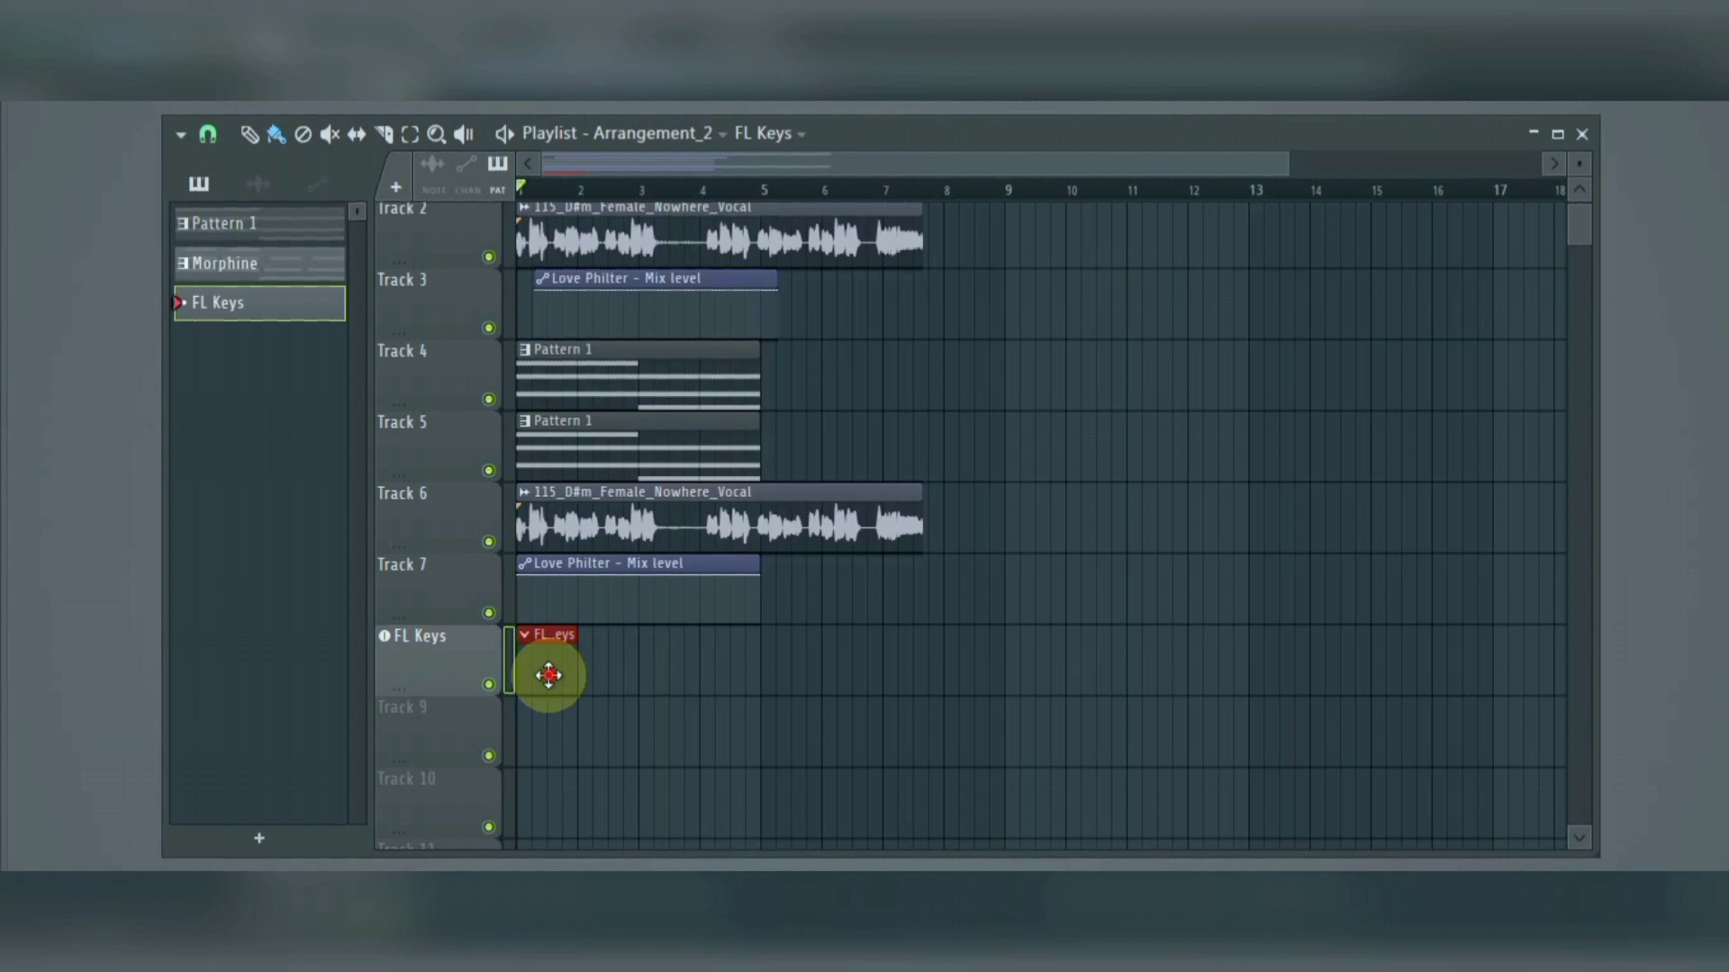
Step: In the FL Keys clip's piano roll, draw one-bar notes at bar 1 and G#5 at bar 2
{"action": "double_click", "coordinate": [549, 676]}
{"action": "left_click", "coordinate": [286, 502]}
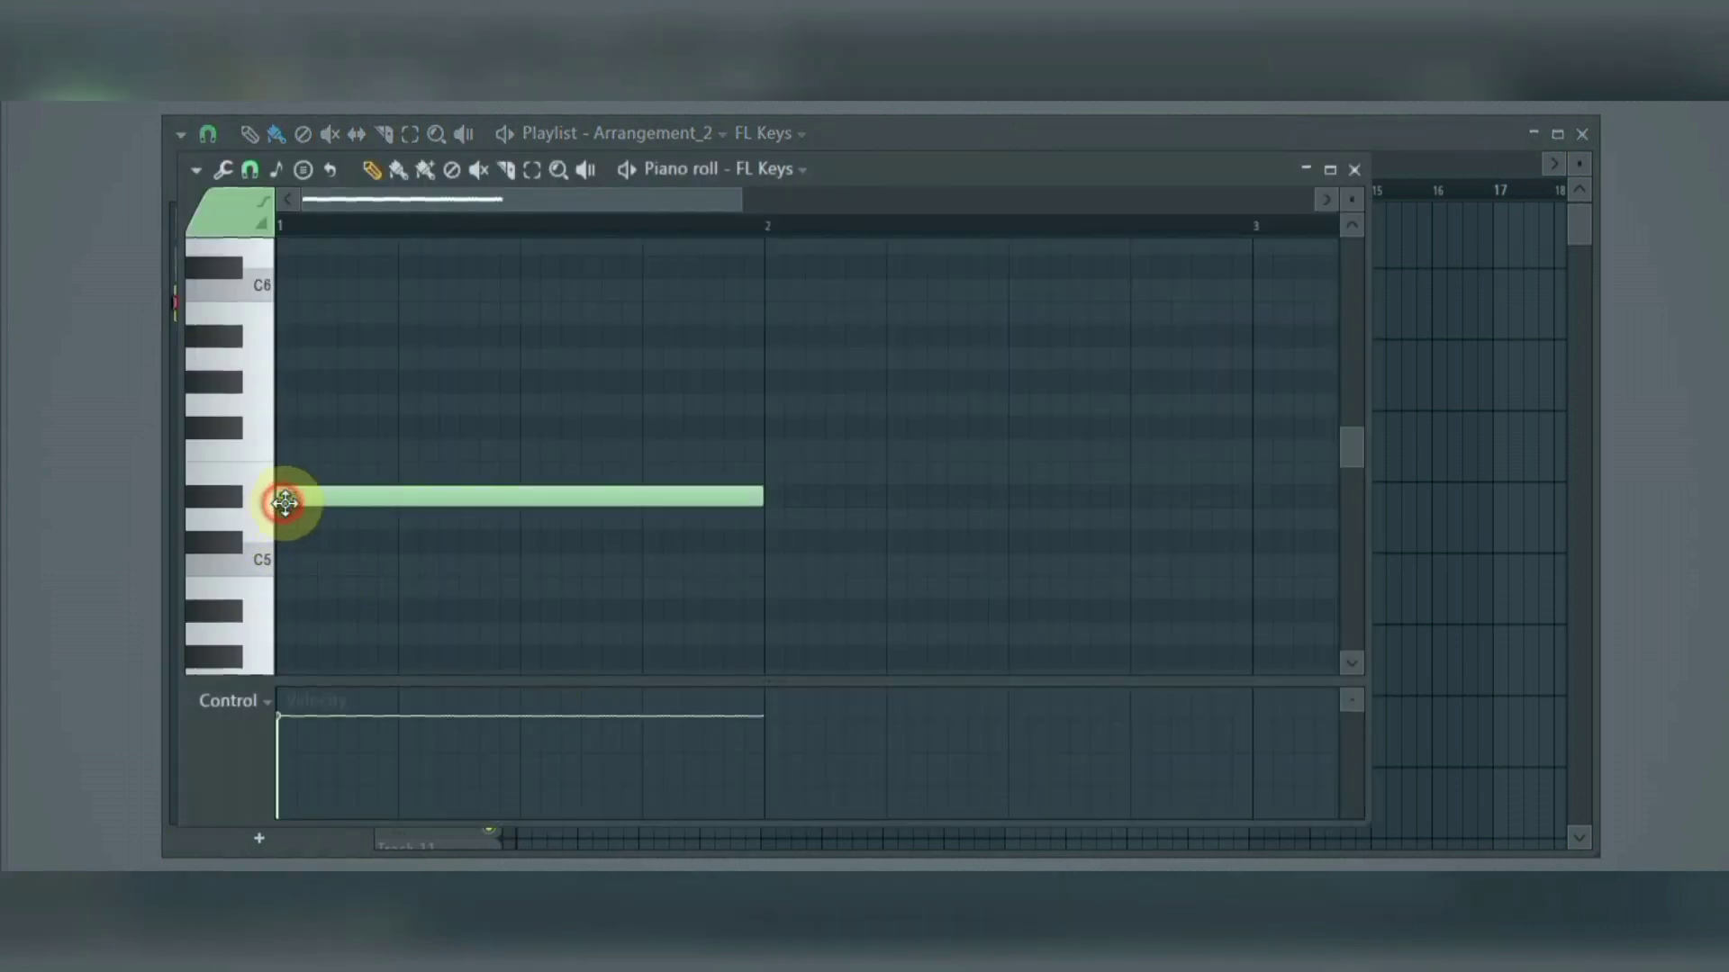
{"action": "left_click", "coordinate": [773, 383]}
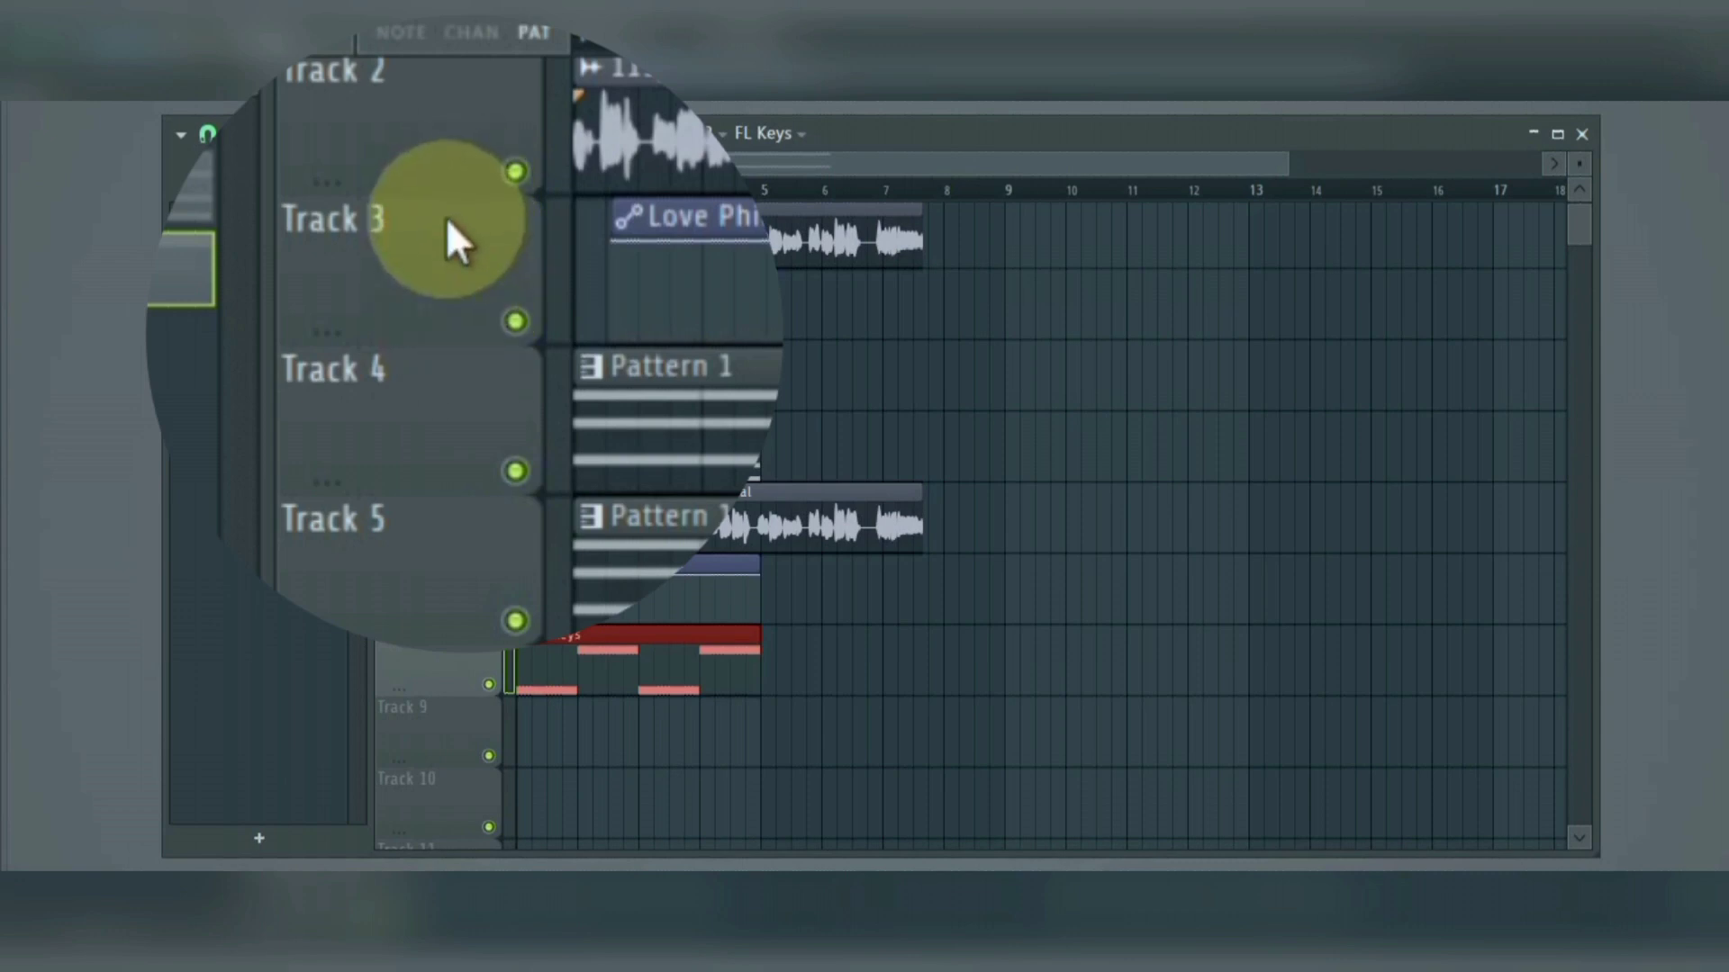
{"action": "right_click", "coordinate": [455, 242]}
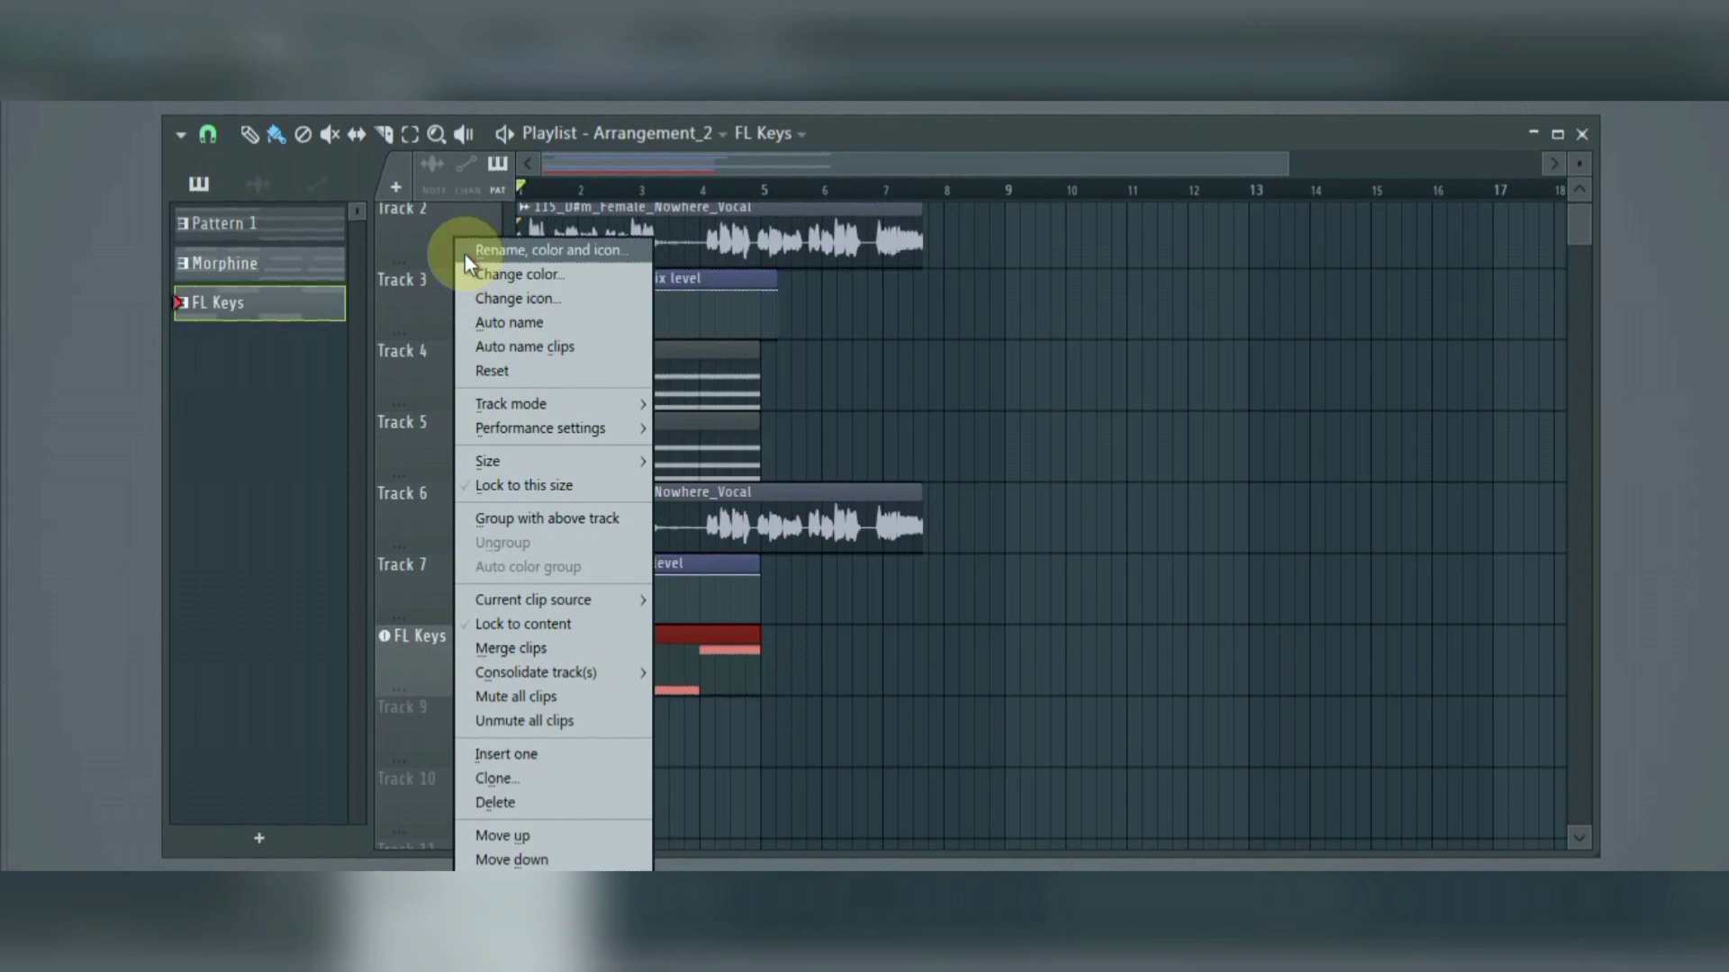
{"action": "key", "text": "Escape"}
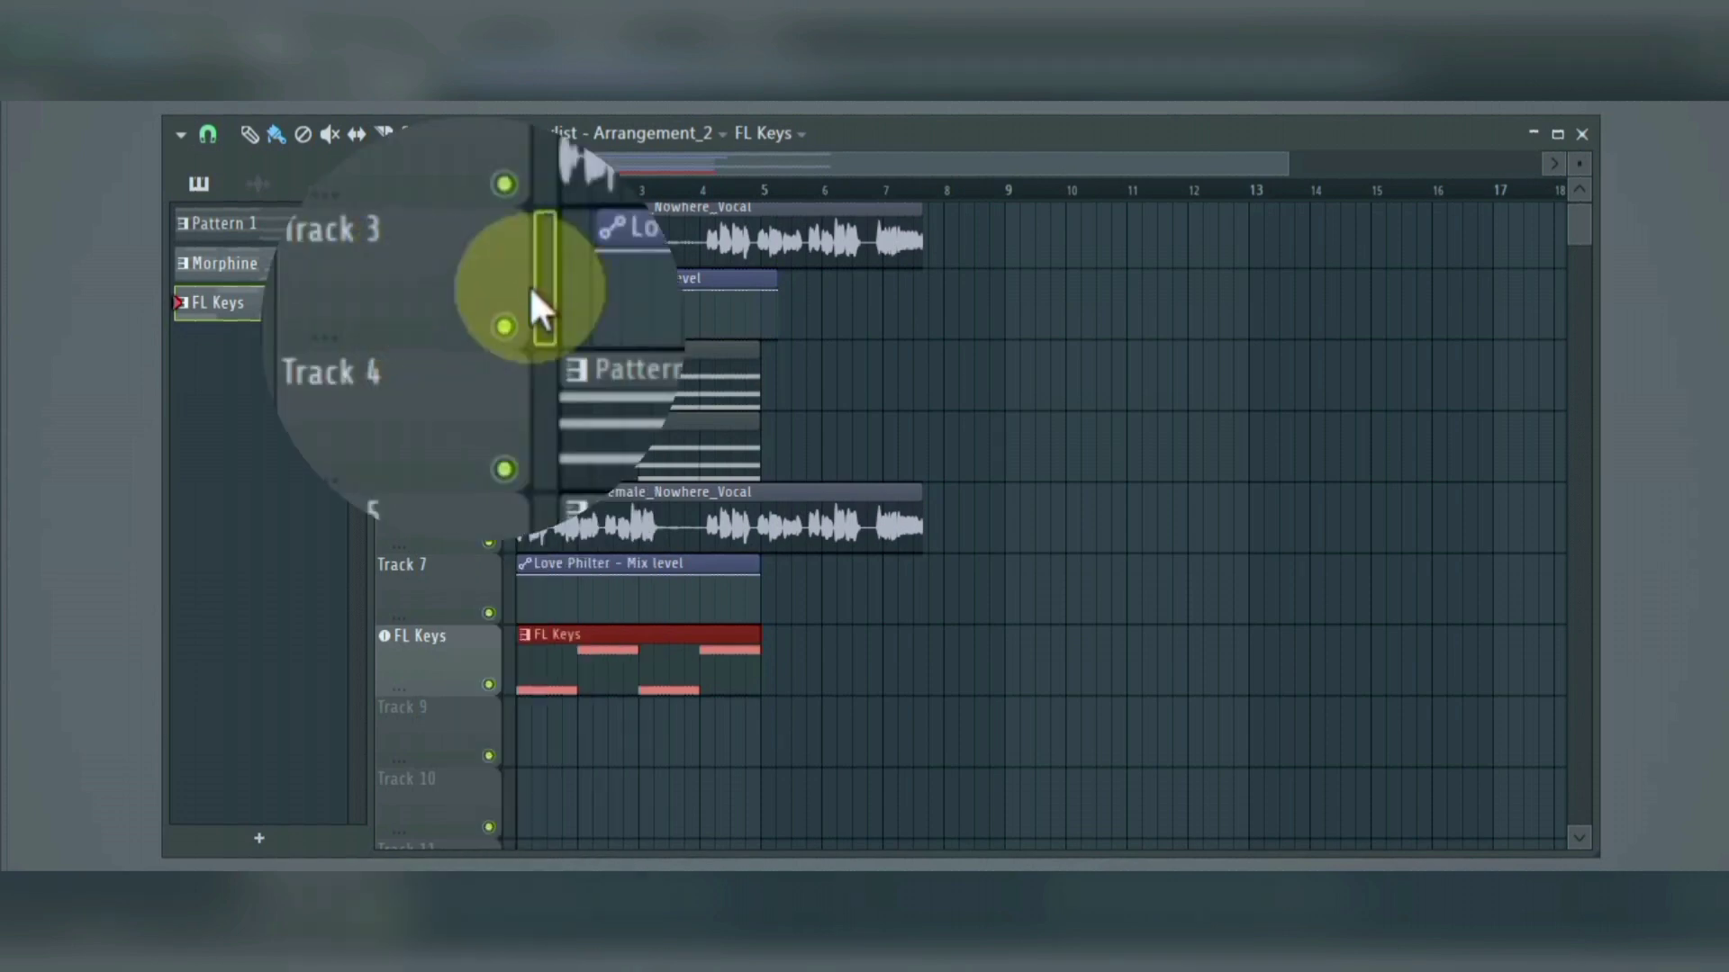
{"action": "left_click", "coordinate": [489, 329]}
{"action": "right_click", "coordinate": [489, 329]}
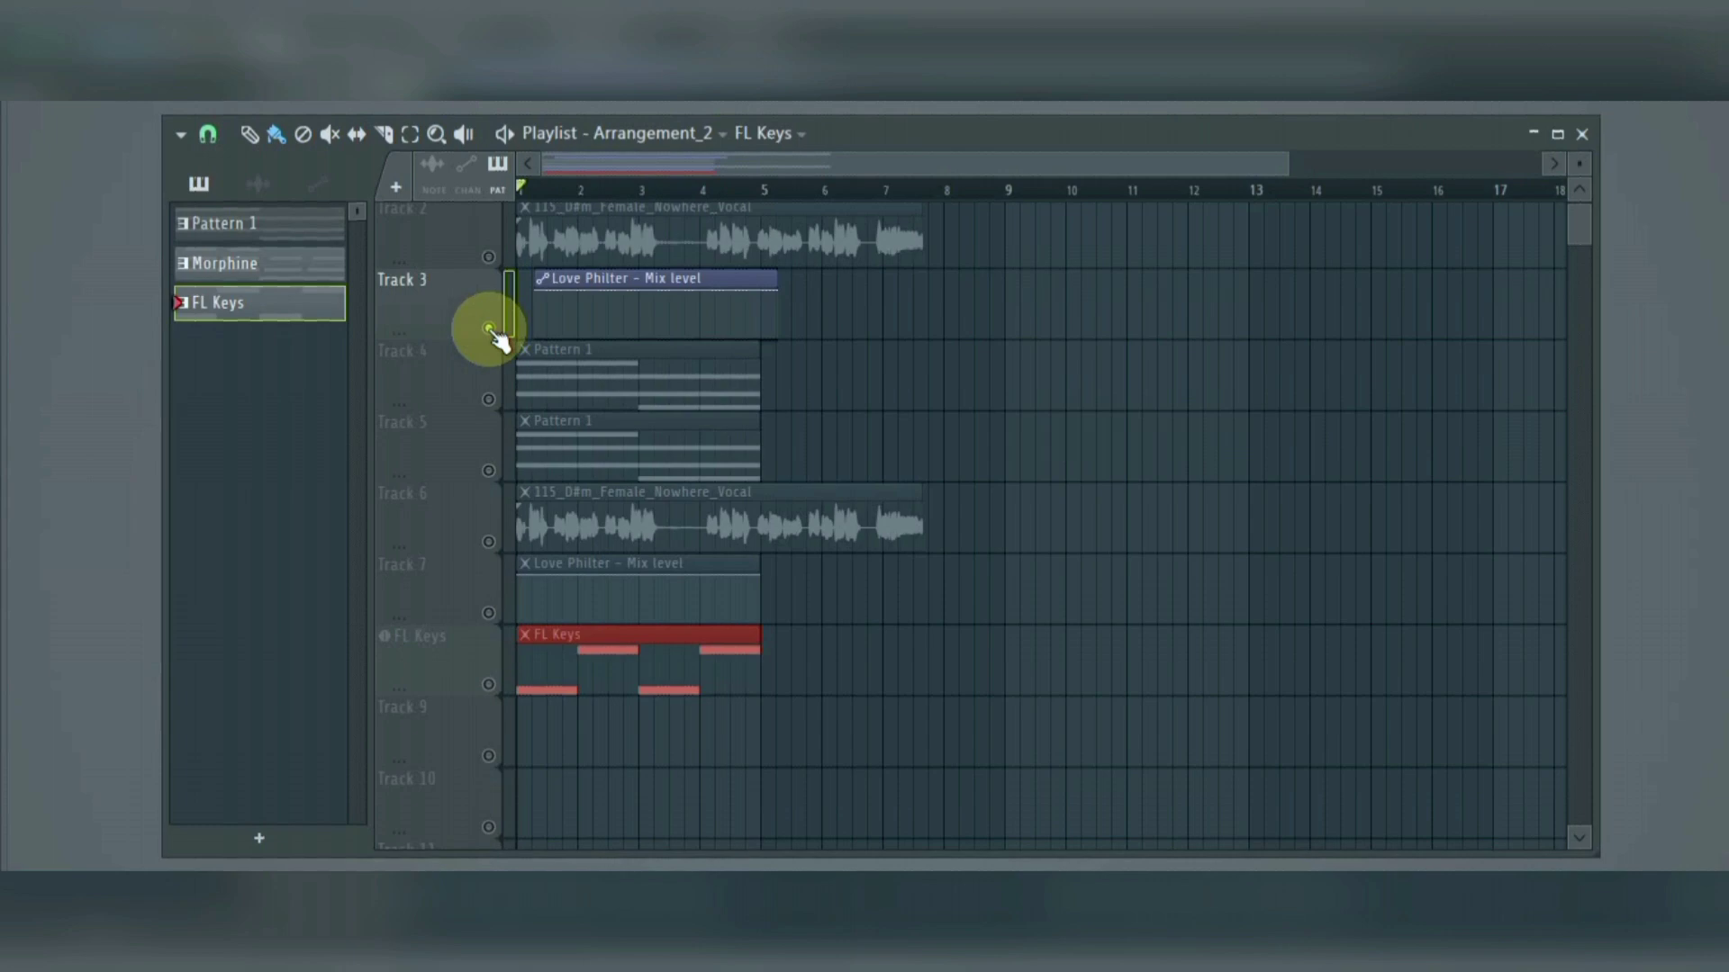
{"action": "right_click", "coordinate": [489, 329]}
{"action": "right_click", "coordinate": [489, 328]}
{"action": "right_click", "coordinate": [489, 328]}
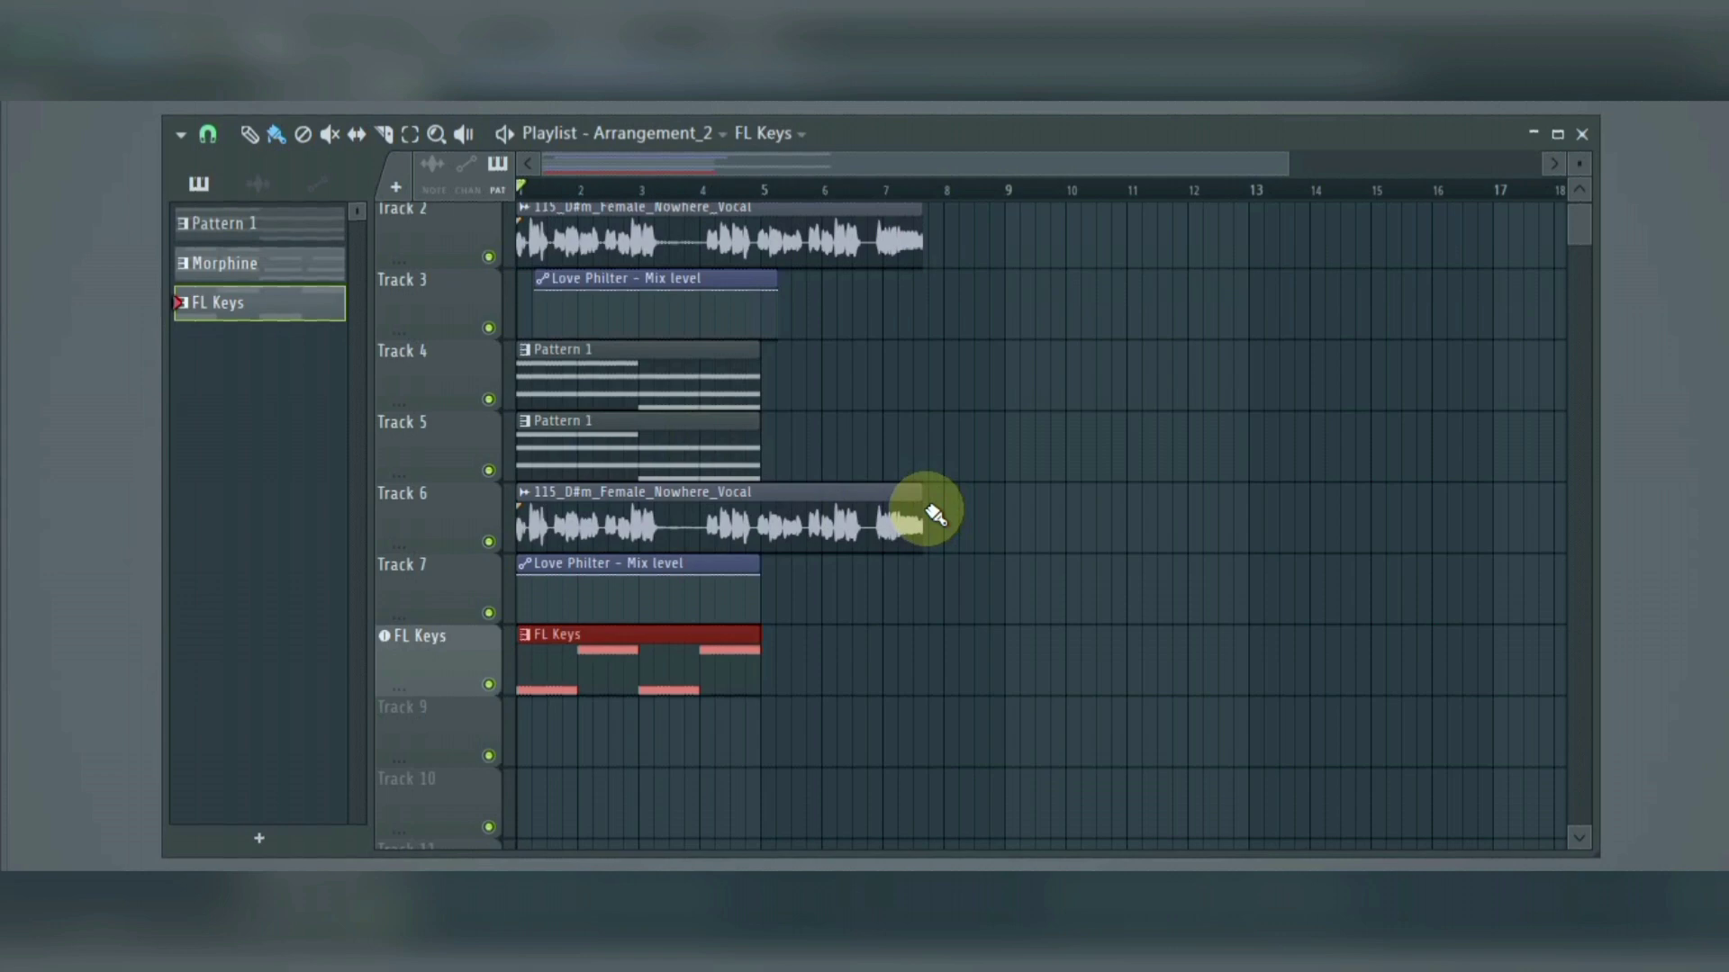
Step: Shorten the Track 6 vocal clip to about bar 4.2, then stretch it back out
{"action": "left_click_drag", "start_coordinate": [925, 501], "coordinate": [918, 549]}
{"action": "left_click", "coordinate": [384, 135]}
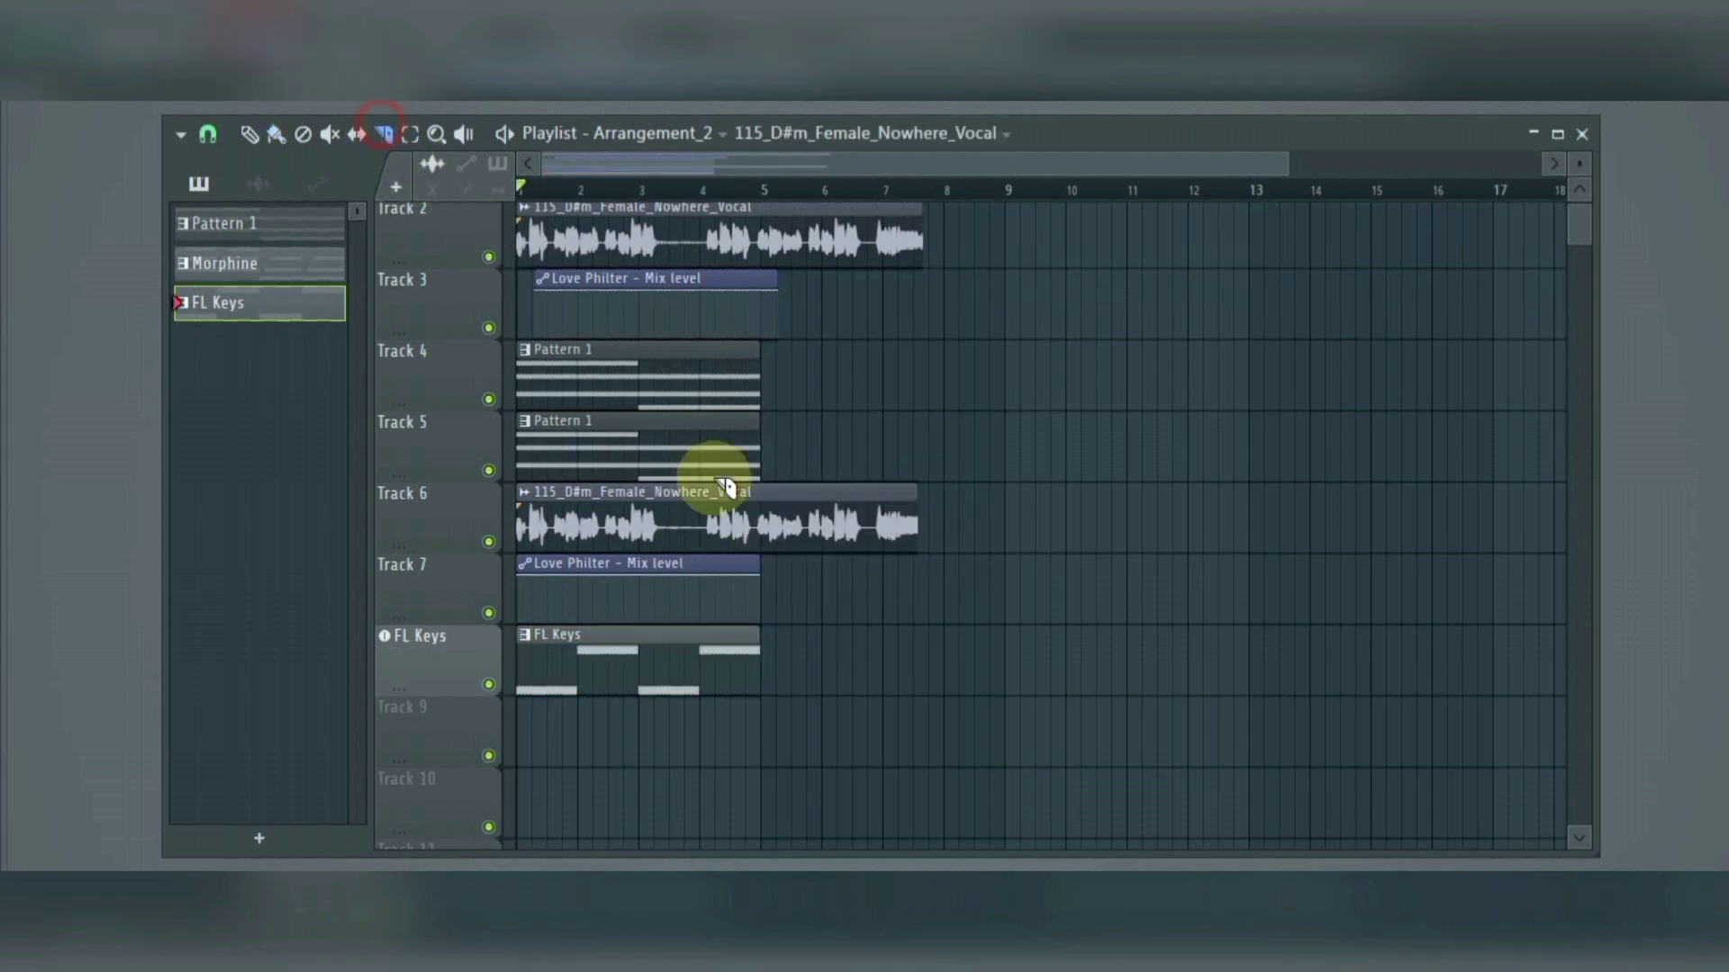